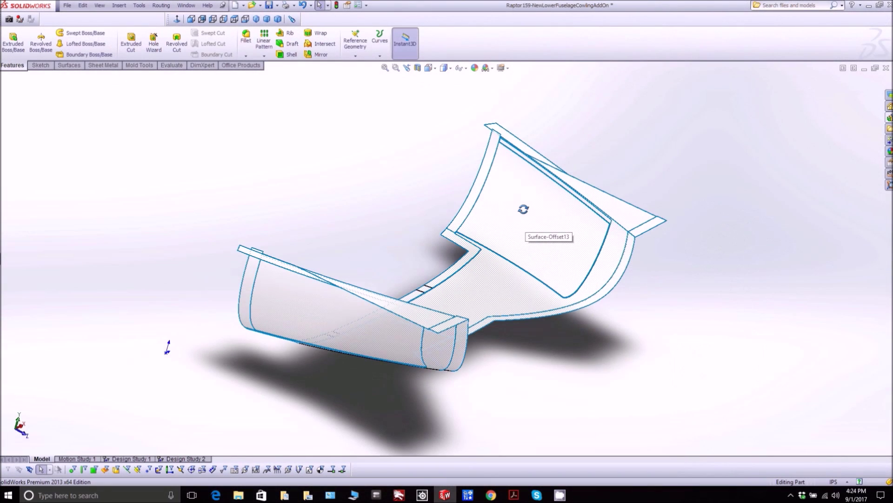
Examine the narrow strip along the upper edge of the recessed side panel on the fuselage cowling add-on
mouse_move(523, 209)
middle_down()
mouse_move(510, 175)
mouse_move(528, 173)
mouse_move(585, 205)
mouse_move(592, 229)
mouse_move(573, 239)
mouse_move(514, 201)
mouse_move(571, 201)
mouse_move(516, 208)
middle_up()
middle_drag(400, 273, 400, 171)
scroll(400, 171, down, 5)
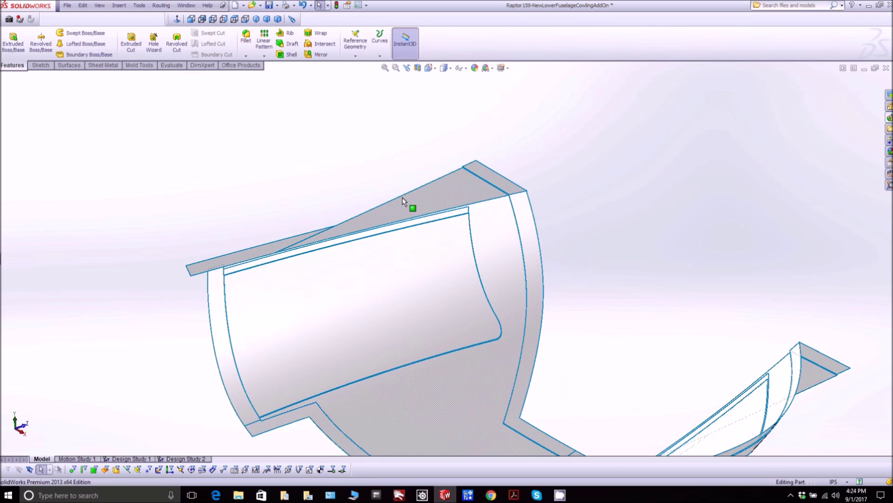
click(353, 216)
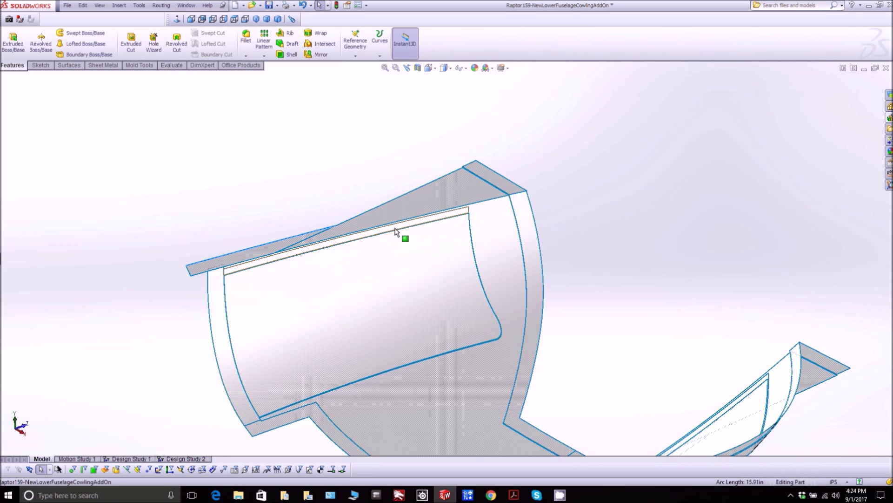
middle_drag(393, 230, 421, 234)
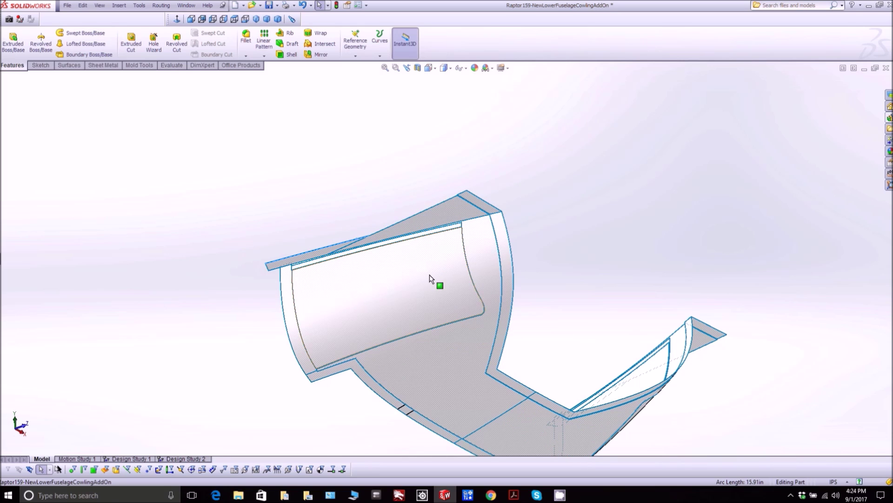
Inspect the flange faces along the curved lower edge of the cowling add-on, on both sides of its centreline
middle_drag(431, 279, 445, 381)
scroll(445, 381, down, 5)
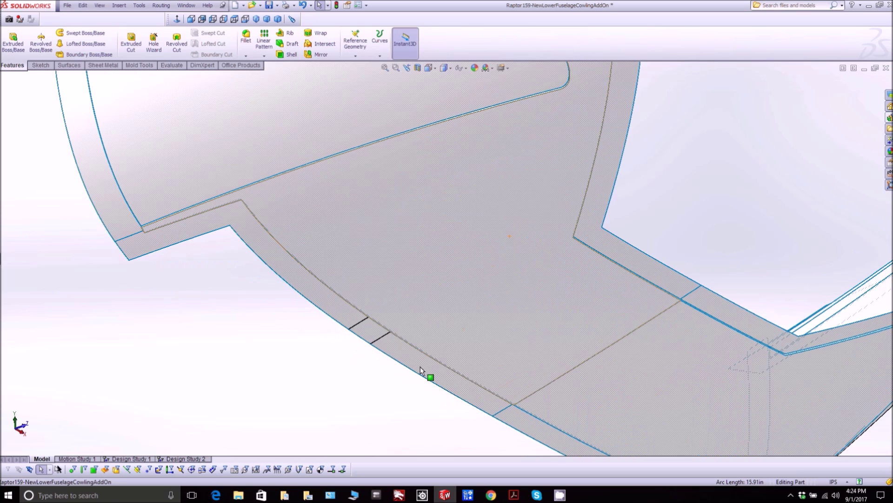
click(449, 378)
scroll(450, 379, up, 5)
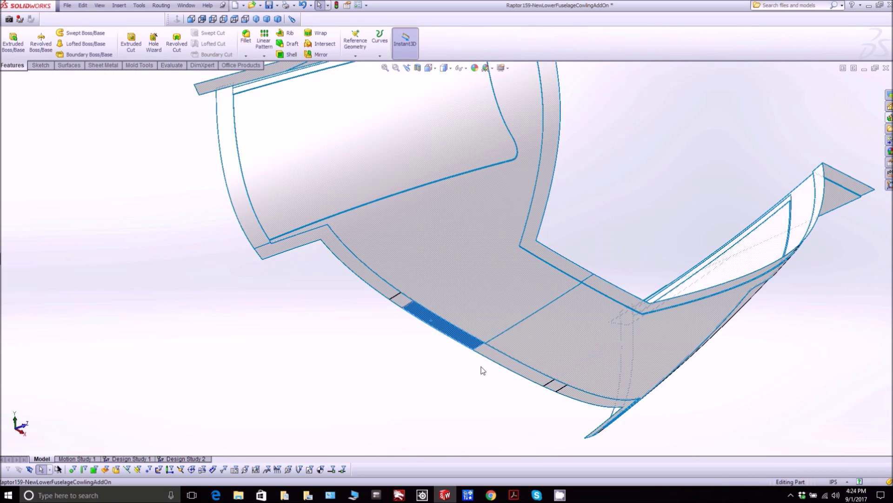
click(577, 398)
Inspect both halves of the notched flange that runs up the sides along the cowling's opposite edge
middle_drag(514, 295, 532, 273)
scroll(554, 166, up, 3)
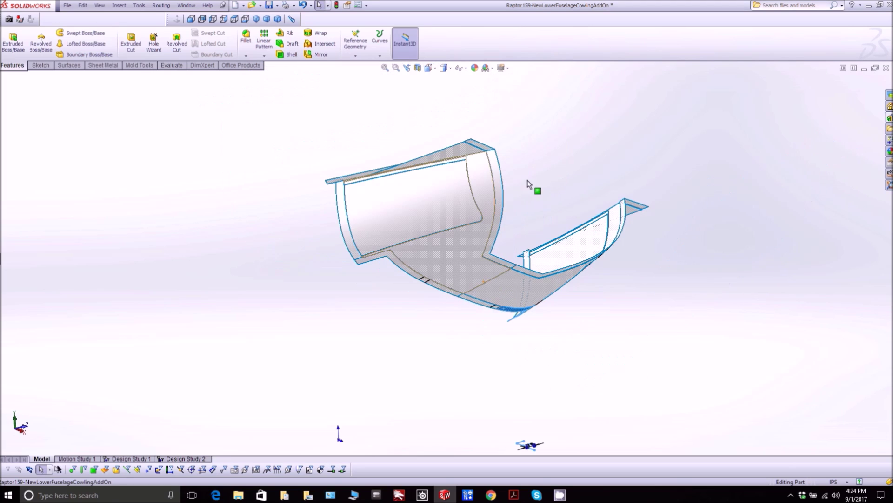
scroll(498, 191, down, 2)
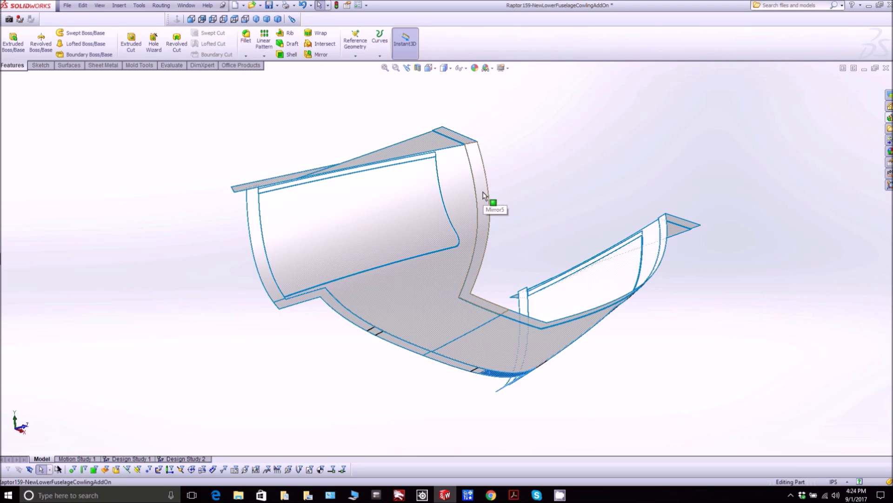
click(485, 198)
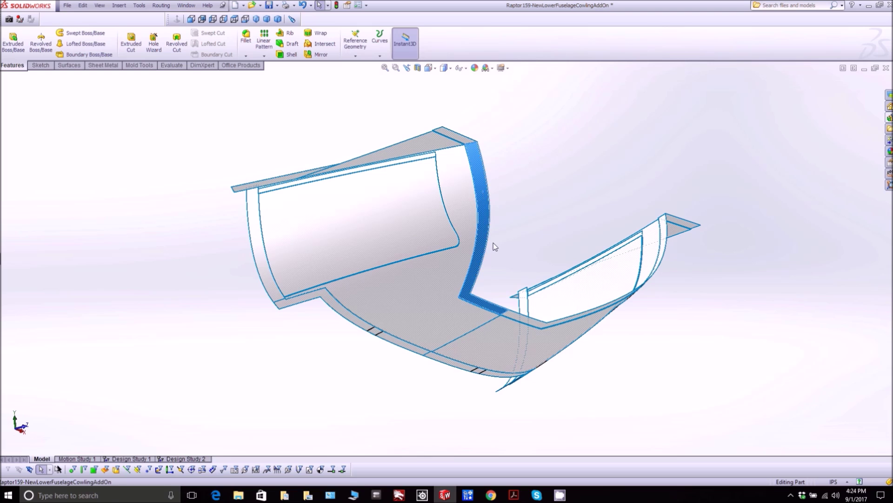
click(517, 317)
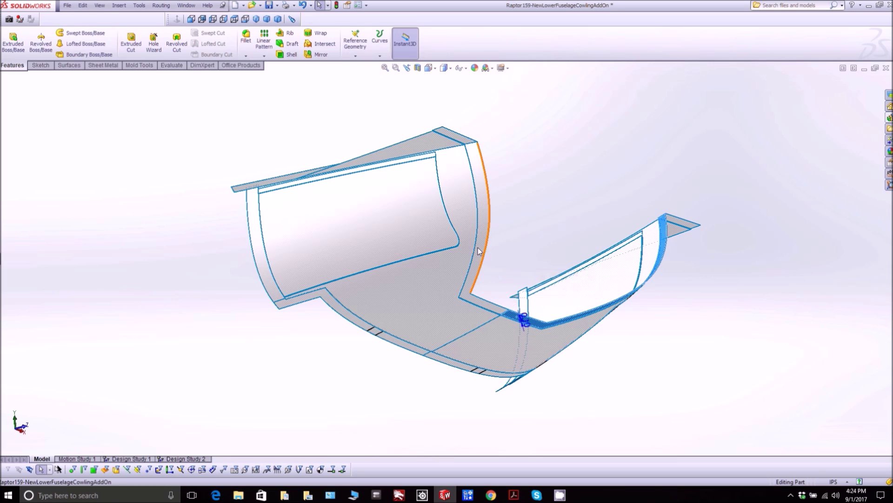
Examine the large recessed panels on both sides of the cowling from several angles
scroll(474, 242, up, 1)
scroll(468, 236, down, 1)
click(378, 210)
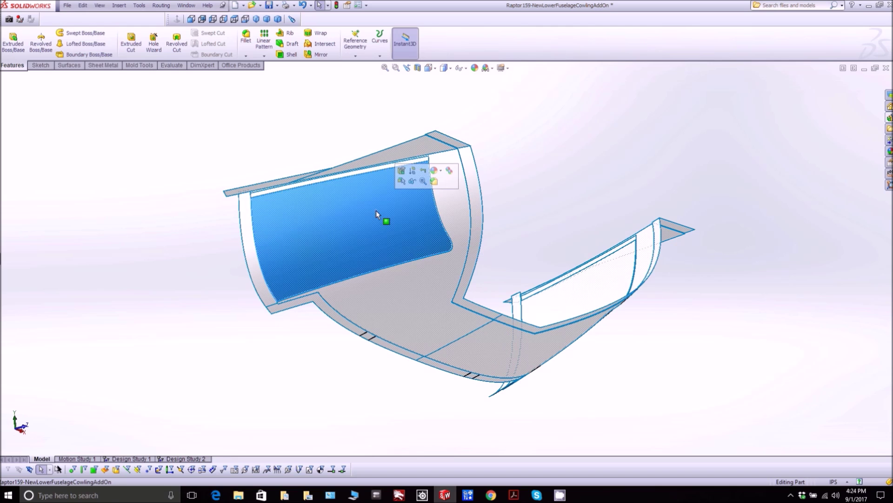
middle_drag(379, 210, 390, 242)
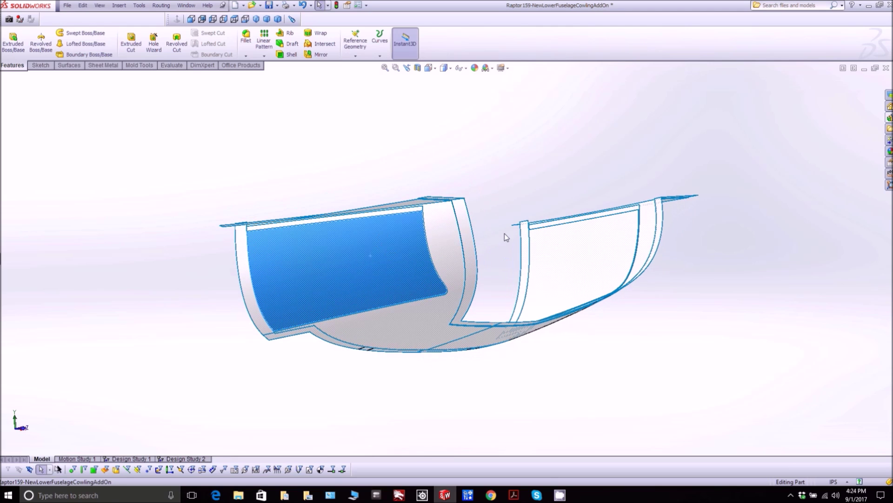
click(577, 266)
middle_drag(572, 258, 552, 253)
middle_drag(482, 257, 472, 316)
middle_drag(467, 264, 450, 217)
scroll(451, 217, down, 5)
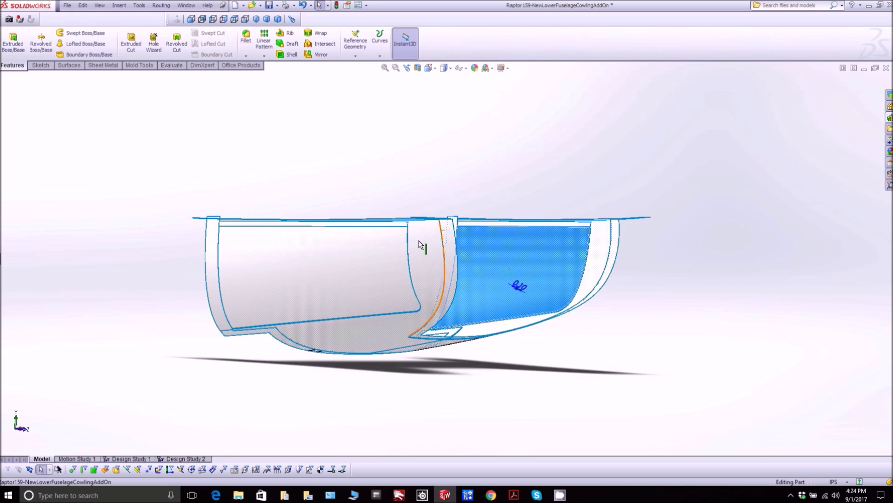
middle_drag(416, 236, 420, 314)
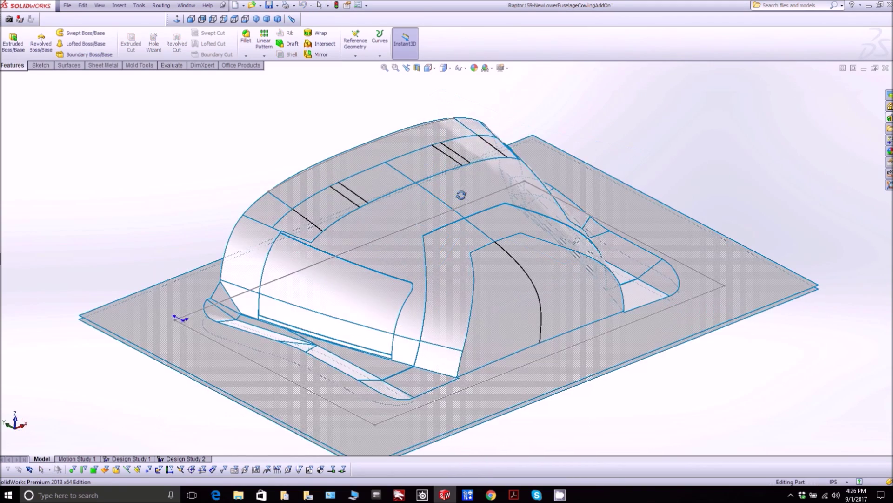
Review the mold version of the cowling on its base plate, checking both main surface halves and the recessed side areas
middle_drag(461, 195, 442, 219)
scroll(442, 228, up, 2)
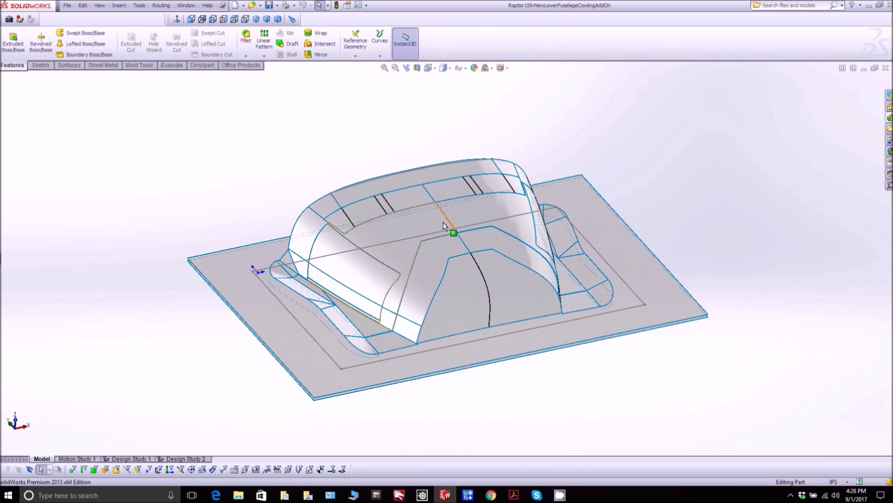
scroll(442, 228, down, 4)
scroll(439, 232, down, 2)
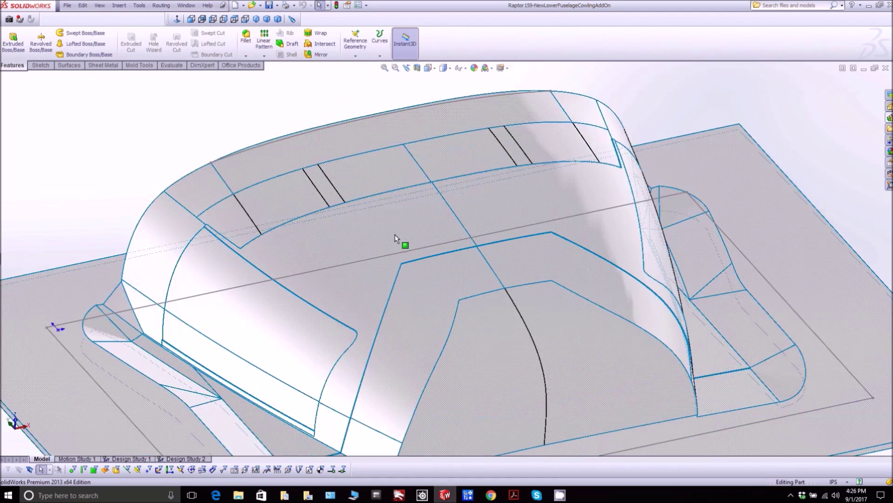
click(362, 235)
click(482, 204)
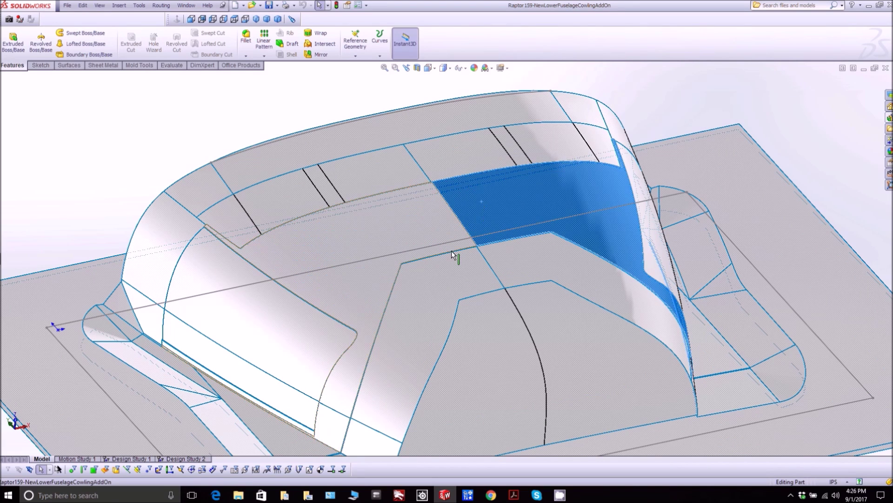
click(283, 302)
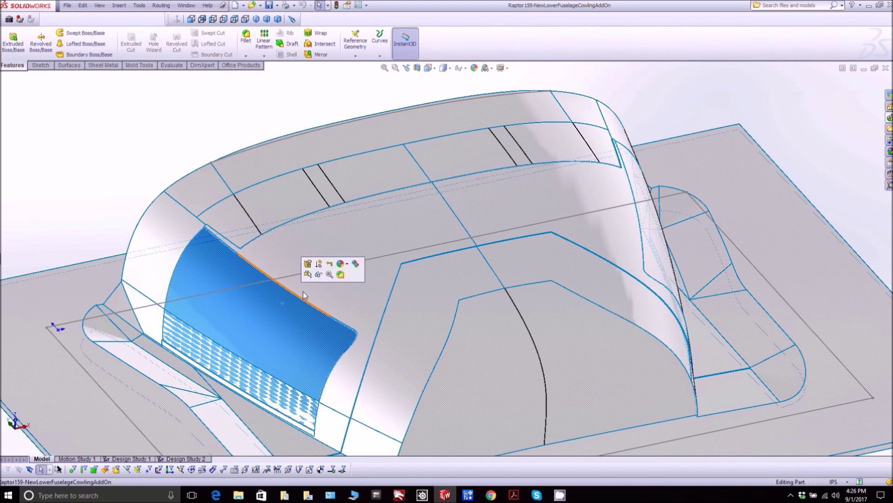
middle_drag(395, 236, 414, 253)
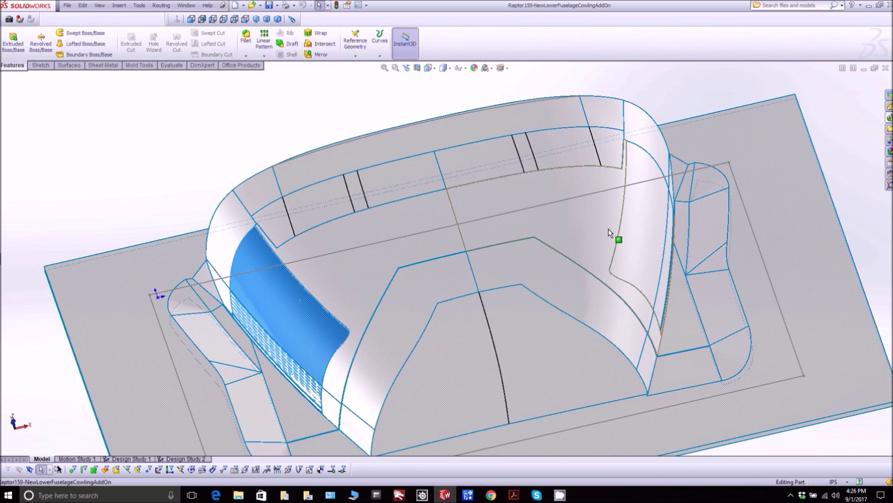
click(629, 235)
Inspect the mold's angled band halves, the segmented flange strip across its far edge and the adjoining side flange
middle_drag(484, 259, 502, 237)
click(435, 280)
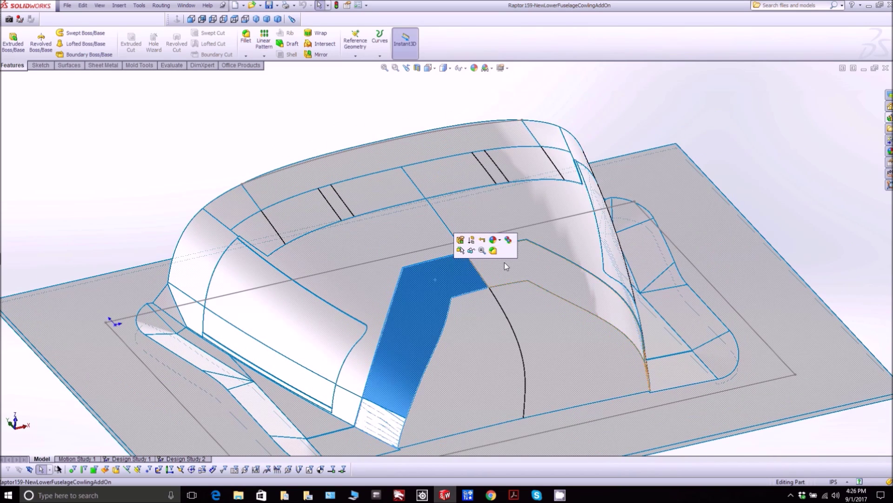
click(505, 263)
click(312, 220)
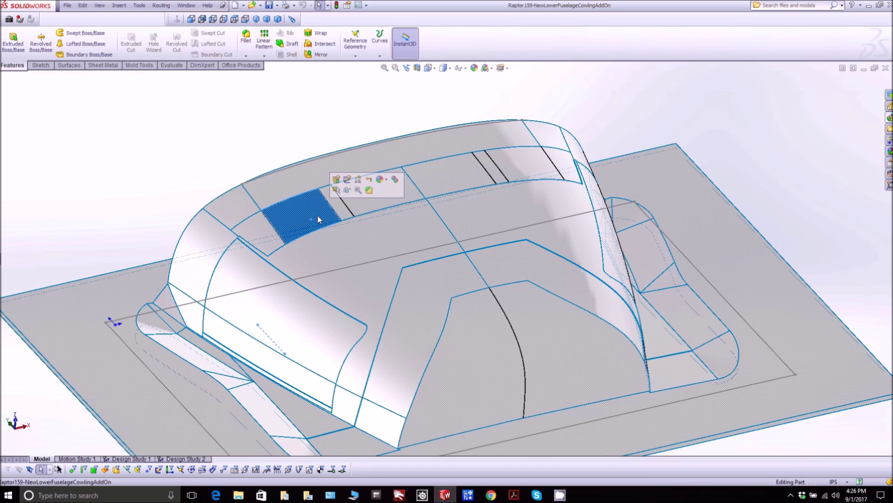
click(372, 192)
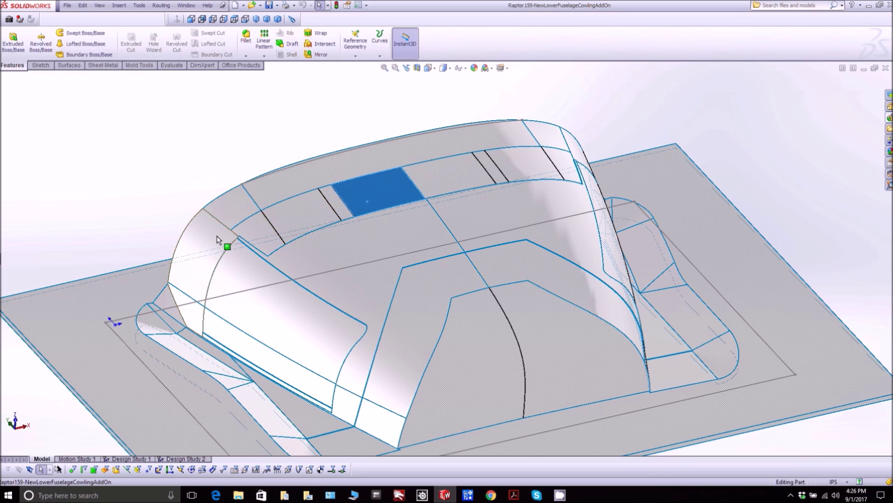
click(258, 242)
Examine the flat and sloped flange surfaces between the mold's side and the base plate
middle_drag(262, 246, 272, 269)
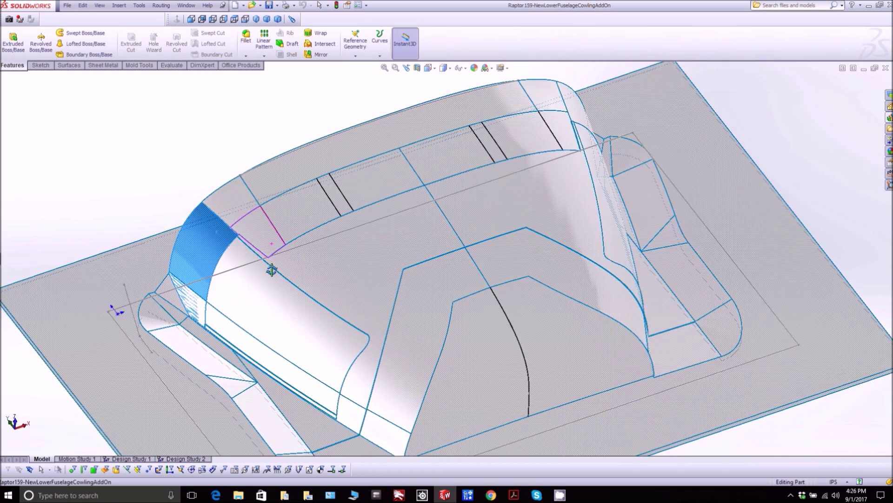
scroll(298, 286, up, 3)
scroll(377, 354, down, 3)
scroll(376, 356, down, 3)
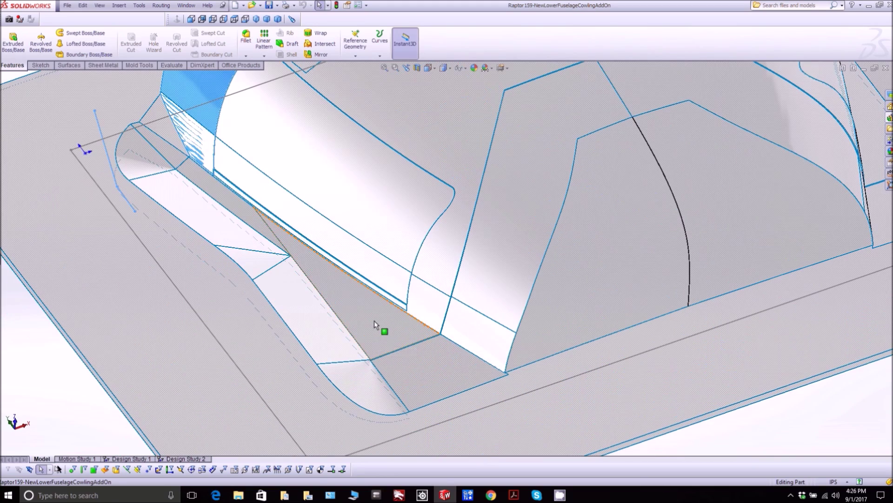
click(374, 320)
click(311, 316)
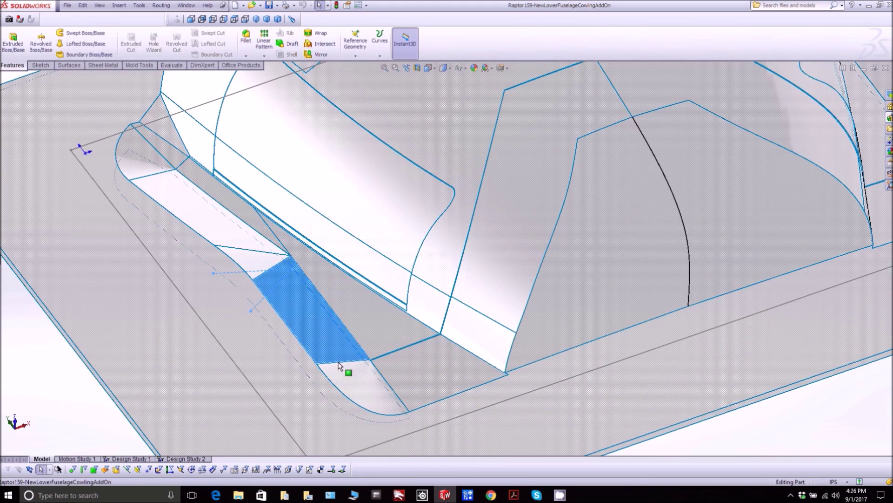
click(356, 384)
Inspect the curved end wall of the mold and its overall shape, and clear the selection
middle_drag(356, 384, 422, 275)
scroll(377, 293, up, 3)
scroll(462, 249, up, 3)
scroll(463, 250, down, 5)
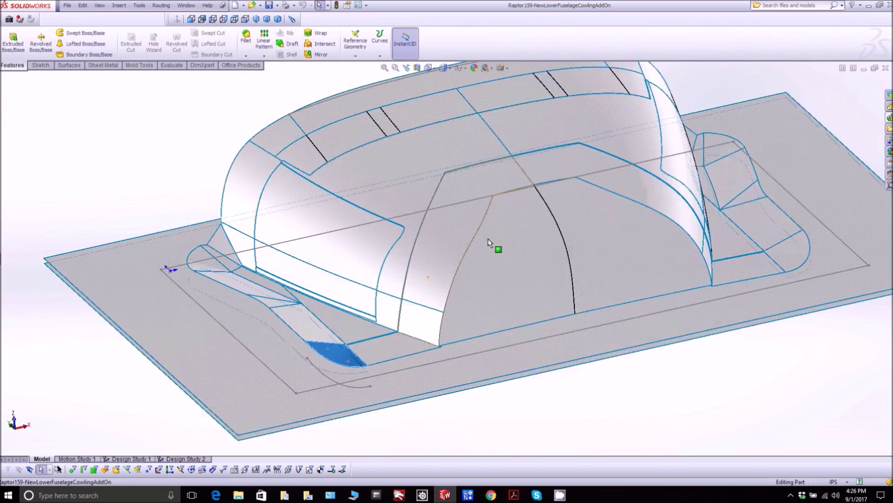
click(504, 245)
mouse_move(539, 222)
middle_down()
mouse_move(554, 231)
mouse_move(539, 238)
middle_up()
scroll(489, 224, up, 4)
scroll(415, 204, down, 2)
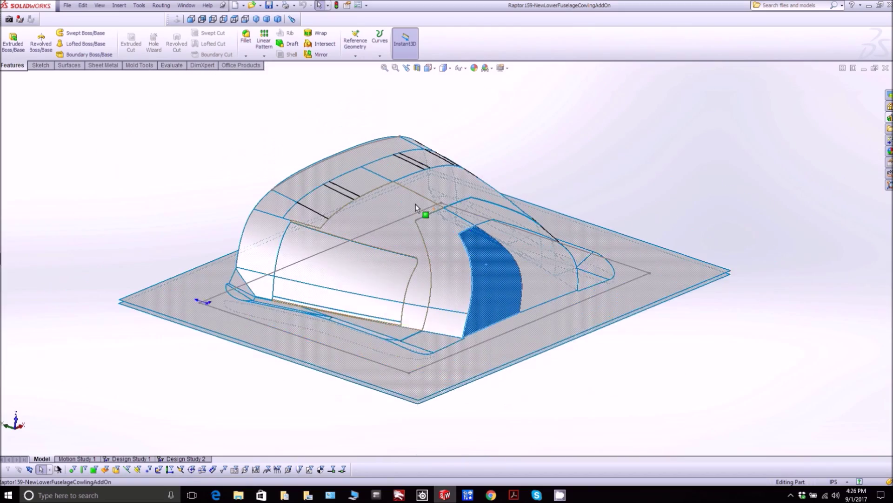
scroll(414, 214, down, 3)
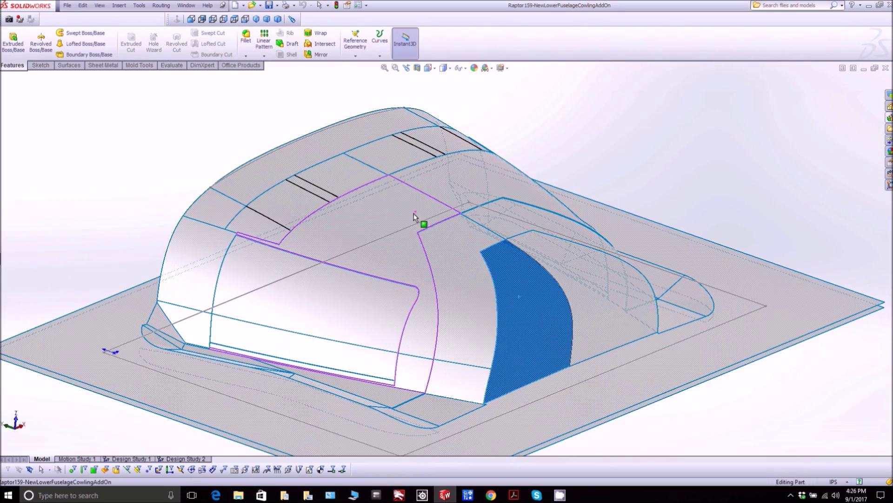
click(627, 211)
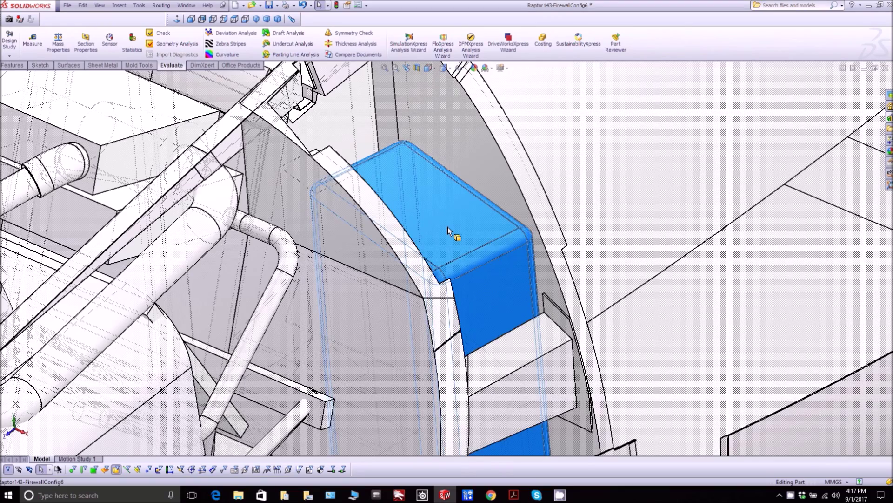
Examine the tall rounded box body beside the firewall in the Raptor143-FirewallConfig6 part
middle_drag(448, 230, 442, 279)
scroll(450, 291, up, 5)
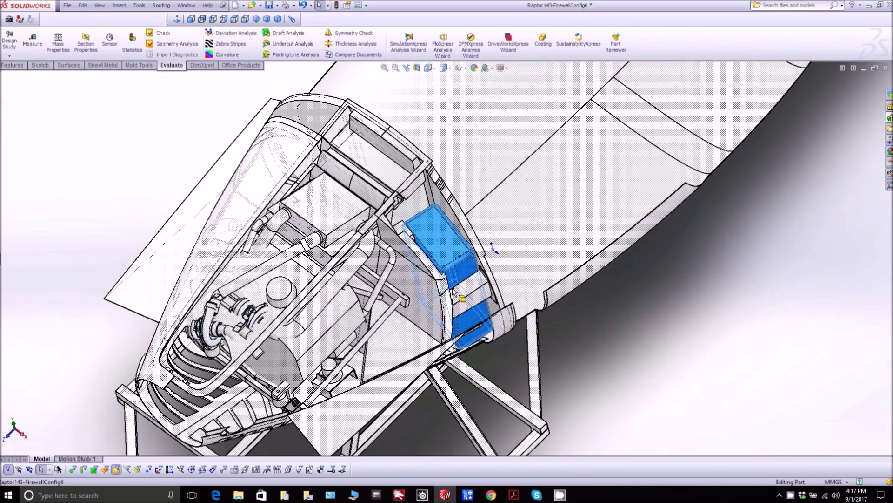
scroll(456, 289, down, 8)
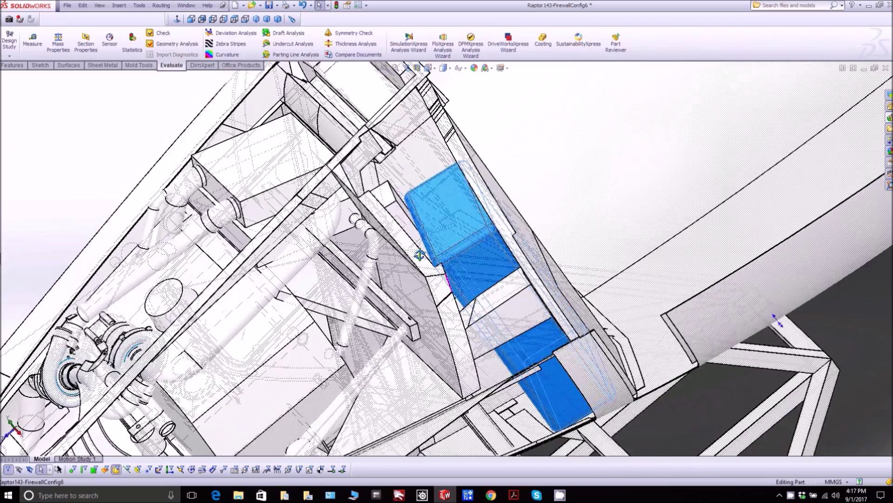
middle_drag(419, 255, 444, 231)
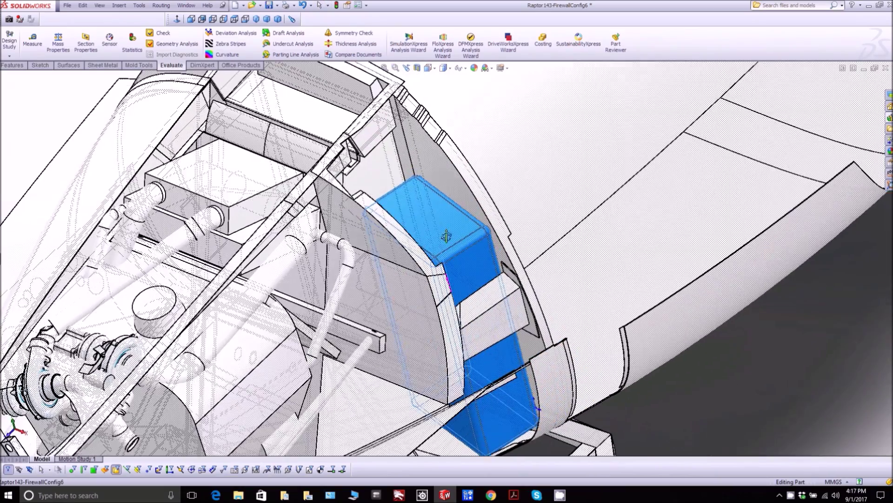
scroll(431, 219, down, 10)
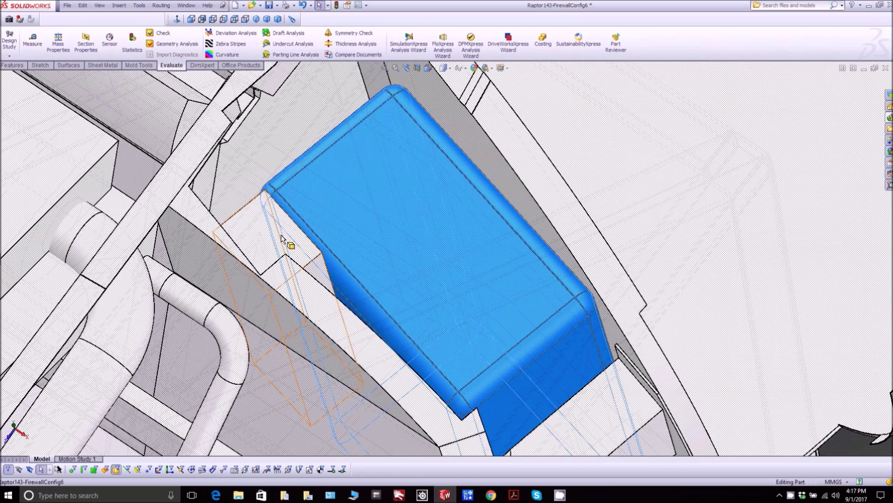
Inspect the small block next to the rounded box and view the whole aircraft model from the top
click(304, 252)
mouse_move(301, 248)
middle_down()
mouse_move(303, 309)
mouse_move(313, 293)
mouse_move(309, 249)
middle_up()
scroll(343, 262, up, 6)
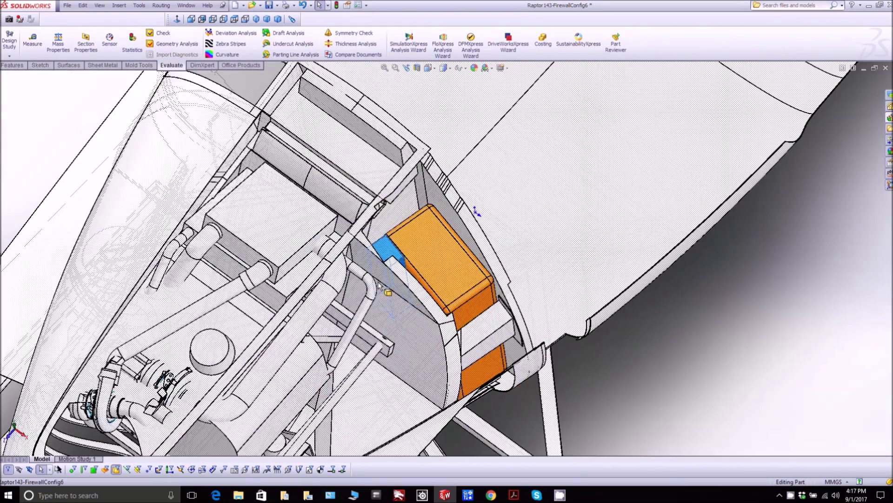
scroll(428, 297, down, 1)
middle_drag(428, 297, 421, 261)
scroll(437, 262, up, 3)
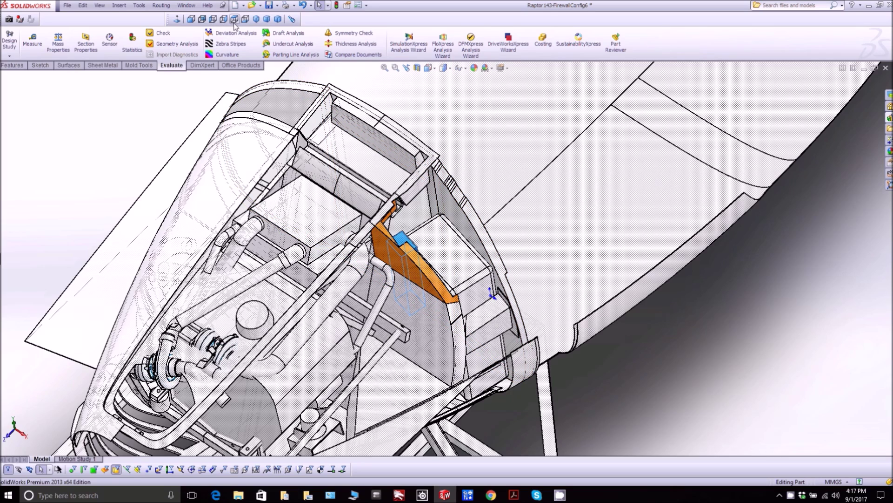
click(234, 20)
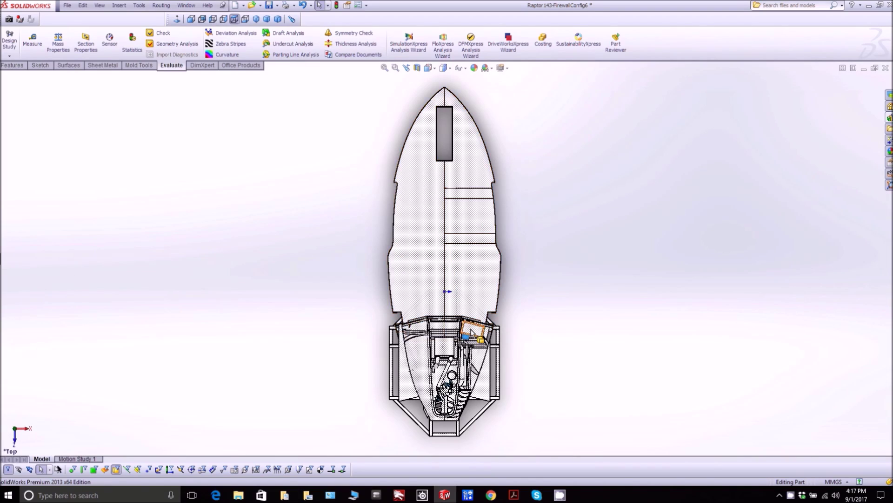
Select the large rounded box beside the small block and examine how both fit behind the firewall from the top
scroll(471, 331, down, 5)
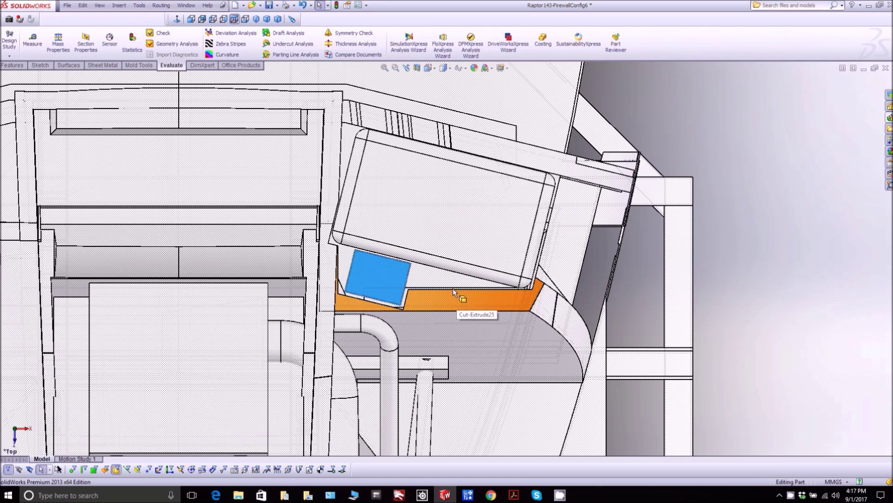
click(448, 221)
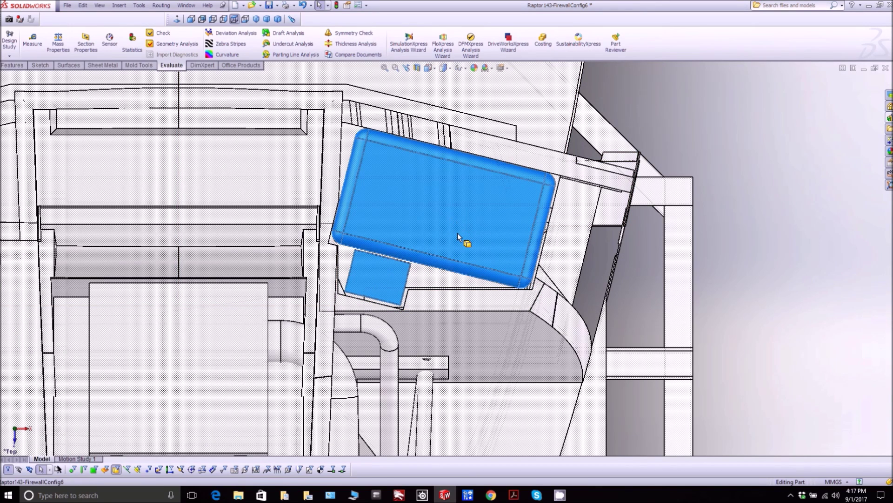
scroll(465, 228, up, 2)
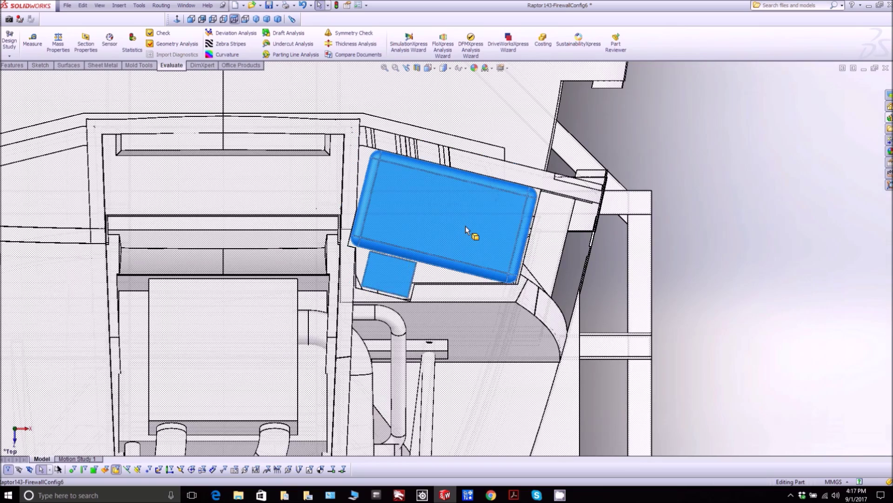
scroll(466, 230, down, 2)
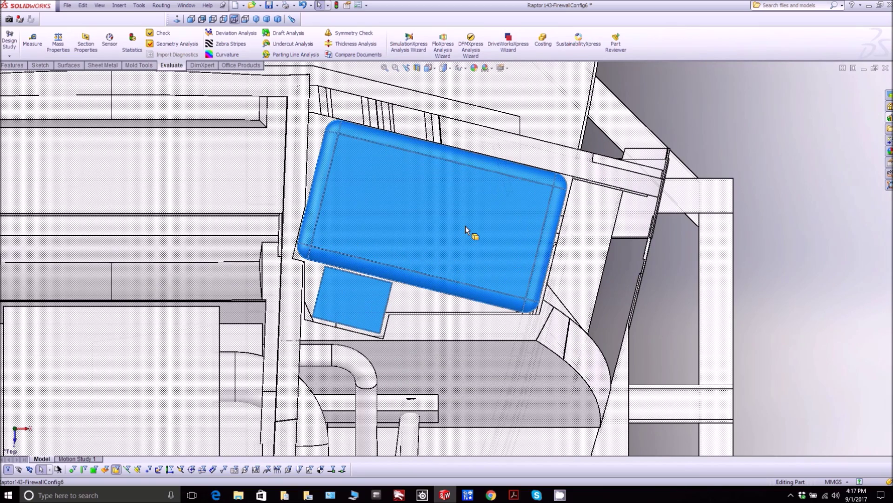
scroll(465, 229, up, 2)
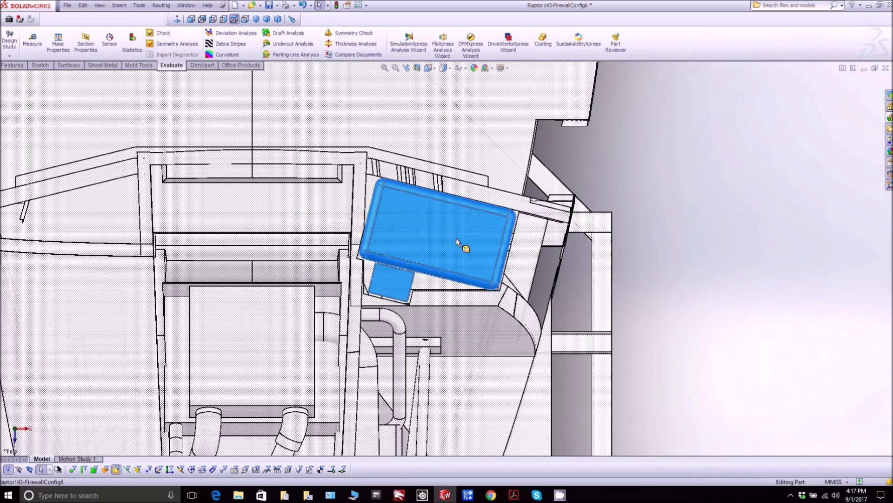
Isolate the triangular panel with the curved flange in front of the rounded box, inspect its shape, and exit isolation
middle_drag(448, 226, 427, 172)
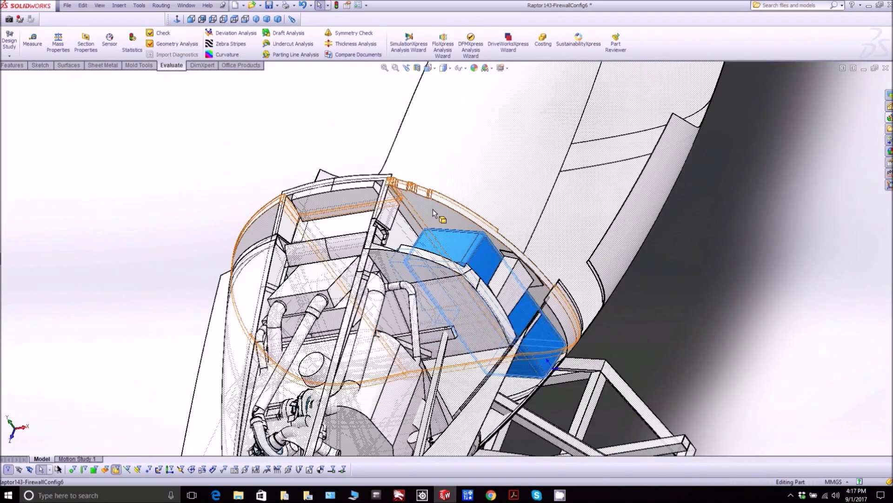
scroll(433, 213, down, 3)
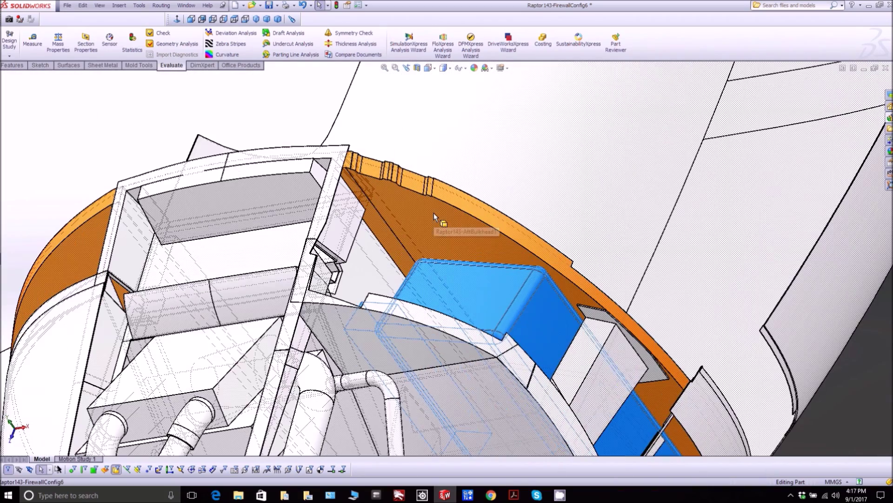
right_click(369, 328)
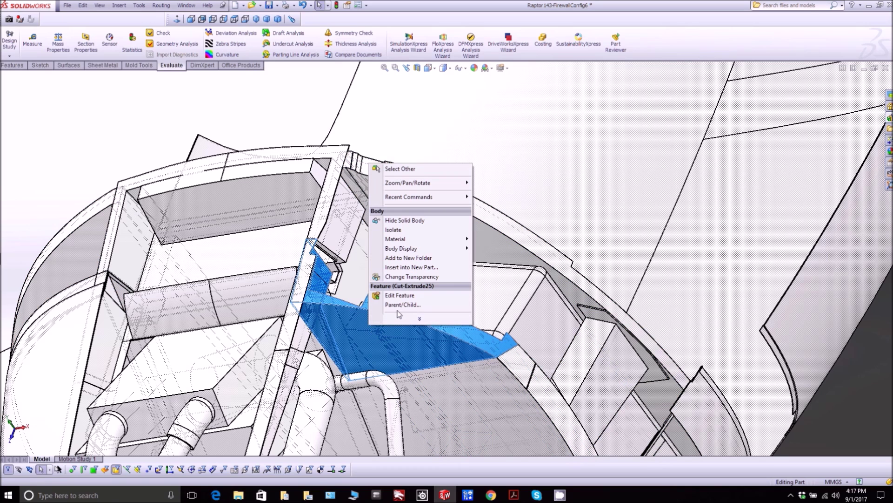
click(420, 231)
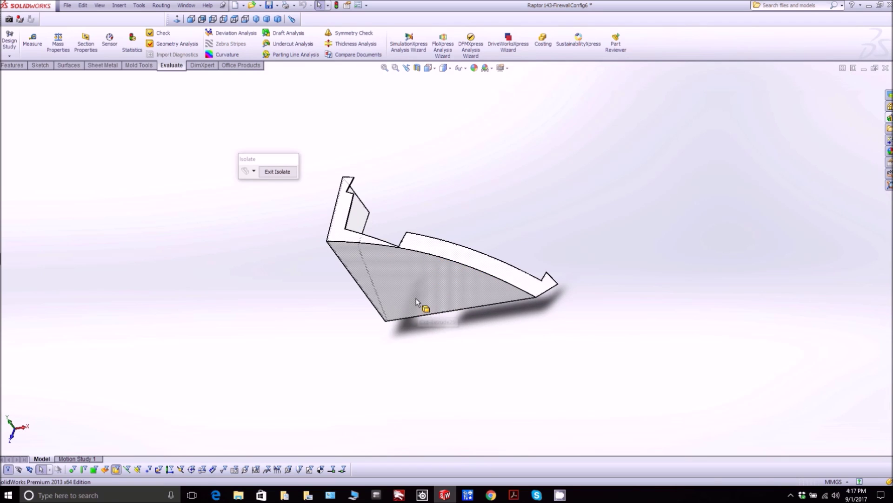
middle_drag(417, 301, 423, 230)
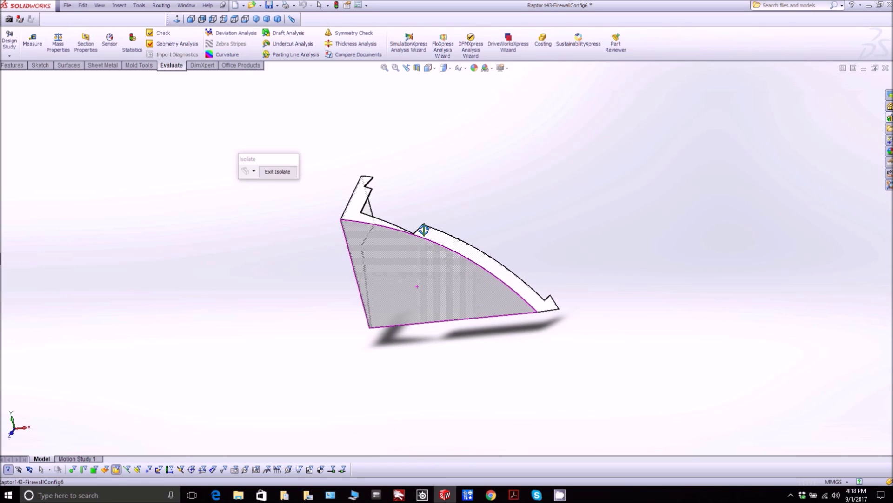
scroll(442, 233, up, 2)
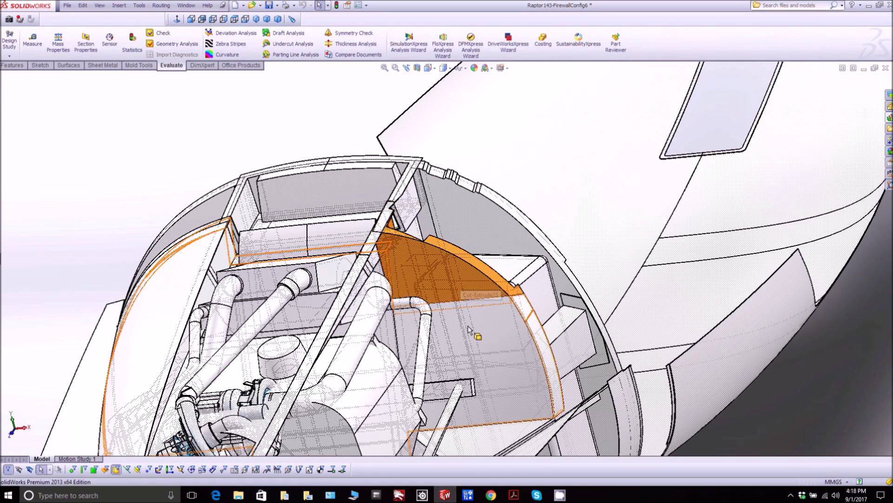
Isolate the main firewall panel, examine its outline, stepped cutouts and edge flanges, and exit isolation
right_click(468, 329)
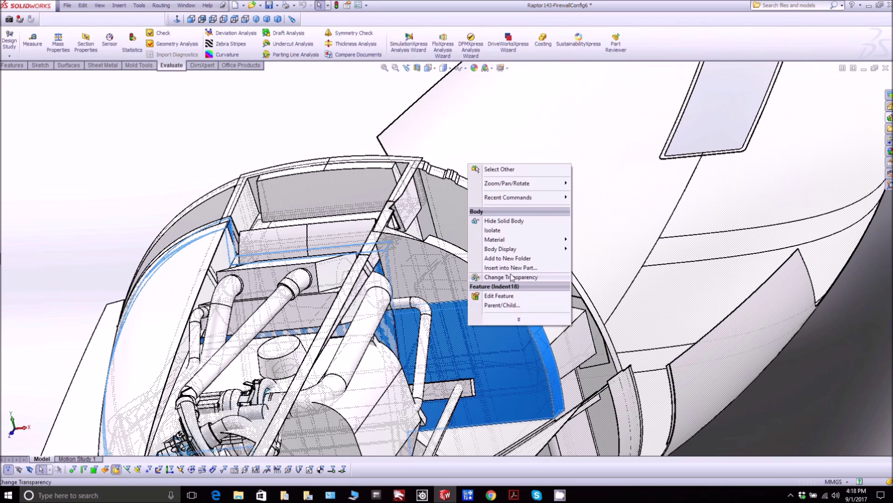
click(518, 231)
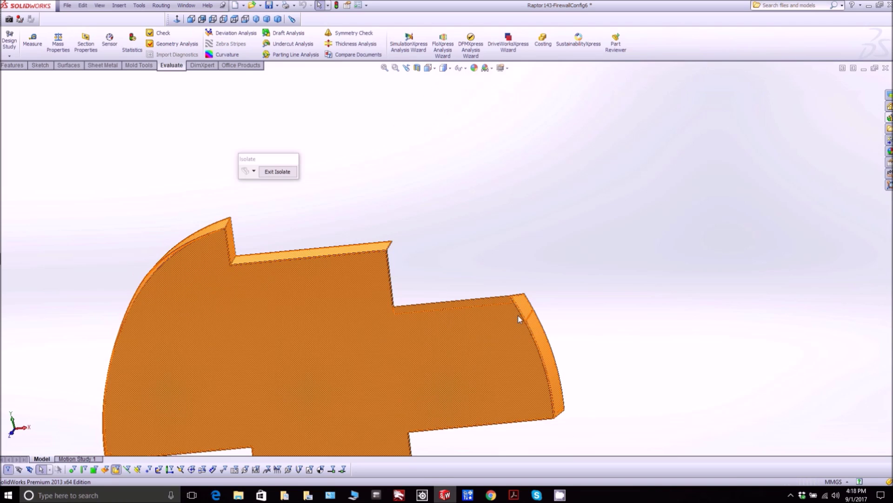
scroll(504, 331, down, 1)
scroll(480, 326, up, 3)
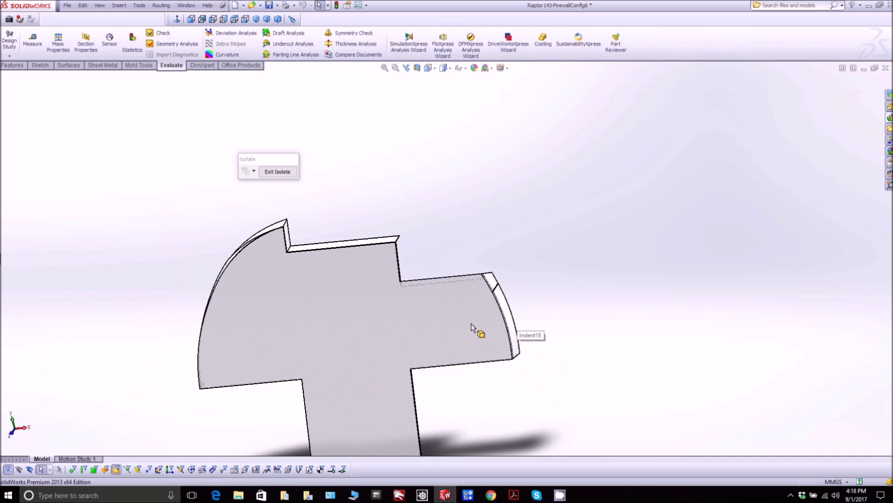
scroll(470, 323, down, 1)
middle_click(470, 323)
middle_drag(471, 324, 472, 358)
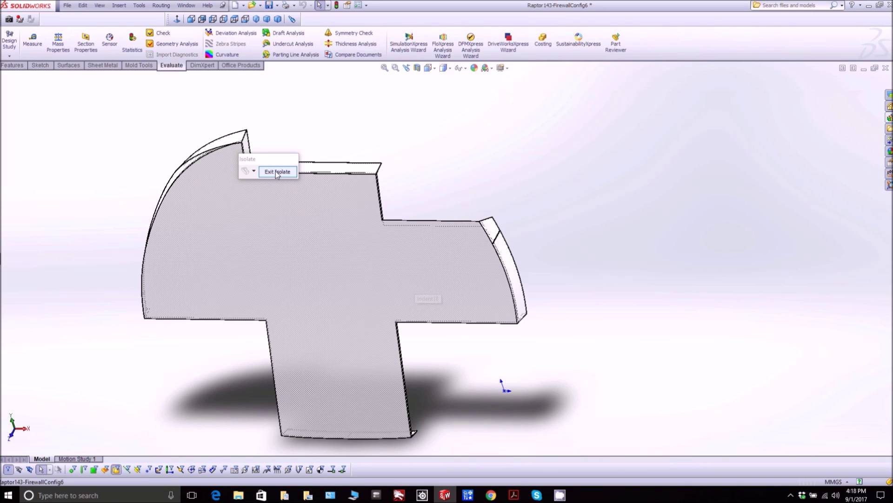
scroll(385, 208, down, 5)
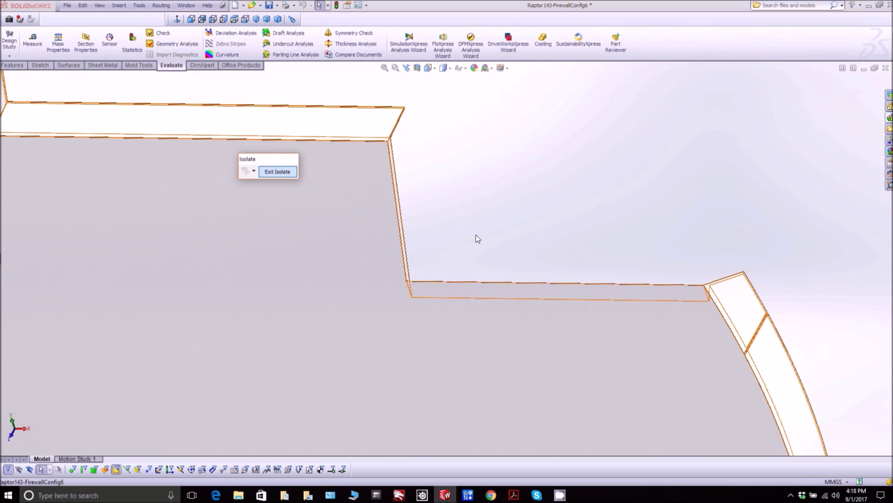
key(Escape)
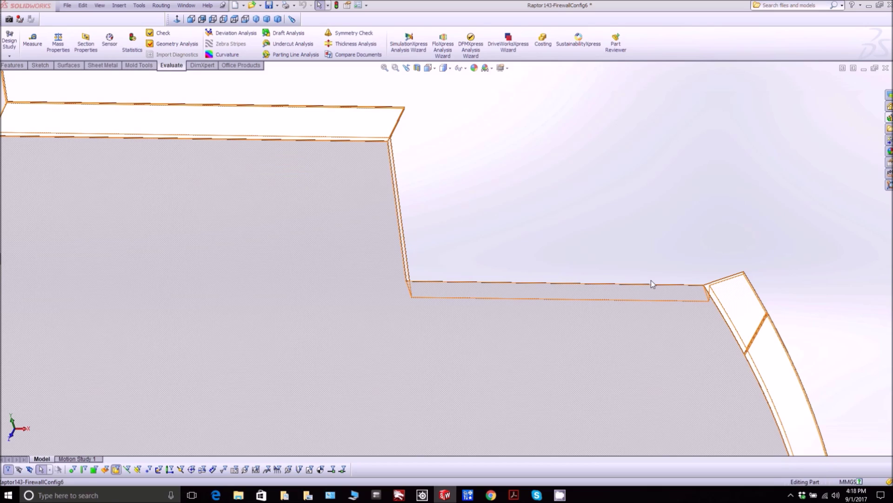
Isolate the angled duct body below the rounded box and inspect its bends and flanged end
scroll(657, 287, up, 3)
scroll(664, 287, down, 2)
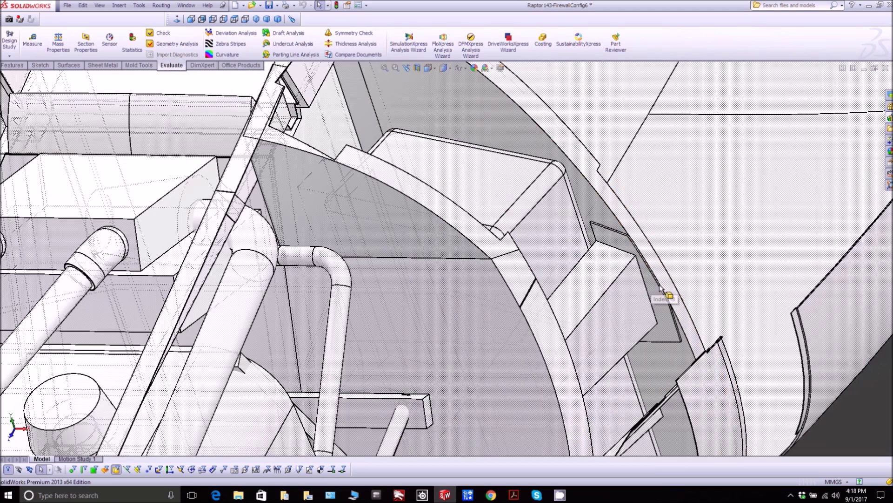
right_click(608, 284)
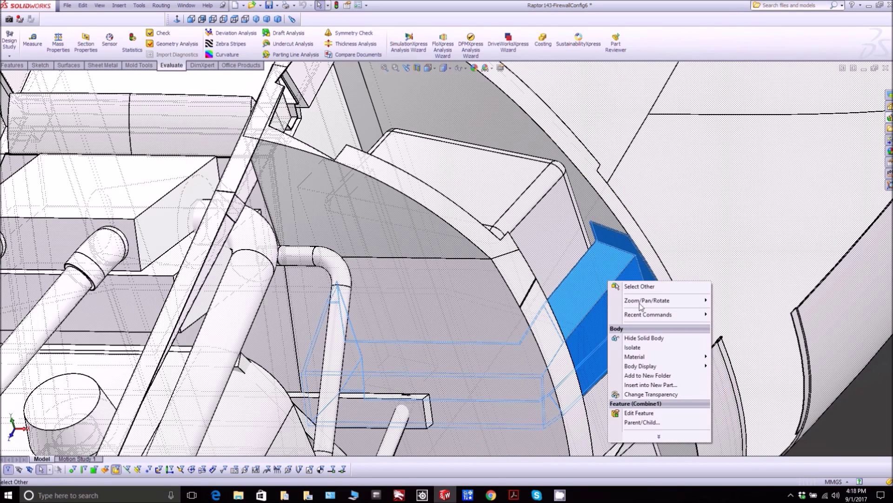
click(661, 349)
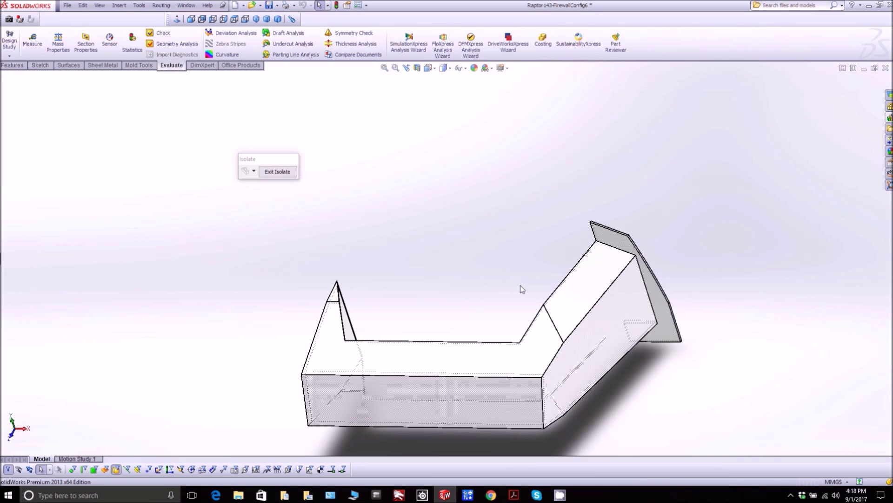
middle_drag(516, 278, 523, 325)
scroll(520, 324, down, 2)
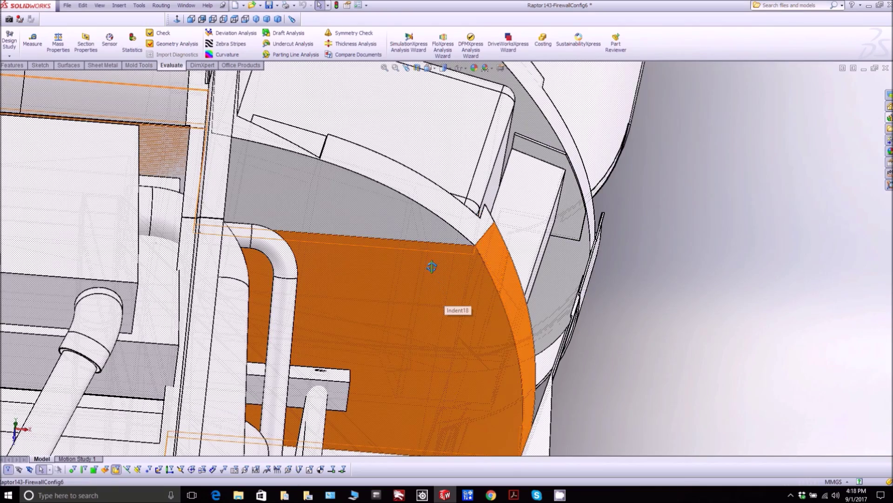
Examine how the firewall panels meet around the rounded box and the duct in the full model
middle_drag(432, 267, 419, 245)
scroll(421, 247, up, 3)
scroll(456, 216, down, 2)
middle_drag(452, 212, 453, 232)
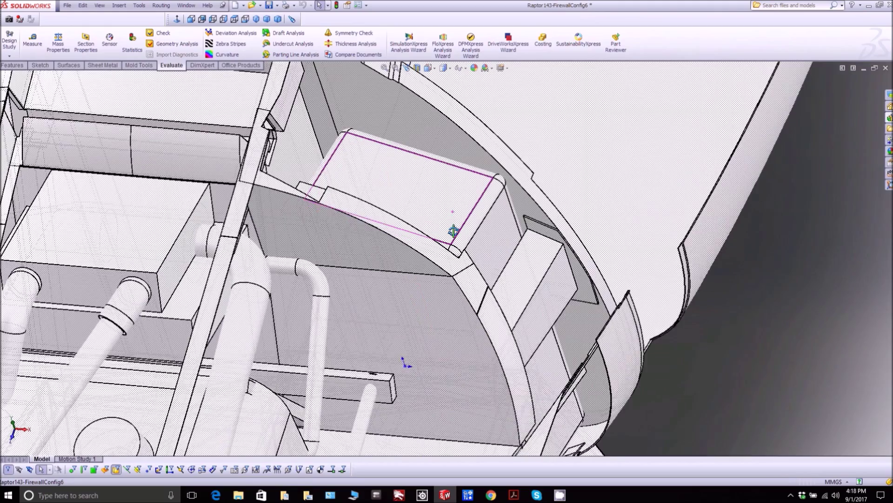
scroll(454, 231, up, 3)
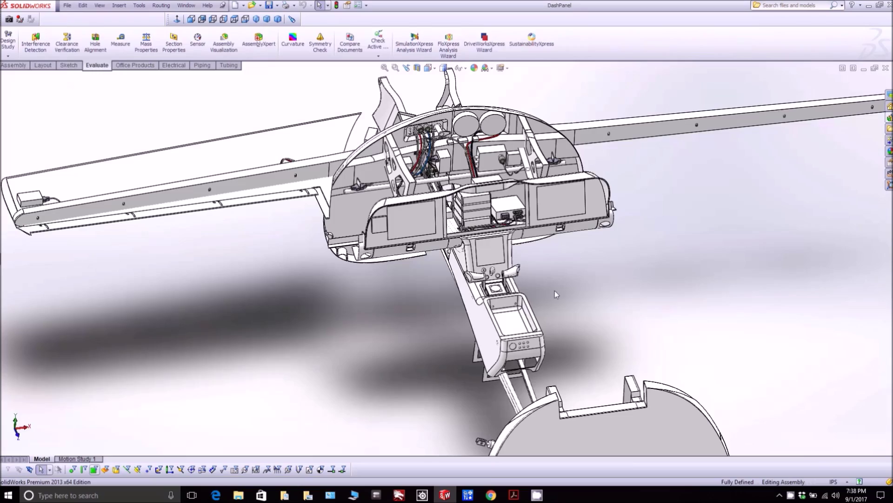
View the whole DashPanel assembly and examine the centre console's levers, key switch and knobs below the display
scroll(545, 303, up, 3)
middle_drag(493, 327, 457, 305)
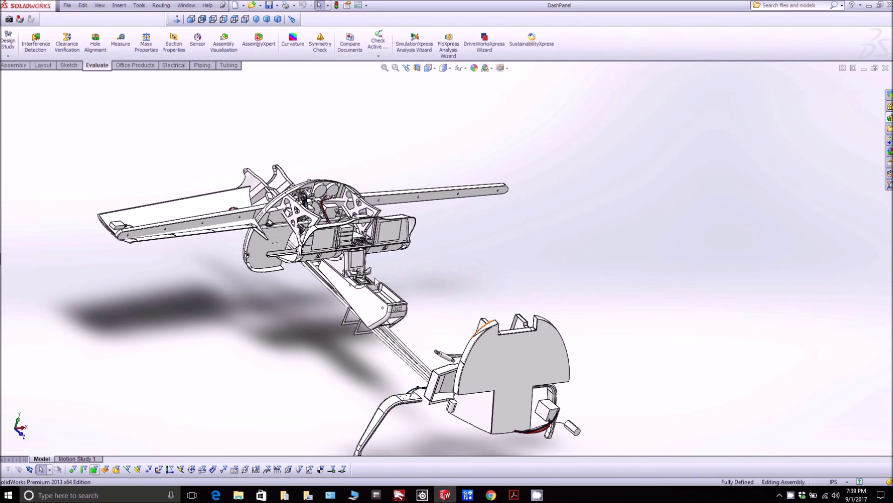
scroll(358, 266, down, 3)
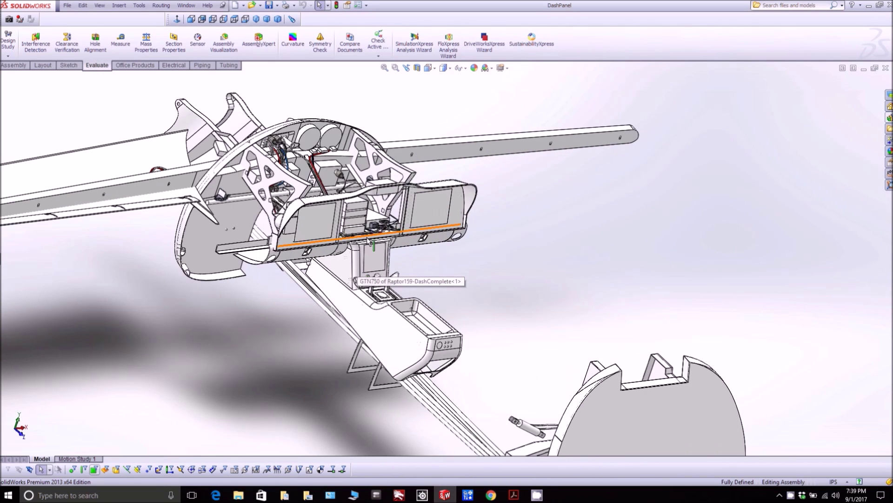
scroll(354, 278, up, 10)
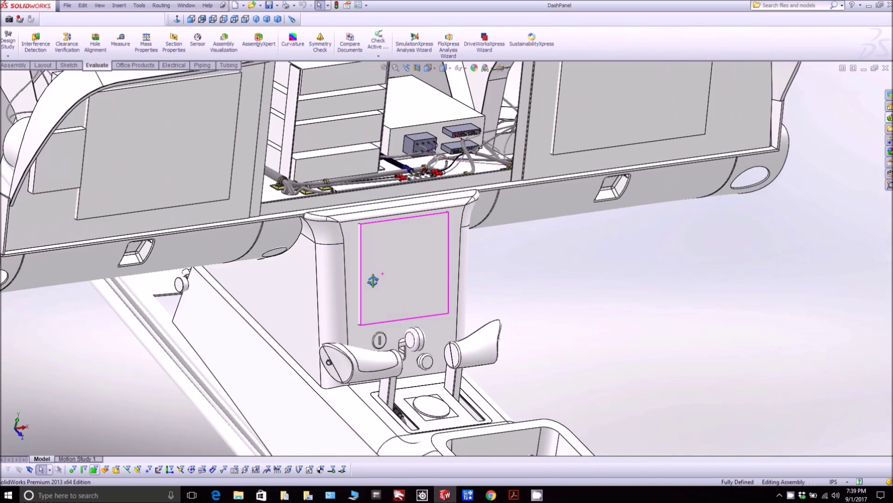
middle_drag(373, 281, 385, 351)
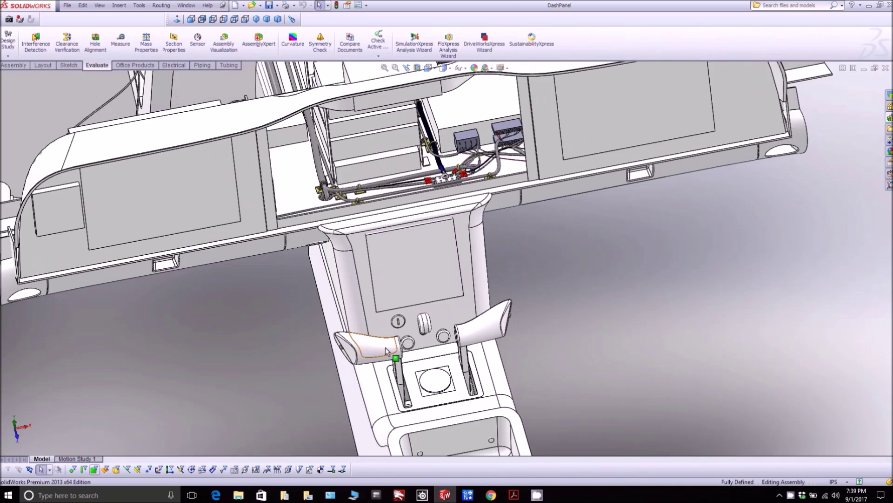
scroll(398, 353, up, 5)
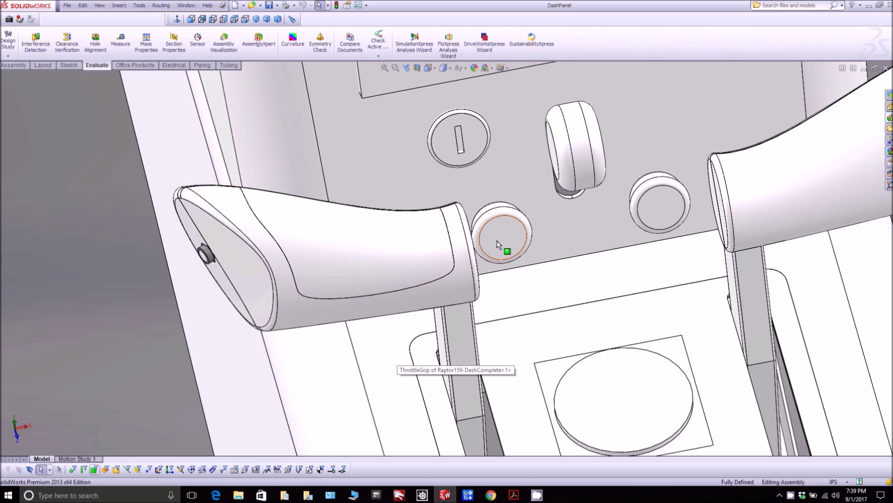
Inspect the two round knobs on the centre console, selecting the one beside the throttle grip
mouse_move(528, 251)
middle_down()
mouse_move(539, 266)
mouse_move(530, 259)
middle_up()
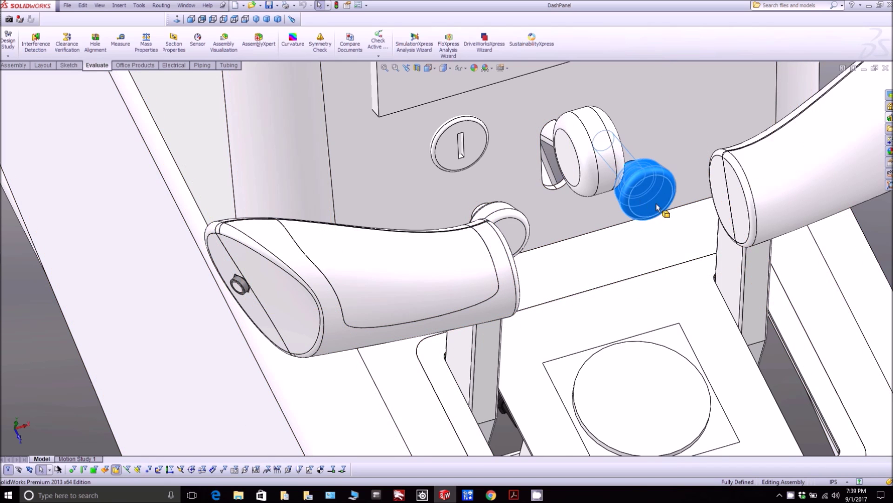
mouse_move(656, 207)
middle_down()
mouse_move(674, 214)
mouse_move(658, 215)
middle_up()
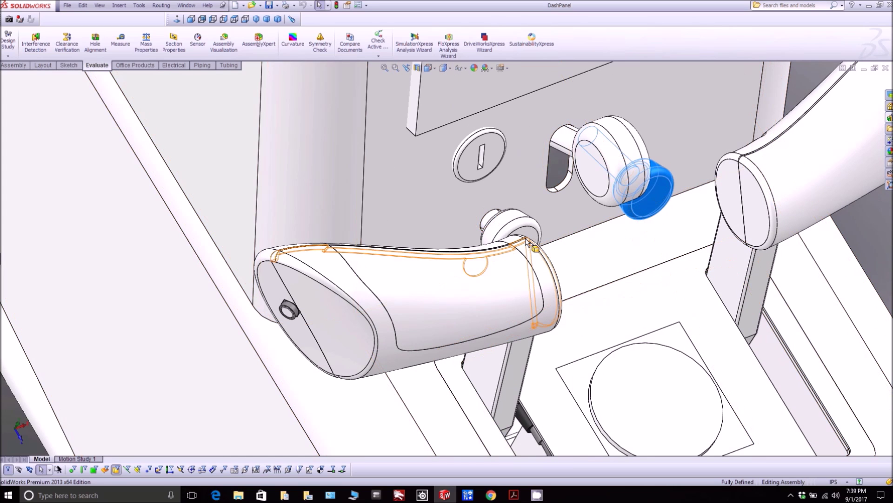
middle_drag(516, 249, 503, 201)
scroll(502, 201, up, 5)
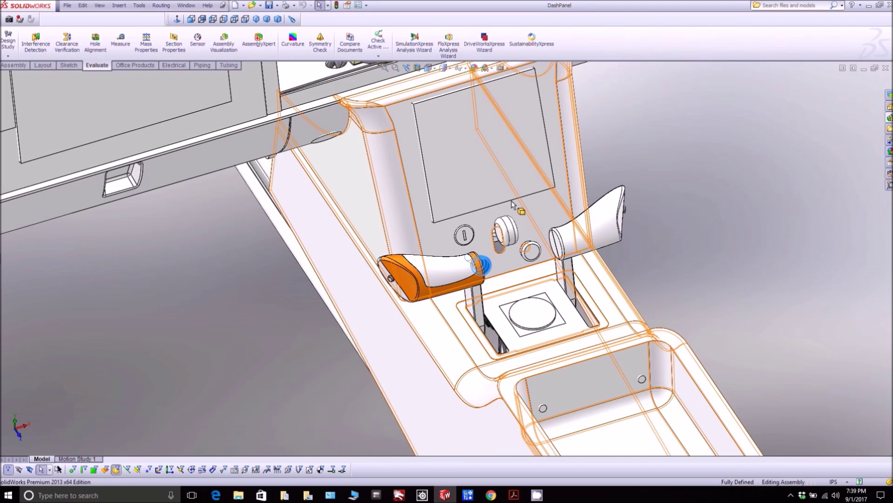
Examine the rod running from the selected knob to the rectangular block inside the centre console
middle_drag(512, 204, 668, 134)
middle_drag(677, 222, 604, 120)
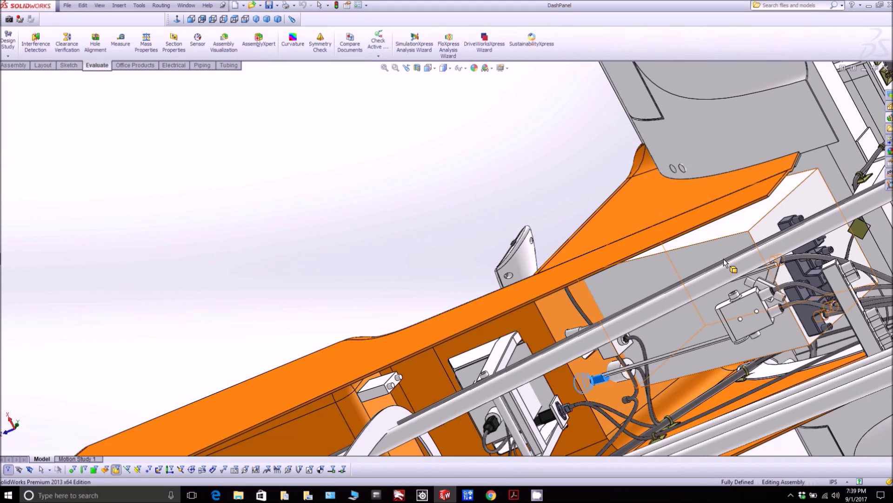
scroll(744, 322, down, 4)
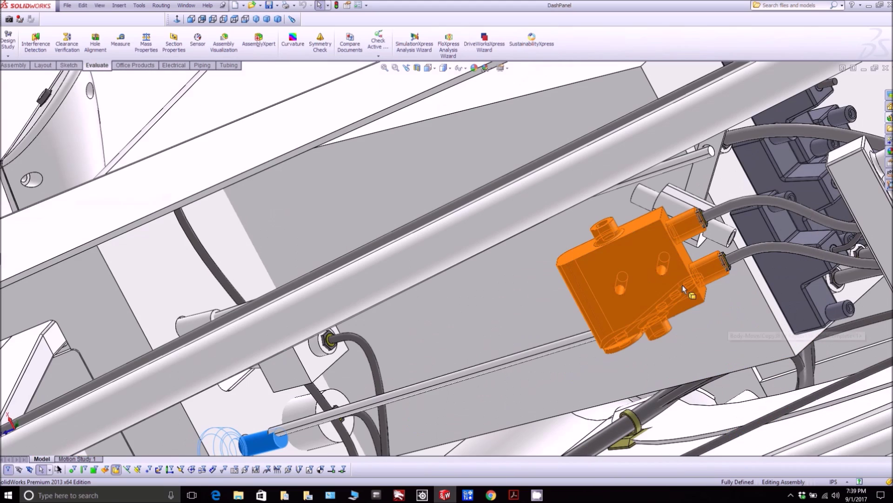
scroll(633, 263, down, 2)
Select the lever-operated valve body beside the rectangular block and examine its placement under the centre console
click(633, 255)
middle_drag(635, 253, 647, 297)
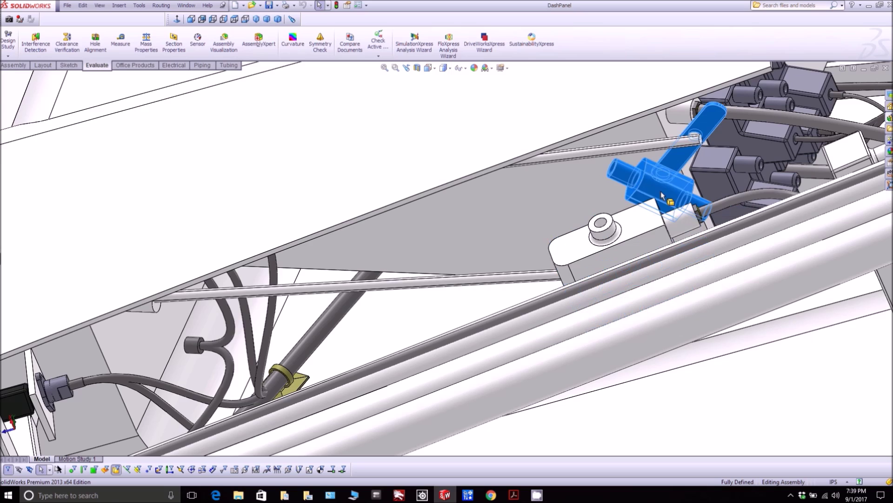
scroll(661, 192, up, 1)
middle_drag(662, 191, 661, 212)
scroll(661, 211, up, 4)
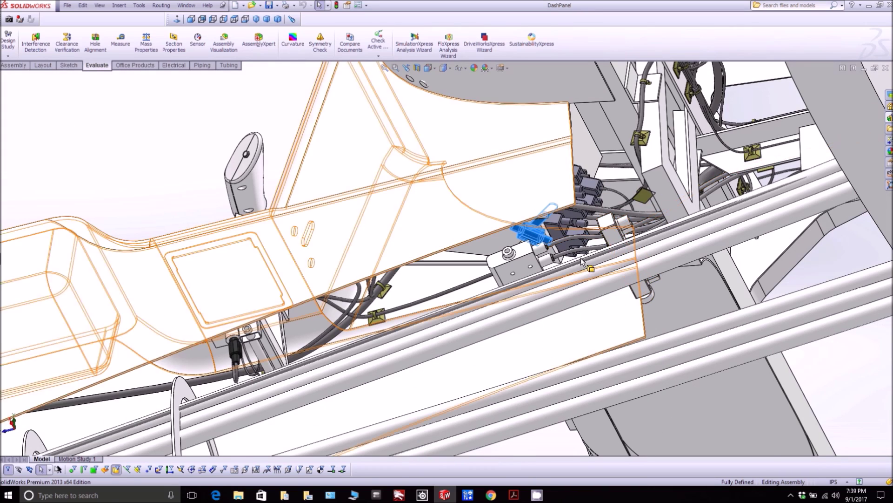
Select the upper hose leaving the rectangular valve block and trace both hoses toward the firewall
scroll(554, 250, down, 5)
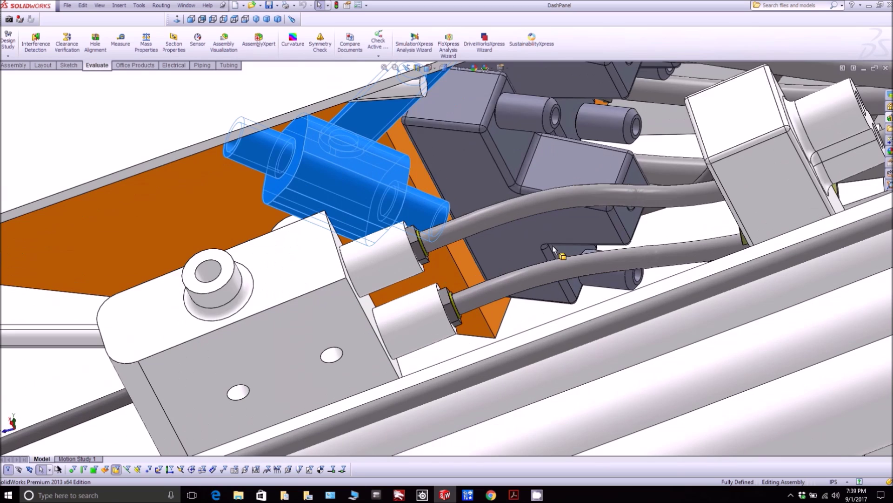
click(538, 212)
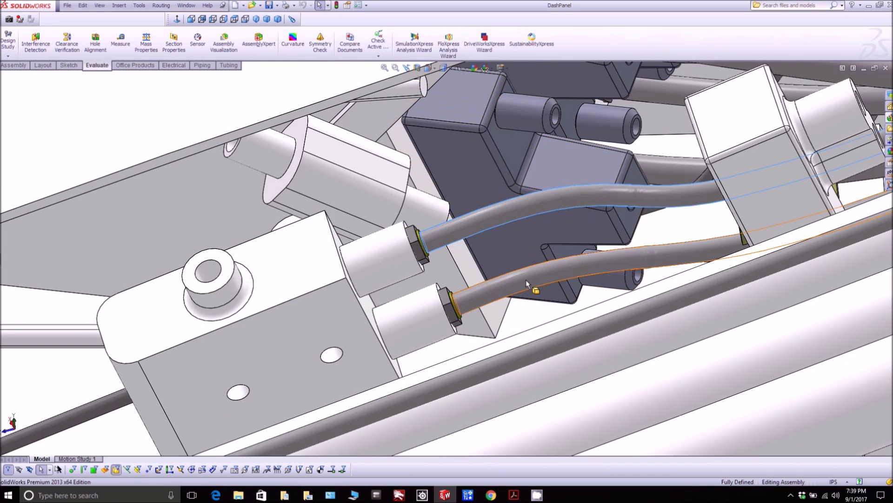
scroll(531, 288, up, 5)
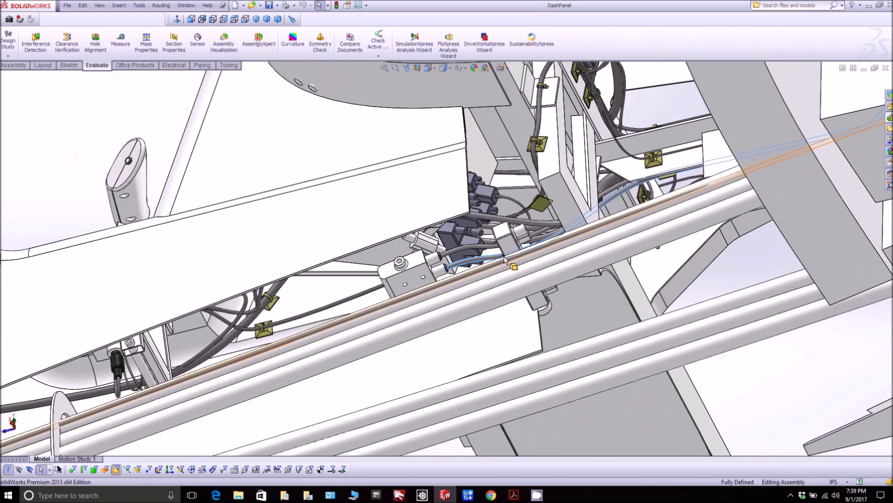
scroll(506, 259, up, 6)
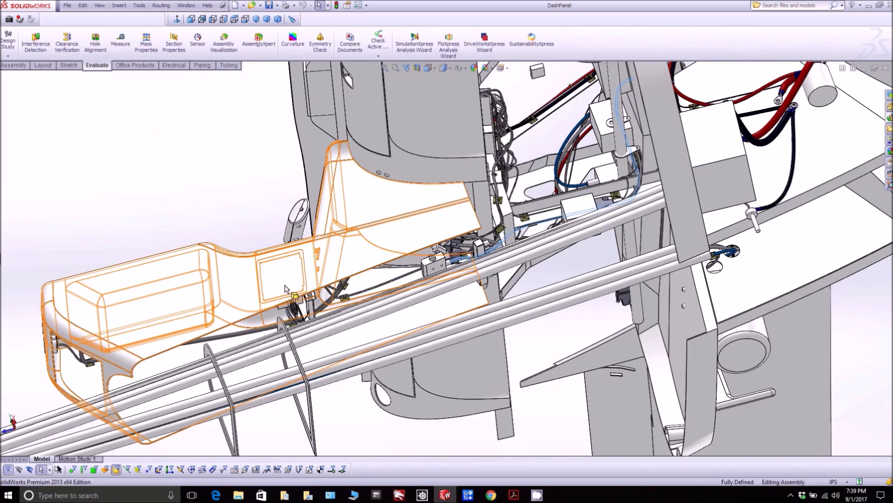
Select the square block with the round face under the centre console and examine its mounting frame from below
middle_drag(285, 288, 297, 254)
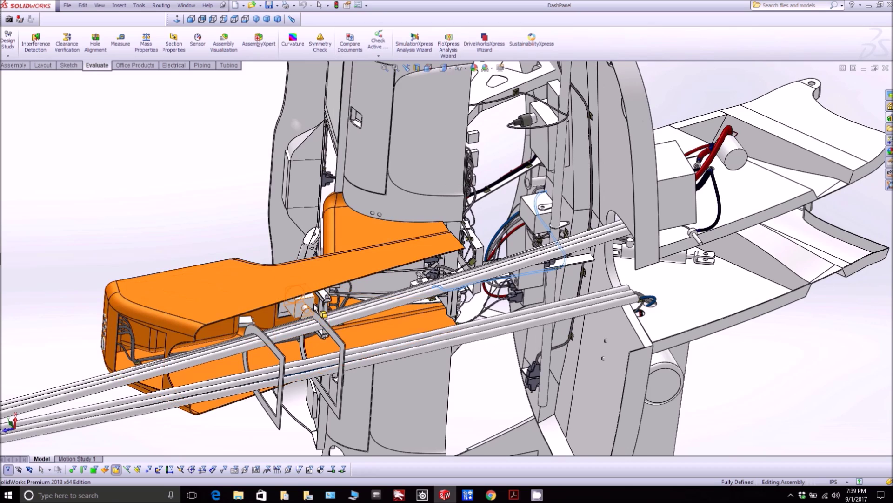
scroll(322, 316, down, 8)
middle_drag(399, 212, 371, 238)
scroll(376, 238, up, 5)
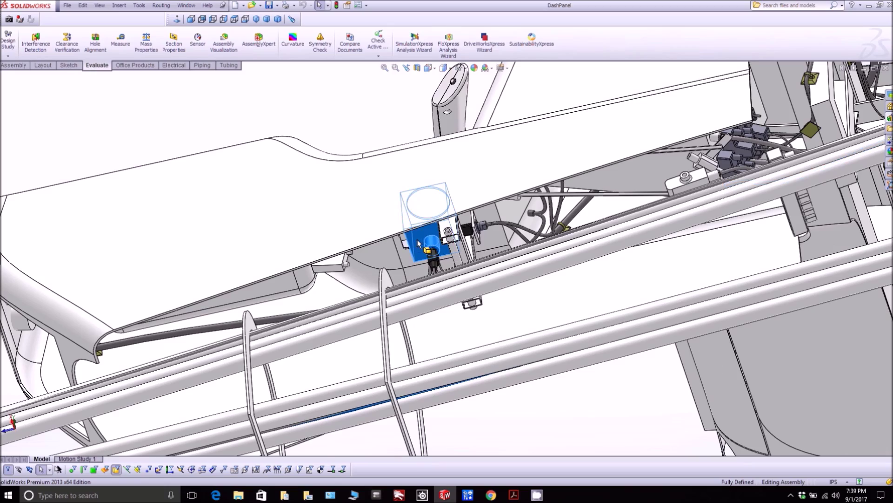
middle_drag(419, 243, 428, 189)
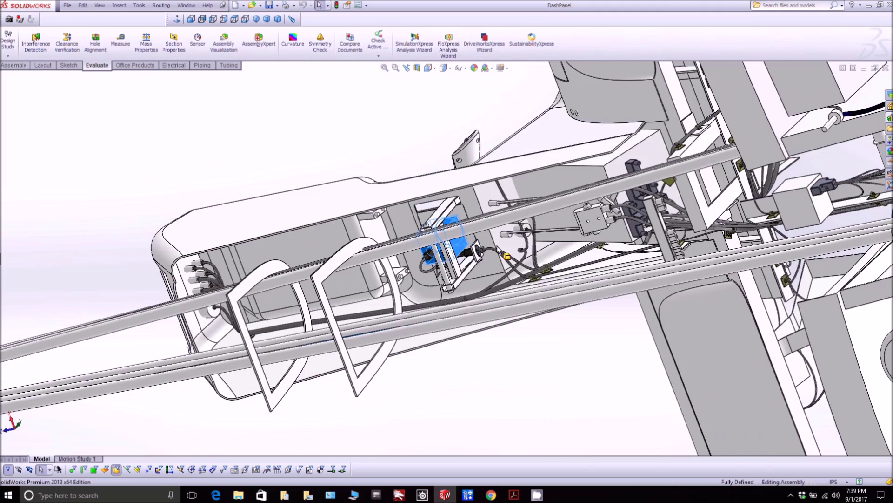
middle_drag(497, 249, 506, 275)
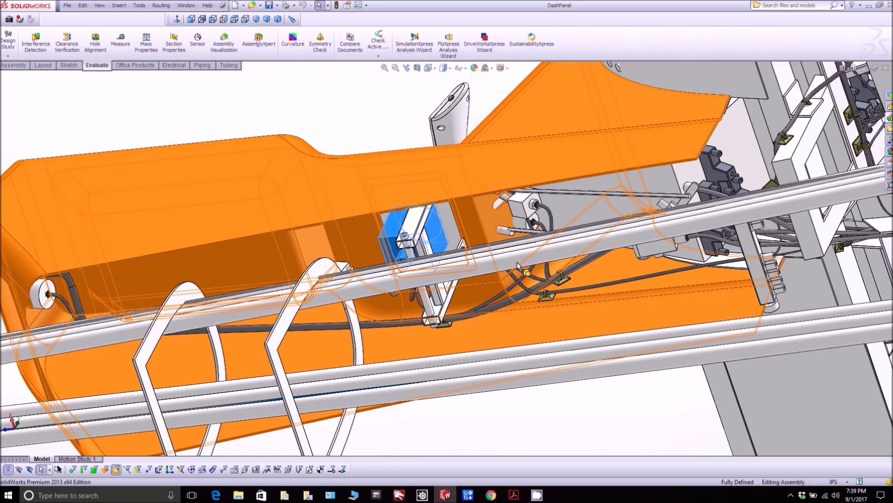
Select the small cable-connected box between the two control rods inside the console and examine its placement
scroll(518, 265, down, 5)
middle_drag(518, 183, 495, 132)
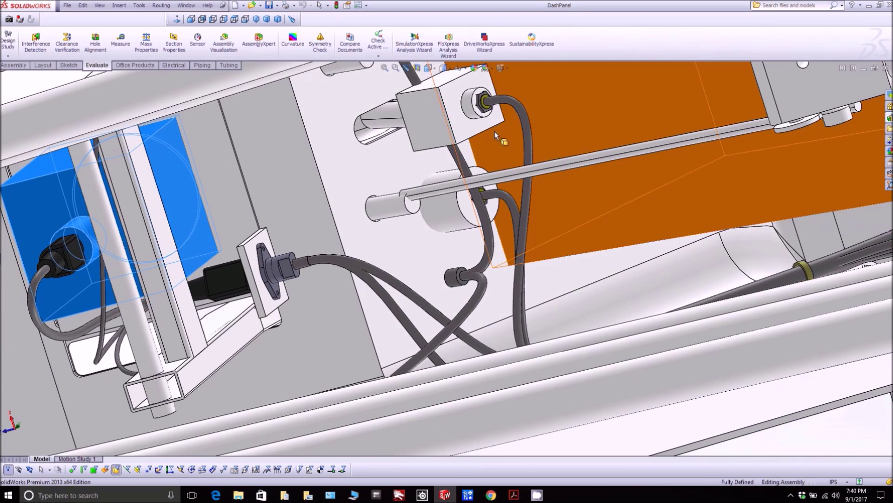
click(437, 114)
scroll(455, 144, up, 2)
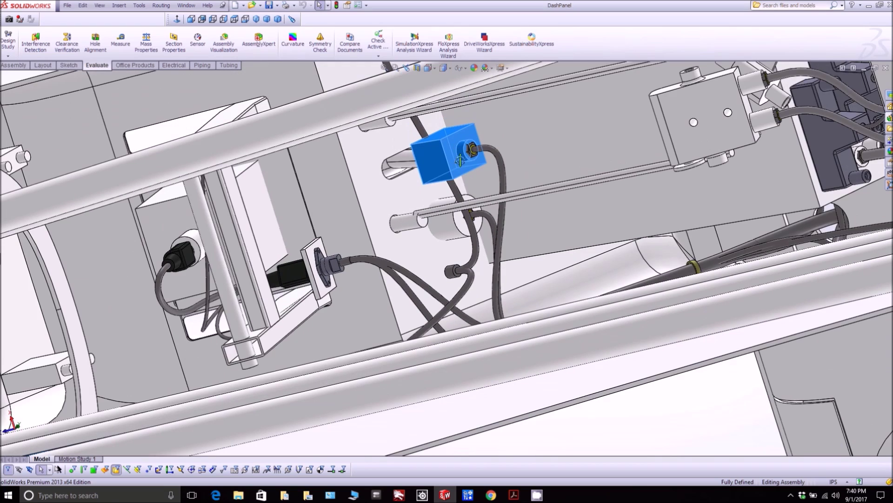
middle_drag(460, 161, 477, 168)
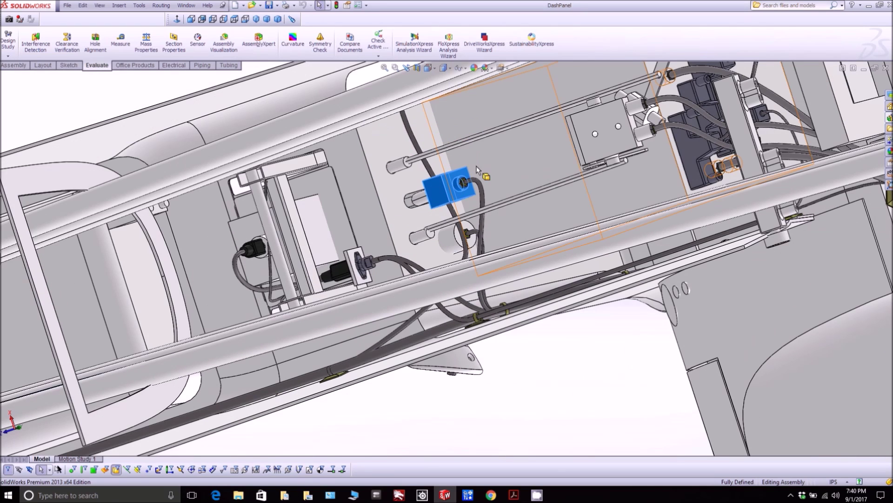
Select each of the two long control rods inside the console and examine how they reach the valve bodies
click(496, 132)
middle_drag(523, 146, 513, 230)
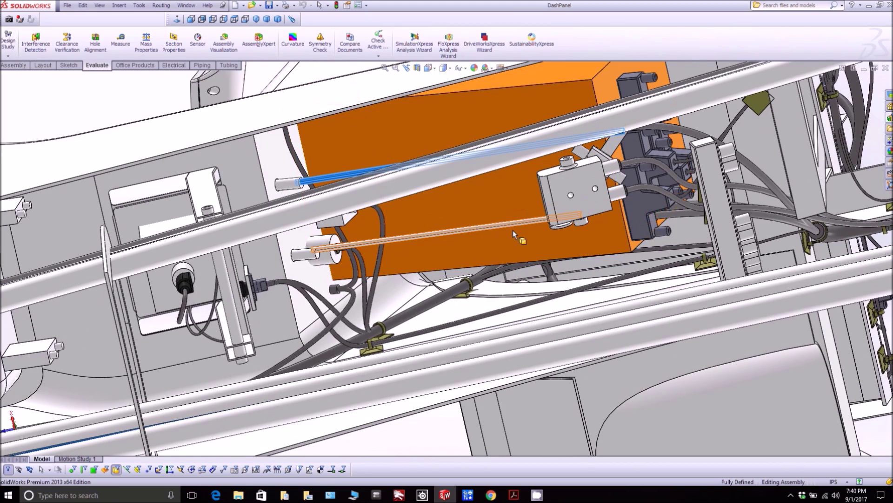
click(513, 224)
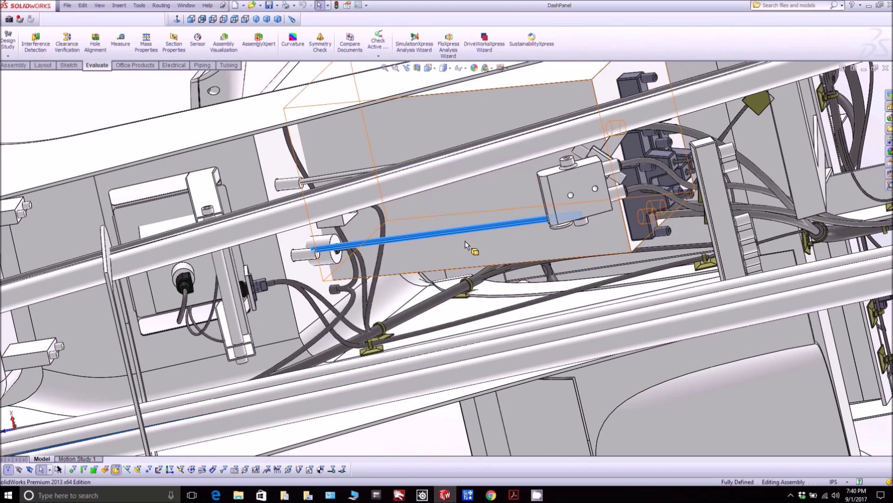
middle_drag(465, 241, 463, 323)
scroll(402, 297, up, 5)
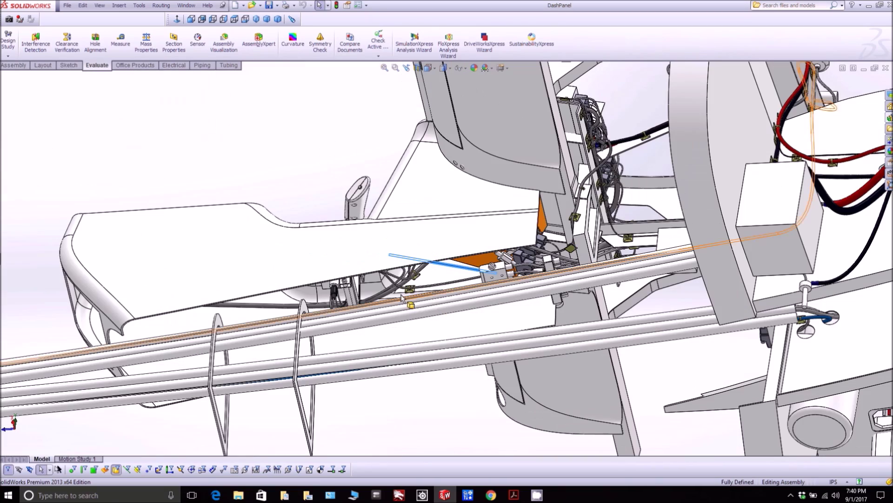
View the whole assembly from above and examine the centre console's levers, knobs and storage tray
middle_drag(359, 283, 498, 233)
scroll(383, 302, up, 5)
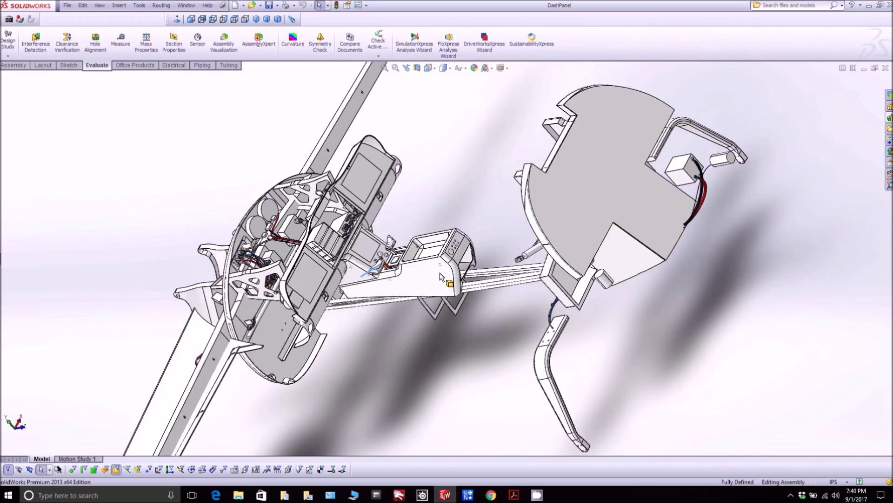
scroll(382, 302, down, 6)
middle_drag(371, 295, 369, 318)
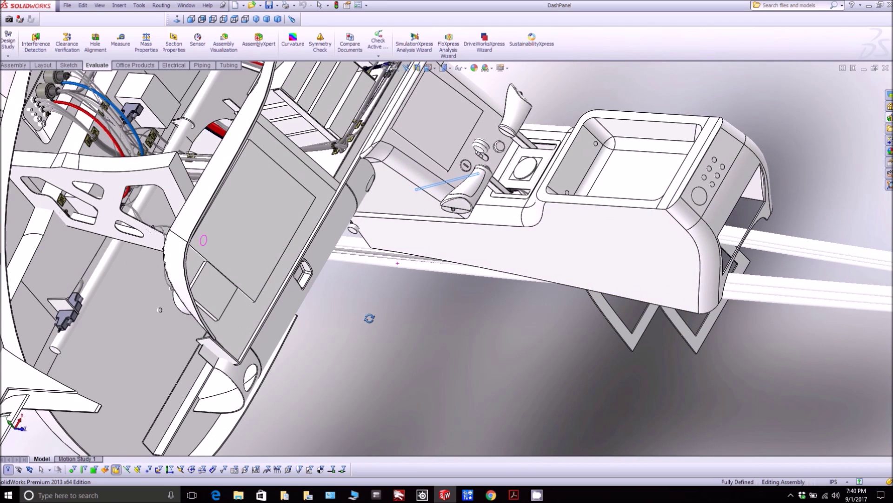
scroll(380, 311, up, 3)
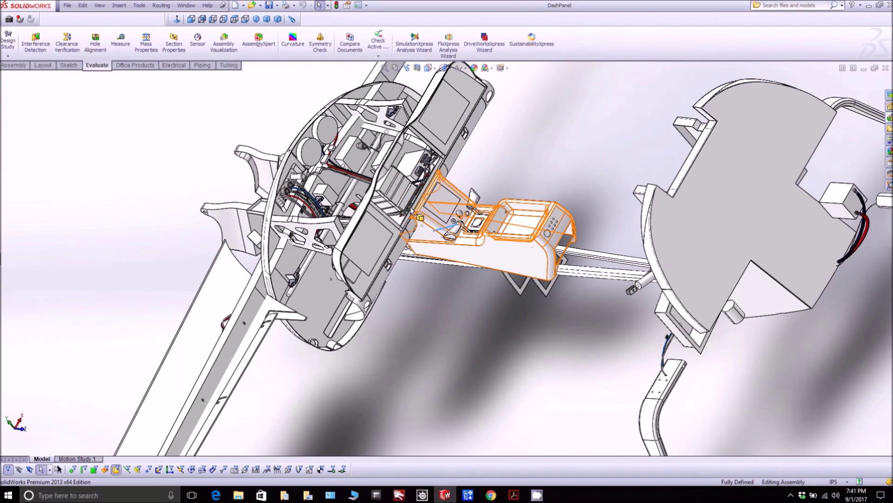
Inspect the dash support brackets and the cable bundles, fittings and ground block on the round bulkhead
middle_drag(419, 216, 419, 189)
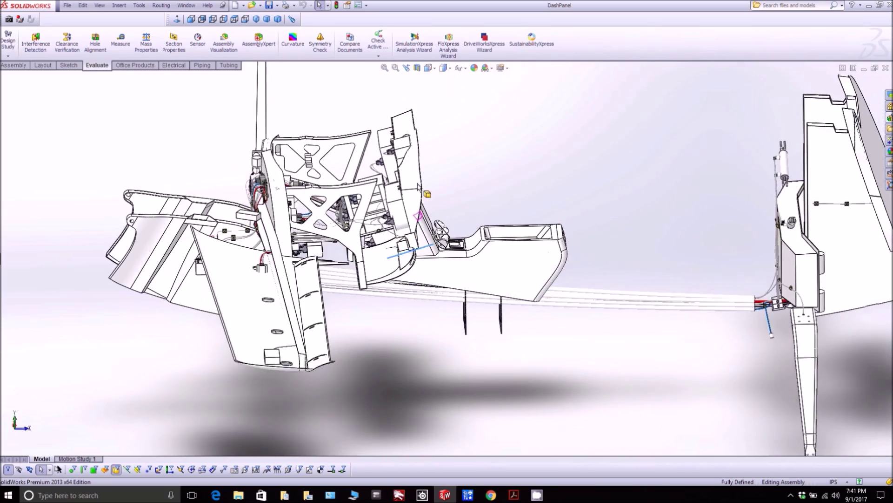
scroll(419, 189, down, 10)
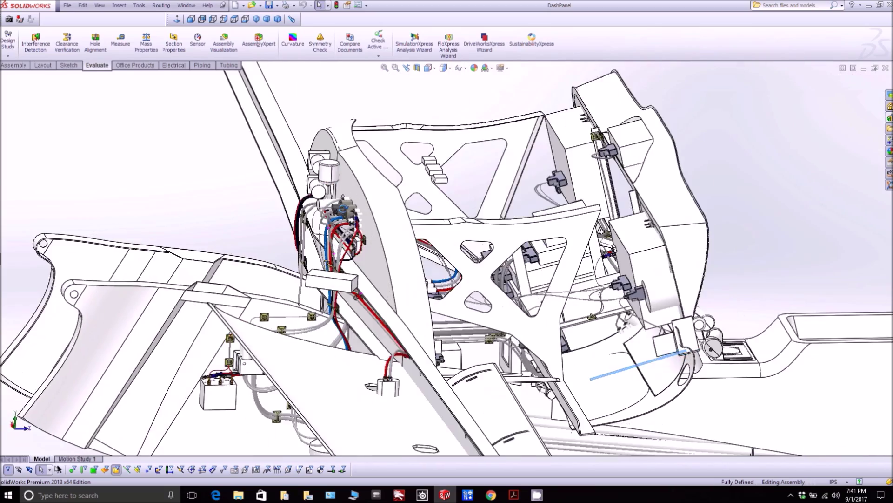
middle_drag(343, 209, 371, 238)
scroll(371, 238, up, 2)
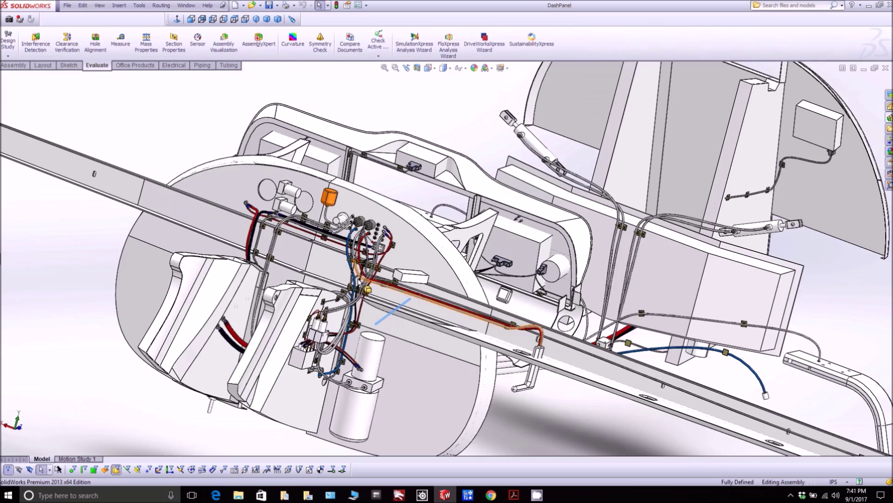
scroll(423, 223, down, 8)
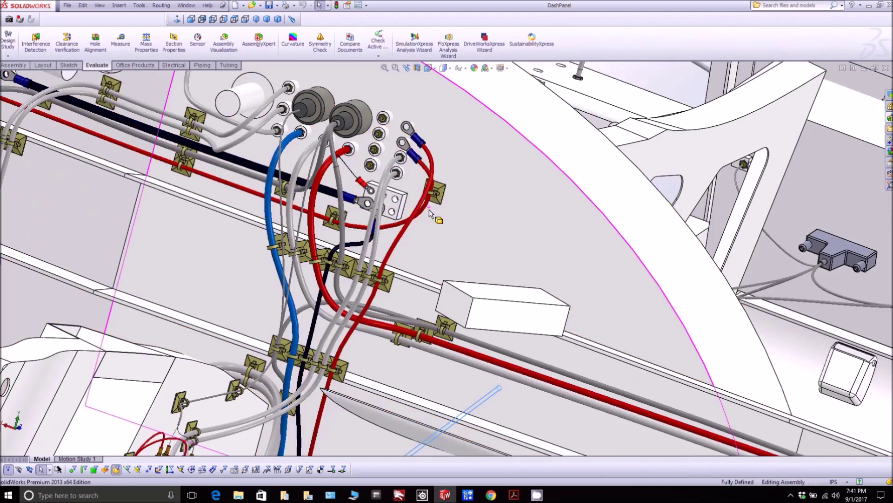
middle_drag(429, 210, 482, 222)
scroll(482, 222, up, 4)
scroll(280, 326, down, 1)
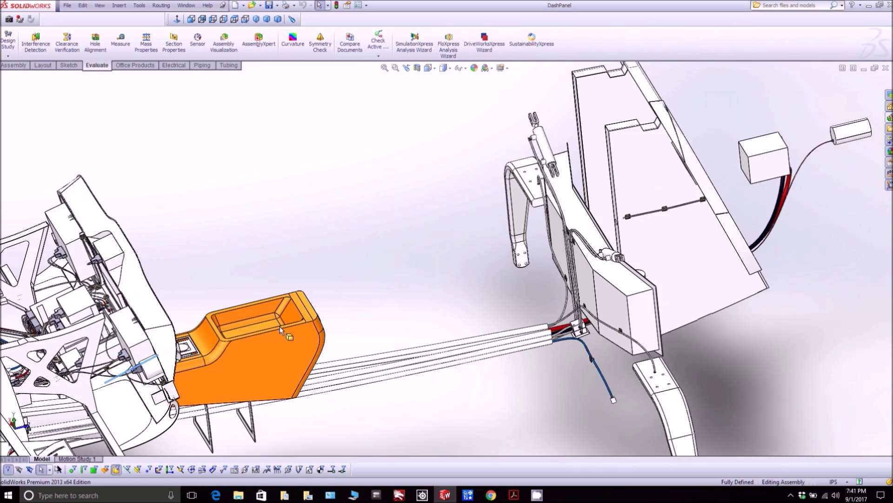
Select the round switch in the lower corner of the console tray's end wall and examine its location
scroll(280, 326, down, 3)
middle_drag(262, 329, 233, 419)
scroll(297, 278, down, 5)
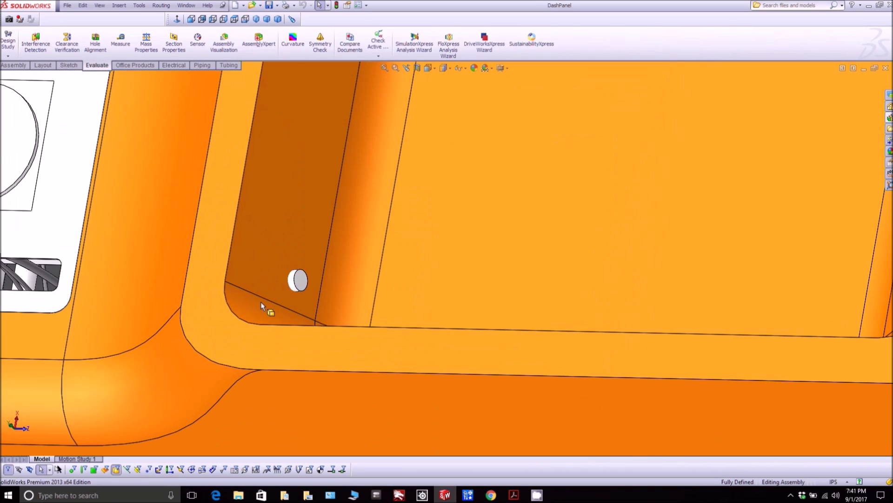
click(299, 280)
scroll(303, 285, up, 6)
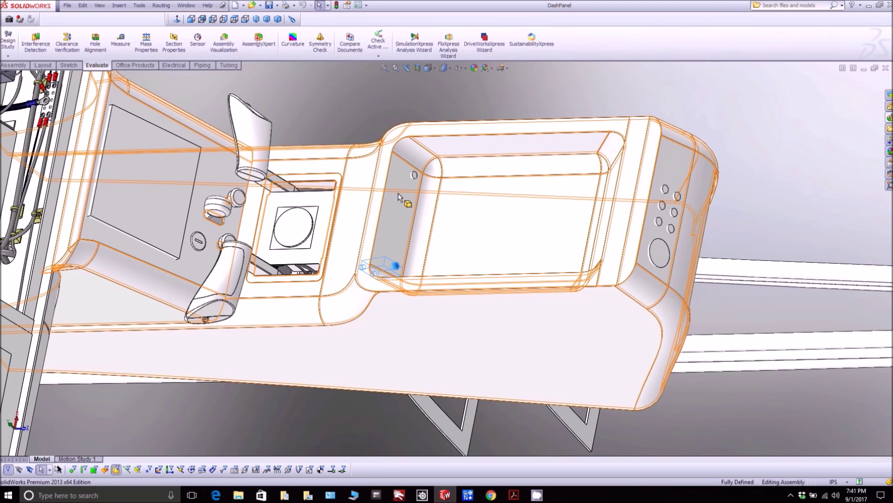
Select the CabinPressureDumpSwitch in the console tray's end wall and examine its position relative to the other switch
scroll(399, 196, down, 5)
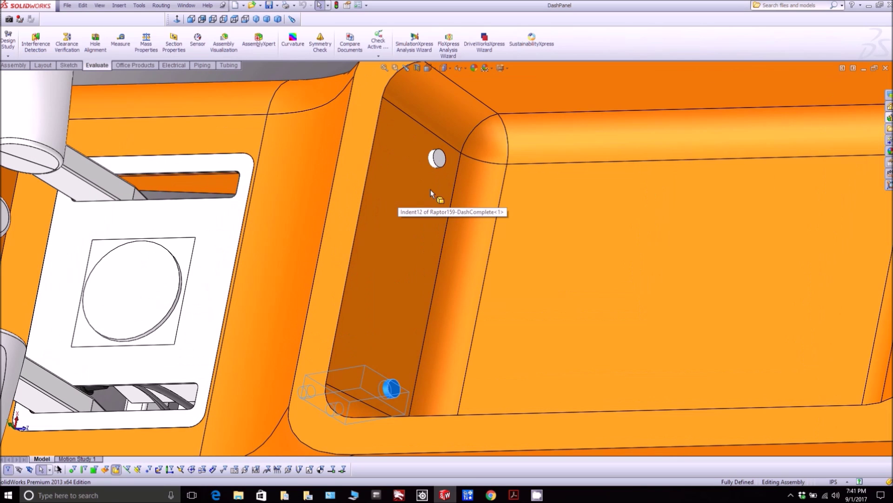
click(441, 159)
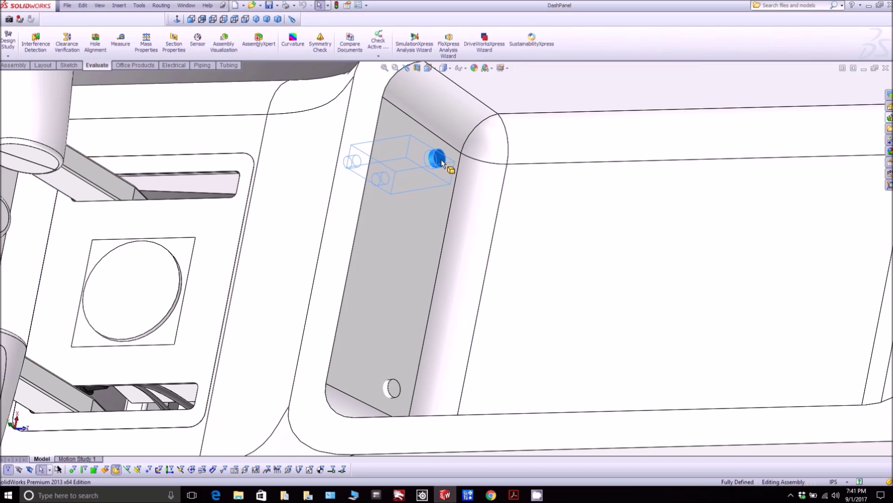
scroll(441, 159, up, 4)
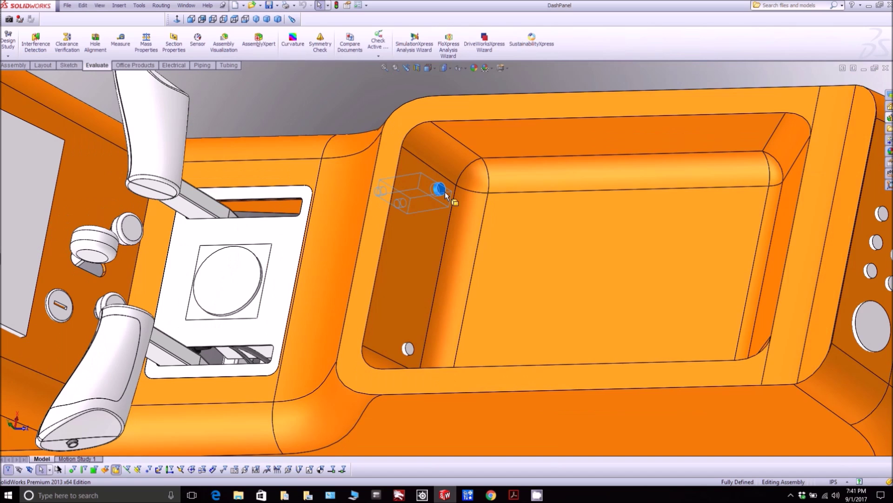
scroll(445, 240, up, 5)
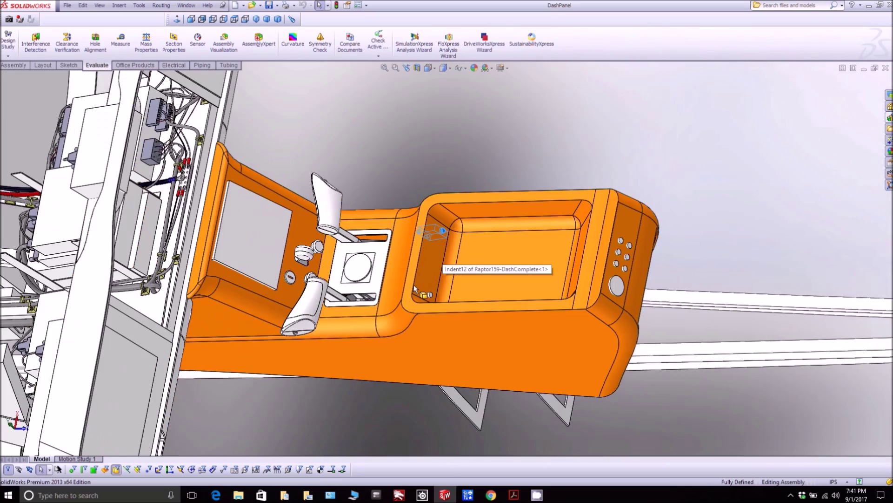
Select the two ring terminals on the red cables at the bulkhead and examine them among the surrounding feed-throughs
middle_drag(413, 284, 494, 196)
scroll(448, 223, up, 5)
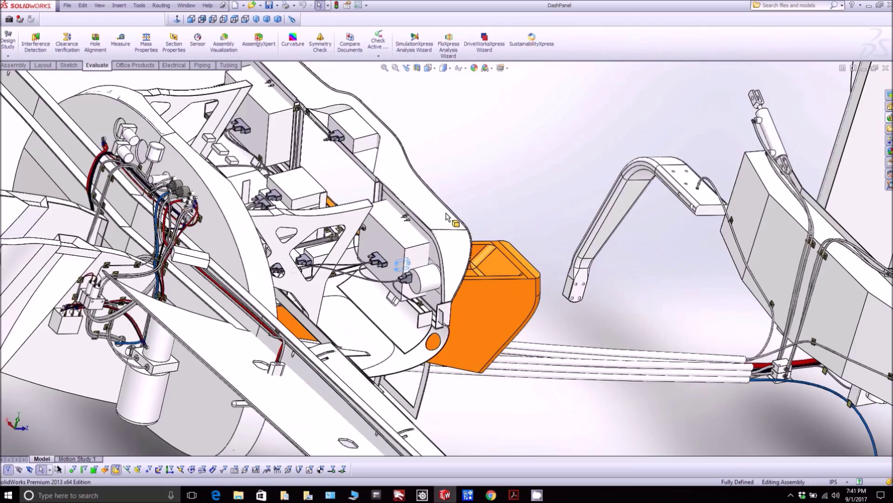
scroll(295, 241, down, 10)
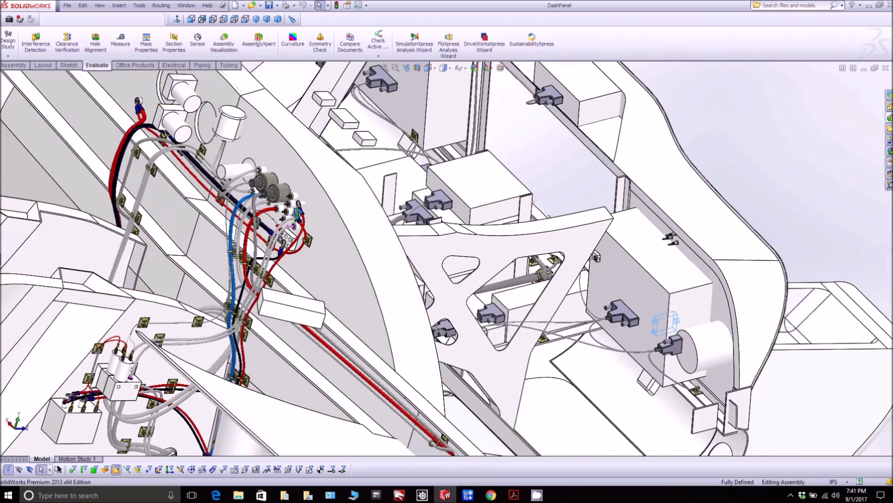
scroll(328, 224, down, 10)
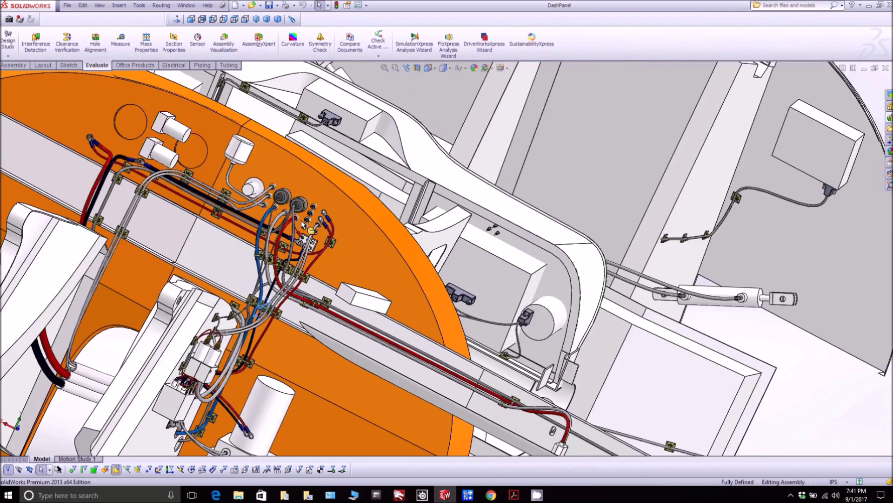
scroll(390, 236, down, 2)
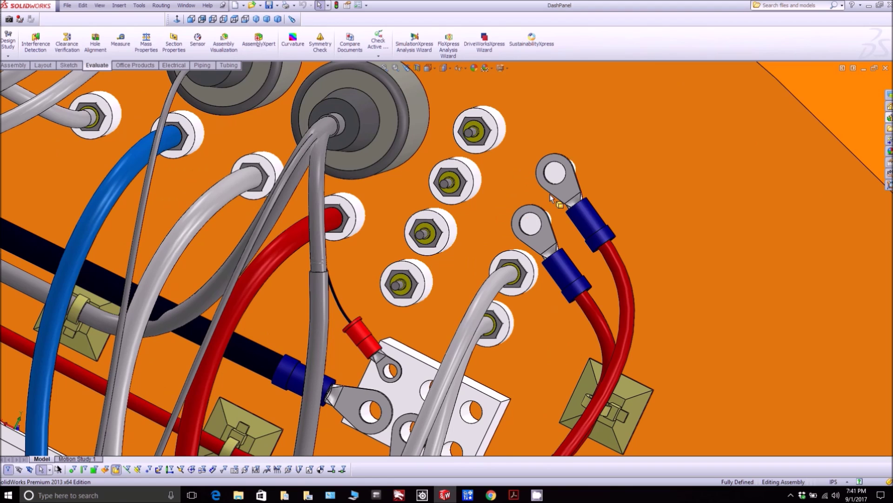
click(565, 187)
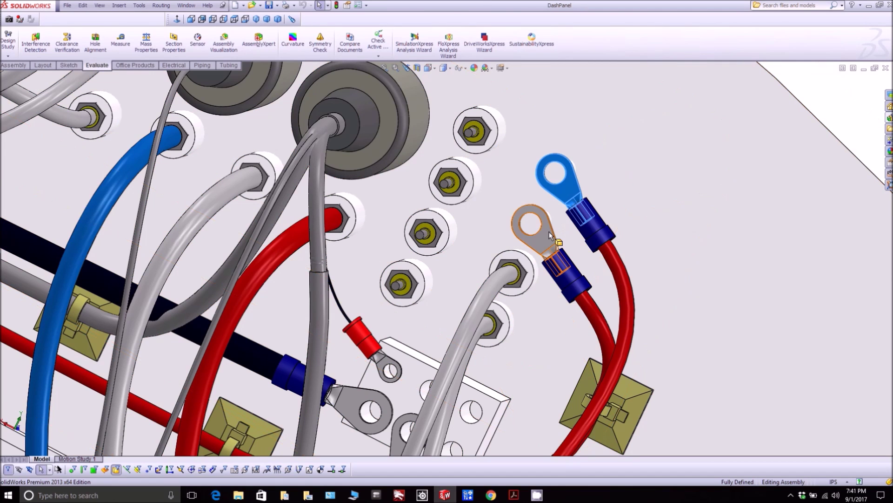
scroll(552, 252, up, 5)
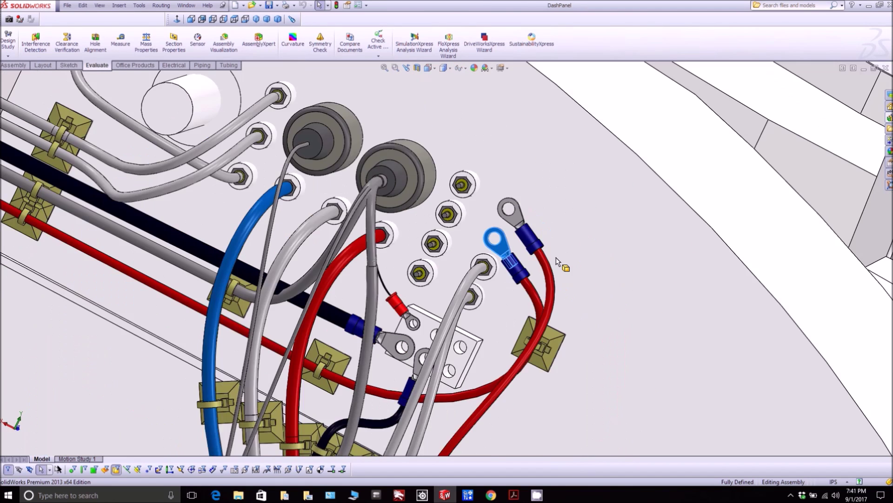
scroll(502, 314, up, 6)
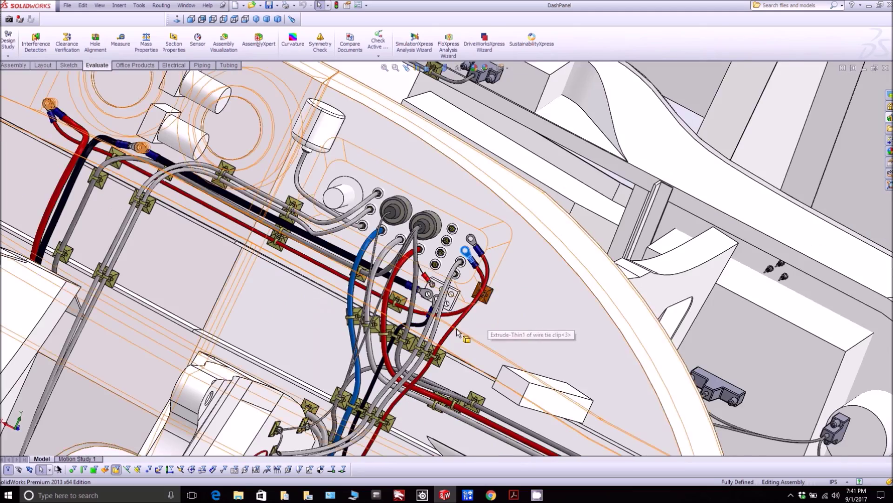
Trace the cables from the round bulkhead down to the terminal box and inspect its ring terminals and spade connectors
scroll(315, 378, down, 6)
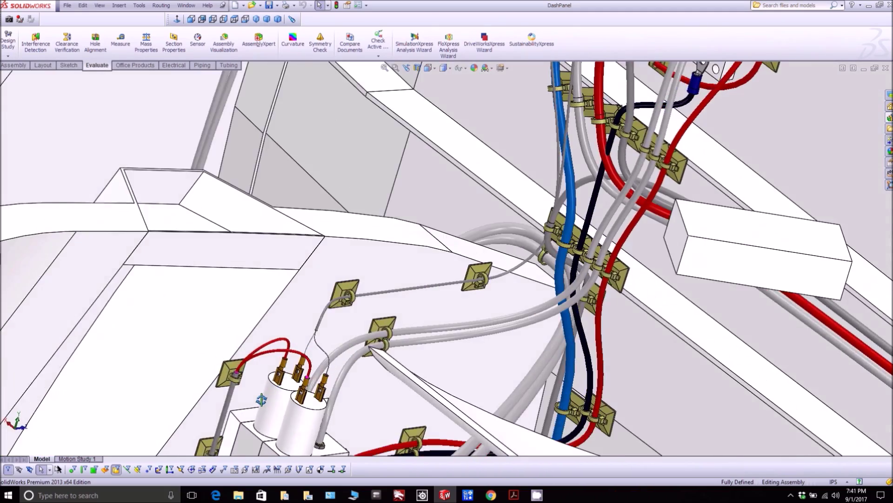
middle_drag(261, 399, 278, 405)
scroll(278, 406, up, 4)
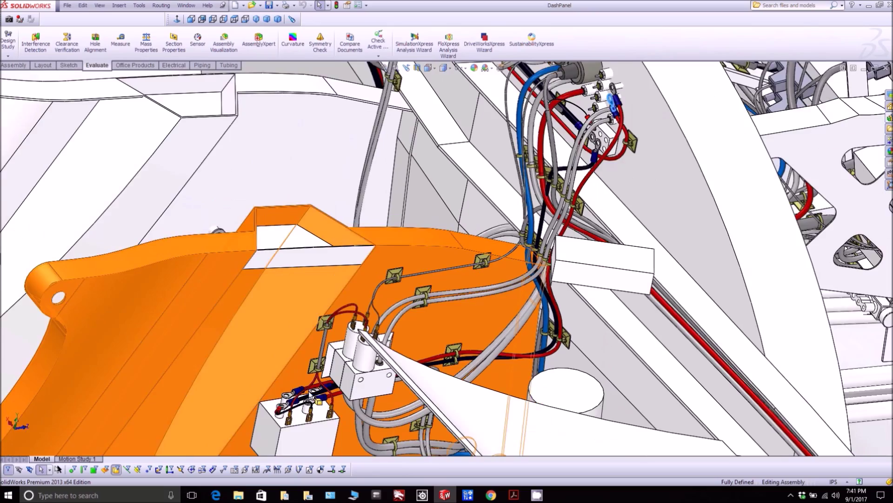
scroll(358, 382, down, 4)
scroll(359, 382, down, 2)
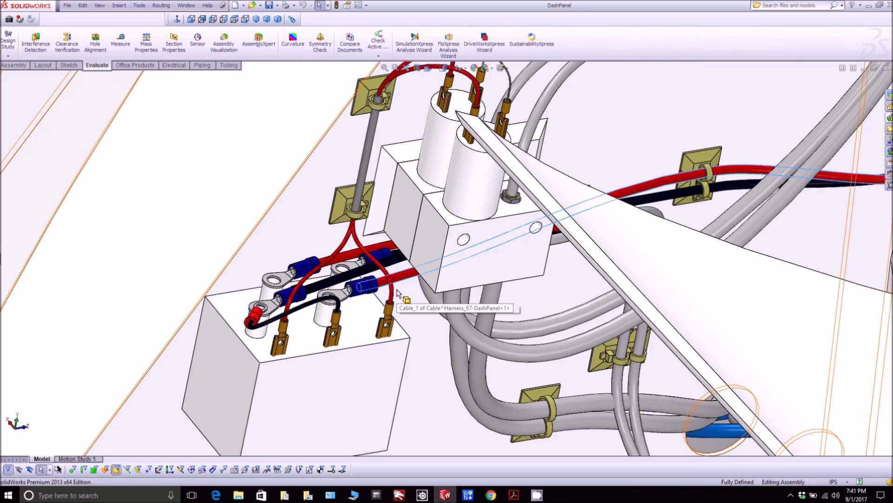
scroll(398, 293, up, 3)
scroll(394, 300, up, 3)
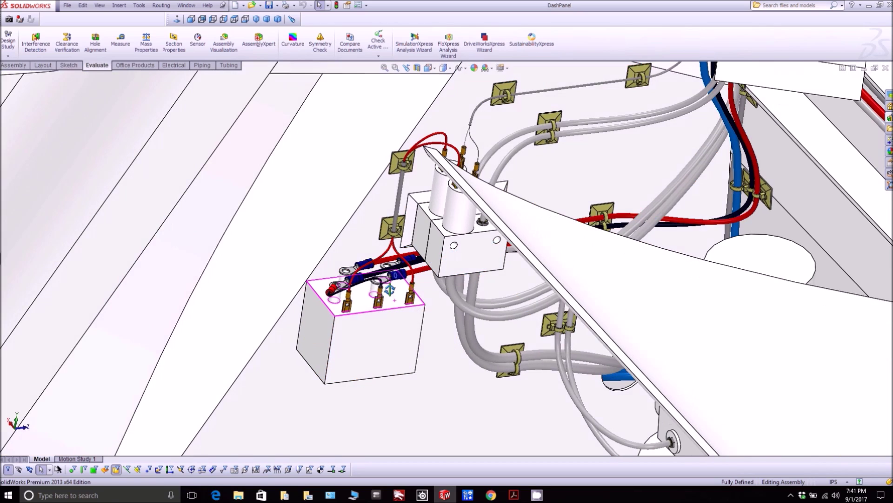
Inspect the twin-cylinder valve block beside the terminal box and the hoses and power cables running around it
scroll(403, 296, up, 2)
scroll(405, 293, down, 3)
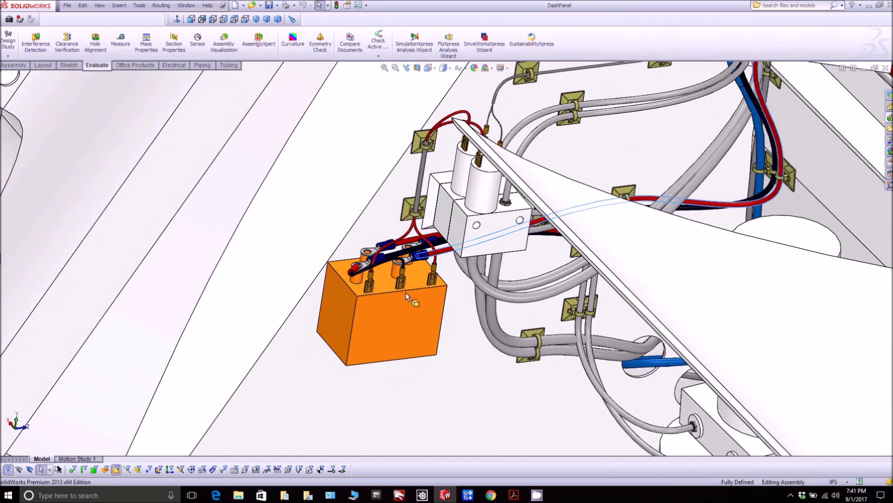
middle_drag(506, 238, 520, 248)
scroll(522, 192, down, 2)
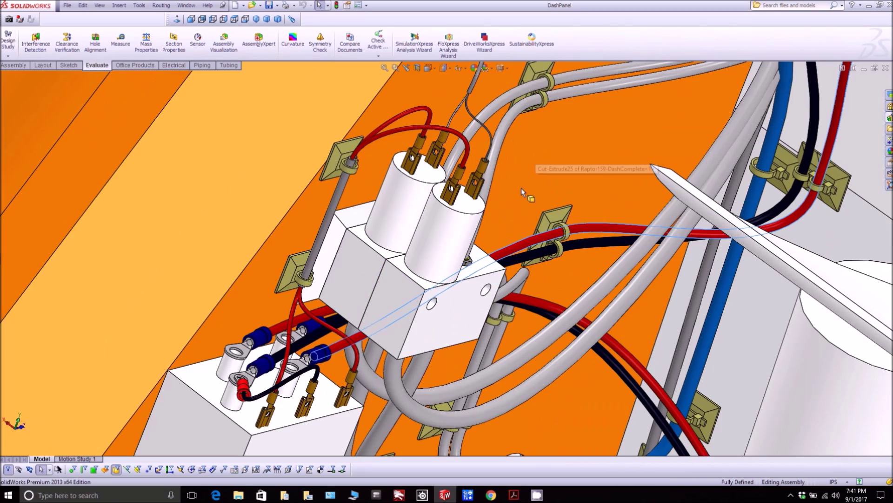
scroll(465, 283, up, 6)
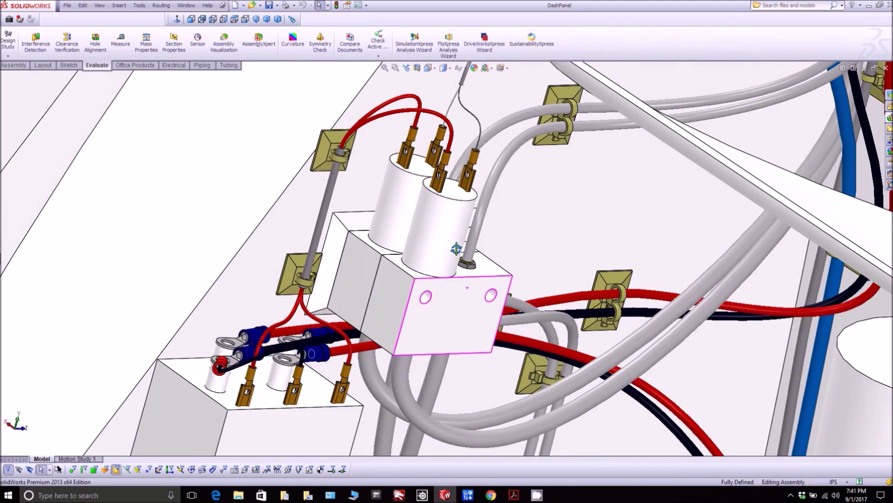
scroll(451, 319, down, 4)
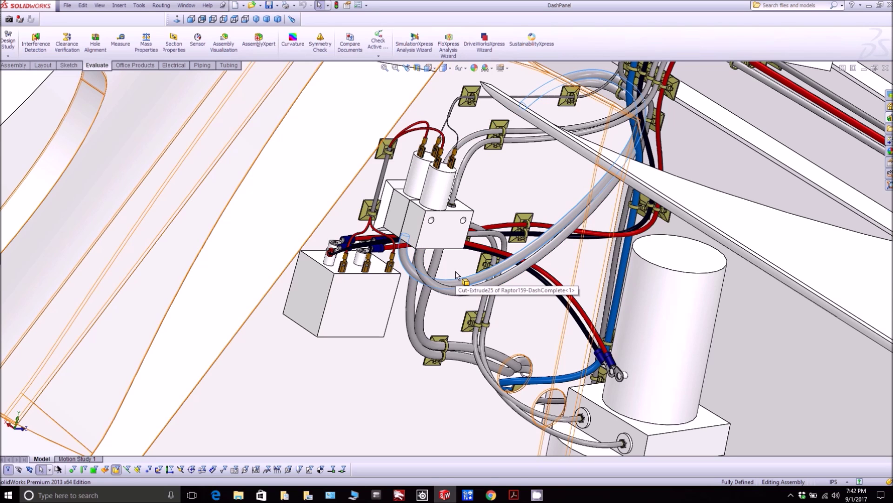
Trace the highlighted hose from the valve block over the panel edge and inspect its connection to the nose hydraulic cylinder
scroll(456, 275, up, 2)
scroll(459, 223, up, 2)
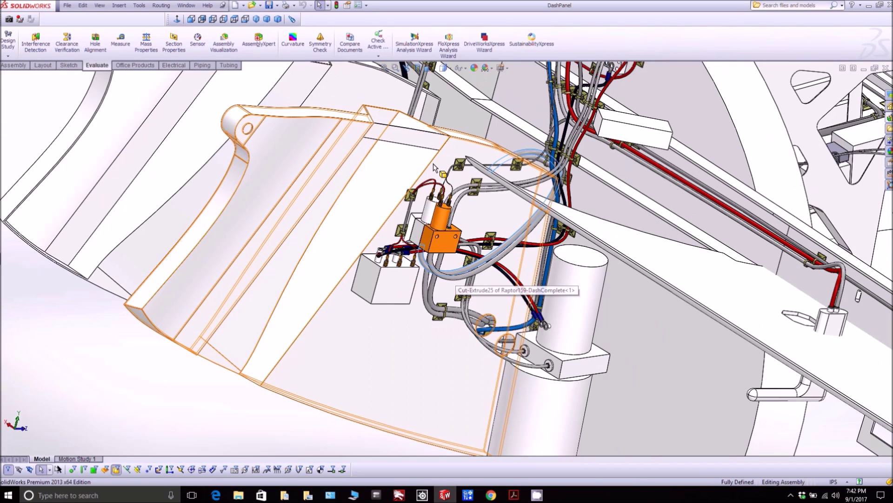
middle_drag(440, 175, 481, 242)
scroll(457, 165, up, 3)
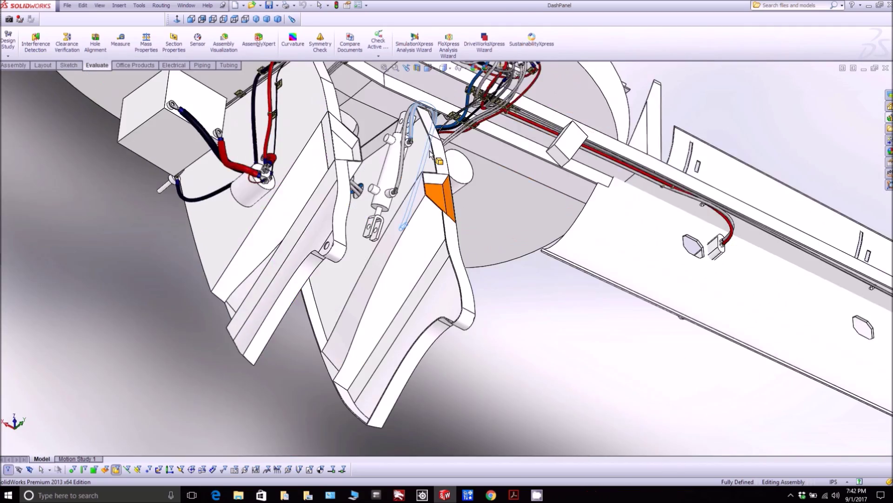
scroll(448, 184, down, 5)
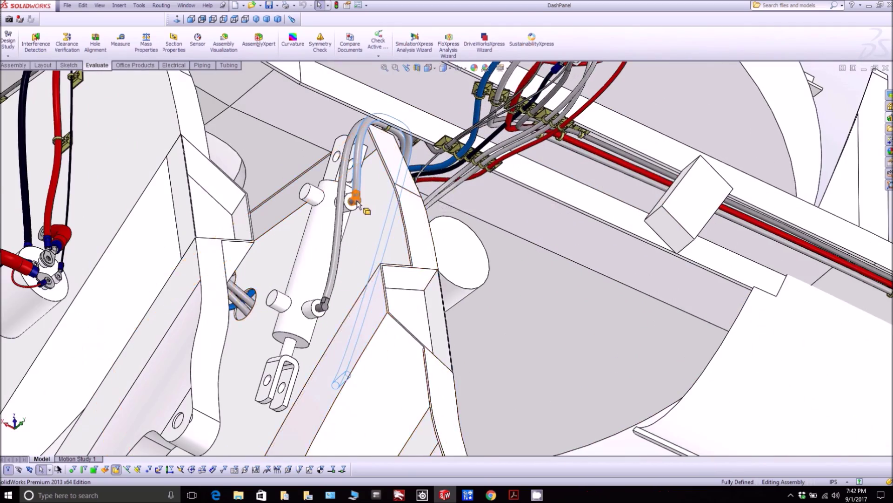
scroll(358, 199, down, 2)
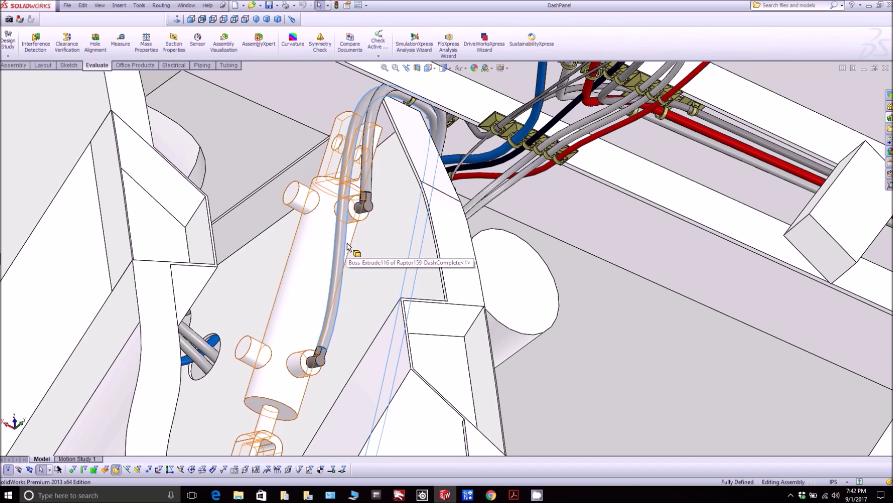
scroll(352, 270, up, 5)
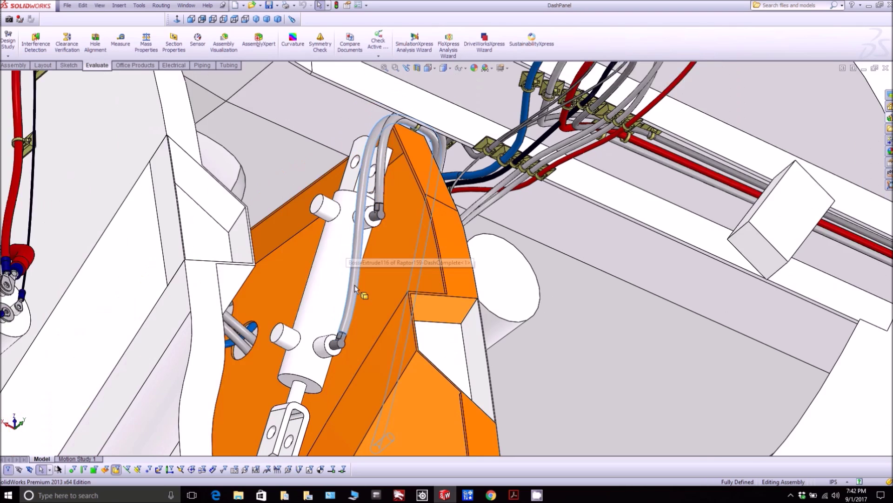
Trace the two hoses from the valve block's underside through the panel hole and inspect them on the far side
middle_drag(368, 292, 291, 173)
scroll(373, 298, up, 4)
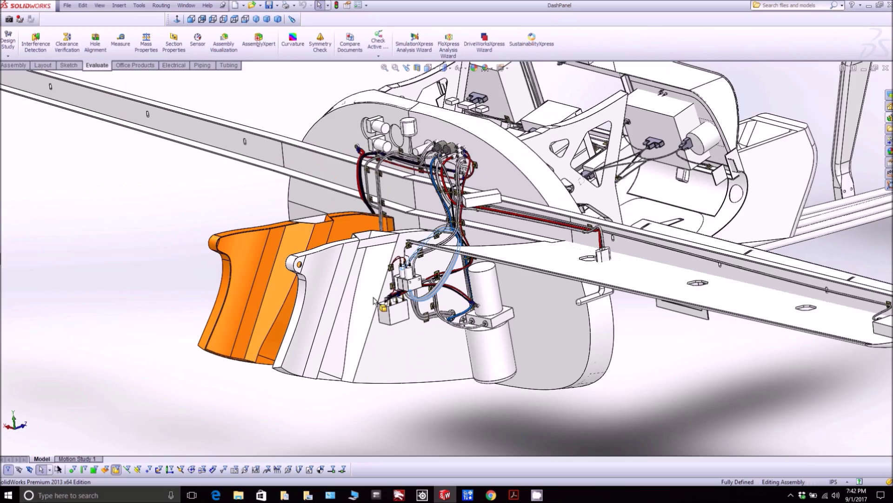
scroll(428, 318, down, 8)
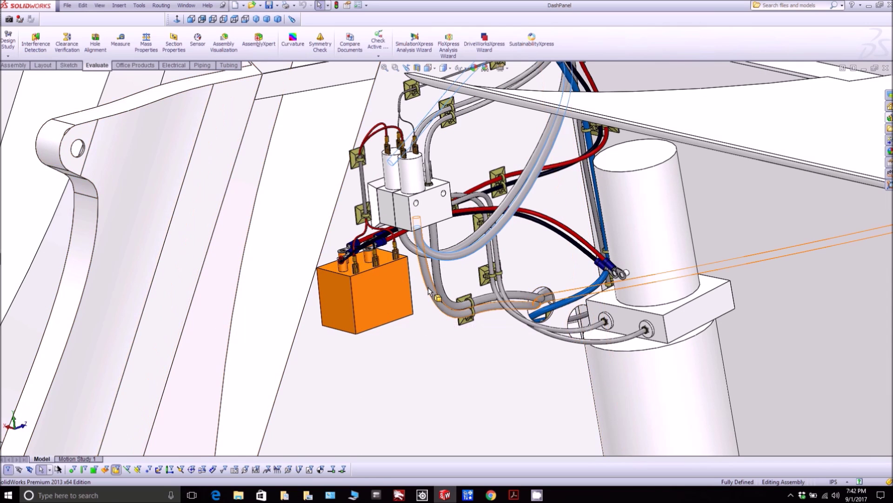
scroll(465, 303, down, 4)
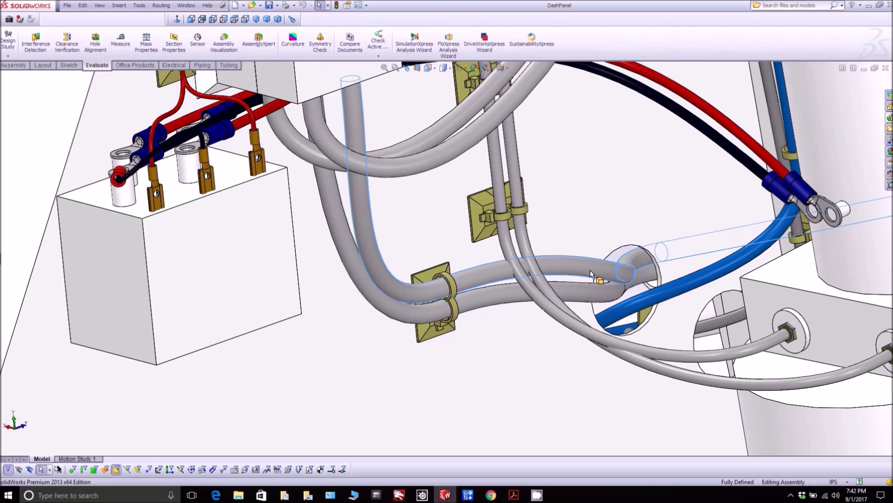
middle_drag(593, 275, 662, 282)
scroll(445, 269, up, 1)
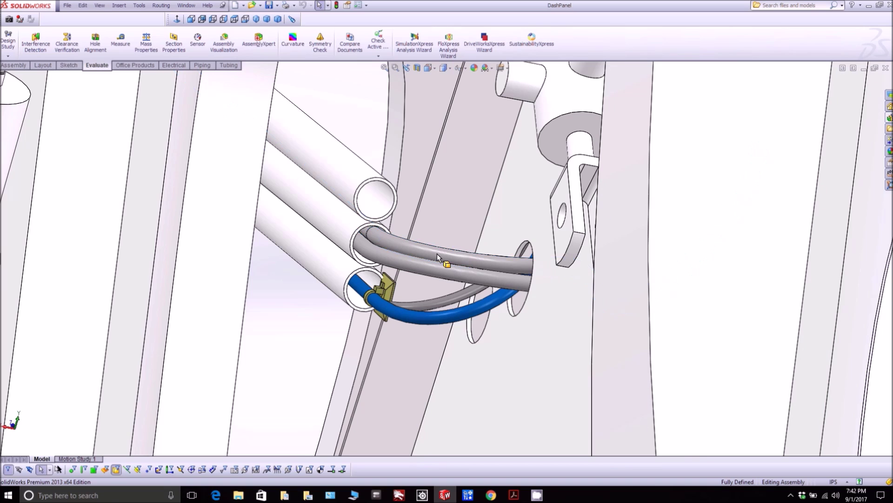
Select the lower grey hose entering the middle conduit tube and trace its run to the far end of the conduits
click(408, 263)
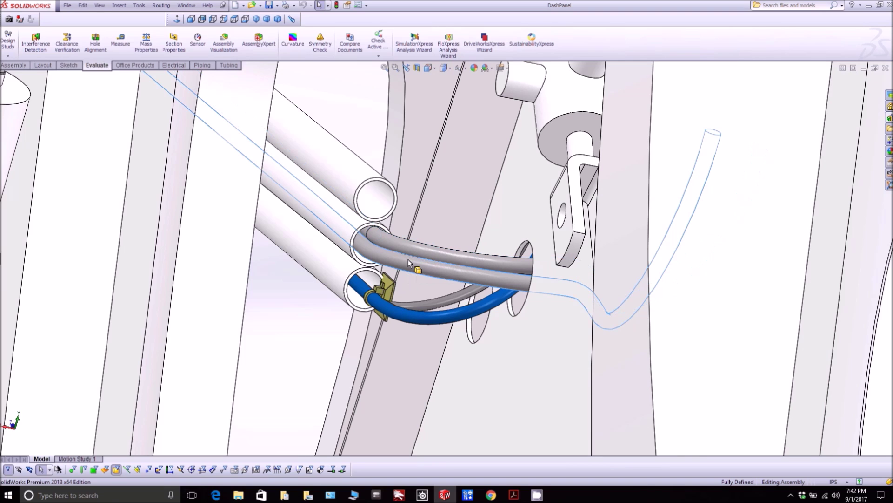
scroll(408, 262, up, 5)
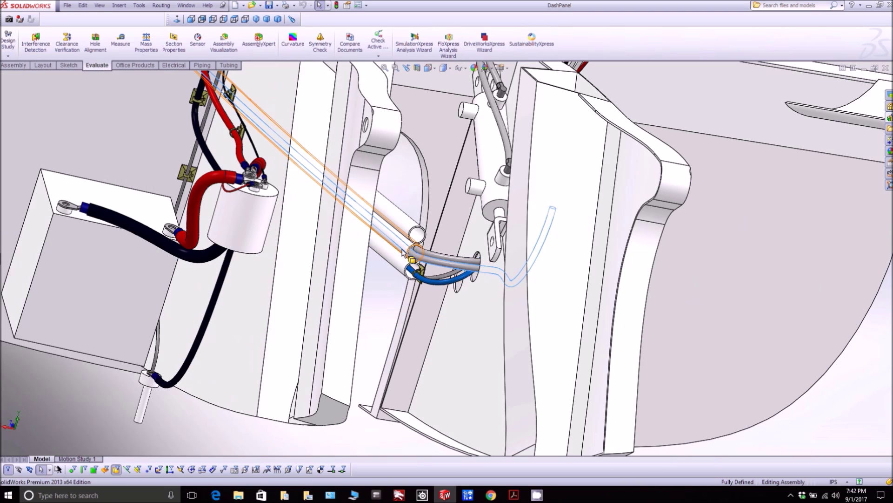
middle_drag(402, 252, 370, 187)
scroll(418, 235, up, 5)
scroll(489, 318, down, 1)
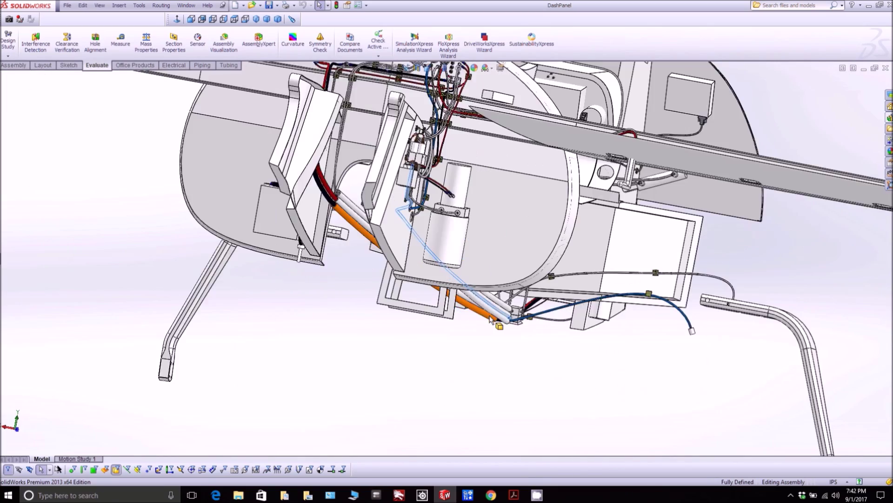
Select the lower and upper stacked manifold blocks at the conduit ends in turn and examine their hose fittings
scroll(490, 318, down, 10)
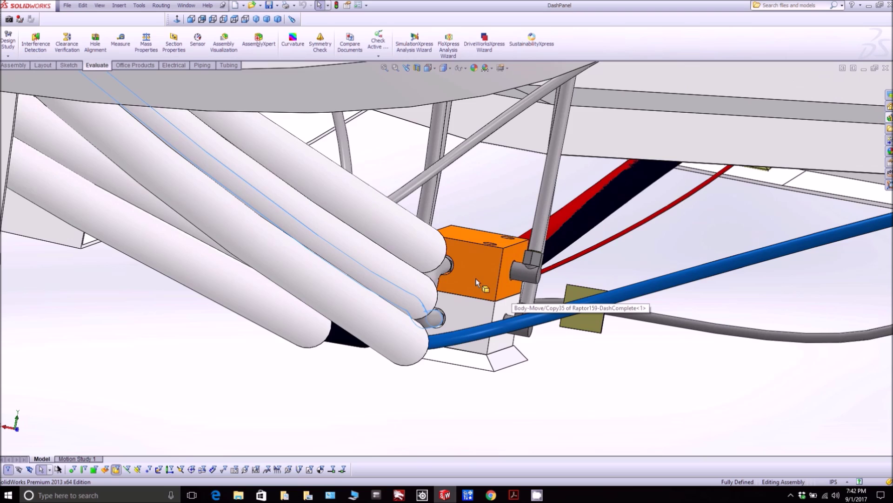
mouse_move(476, 277)
middle_down()
mouse_move(458, 265)
mouse_move(441, 280)
mouse_move(483, 289)
middle_up()
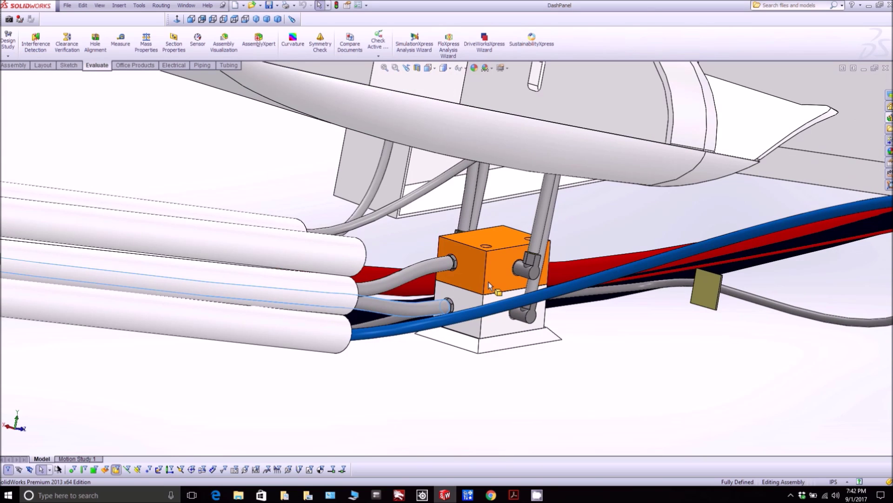
scroll(490, 285, down, 4)
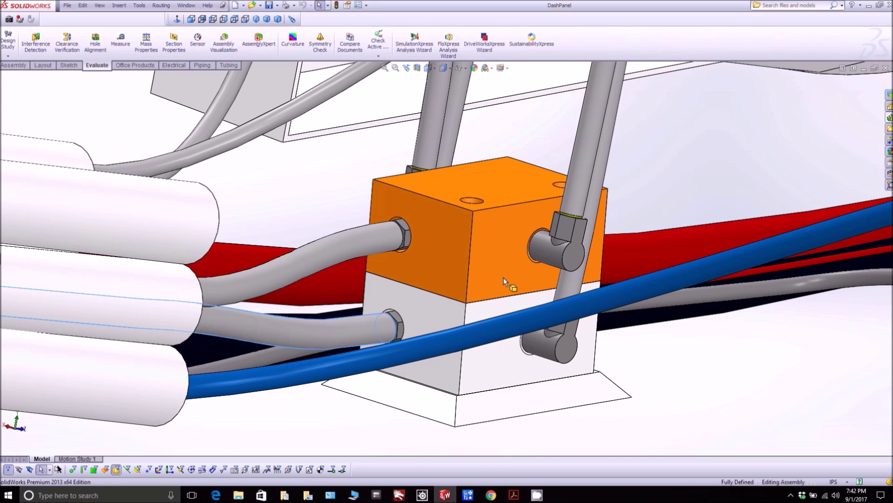
click(448, 319)
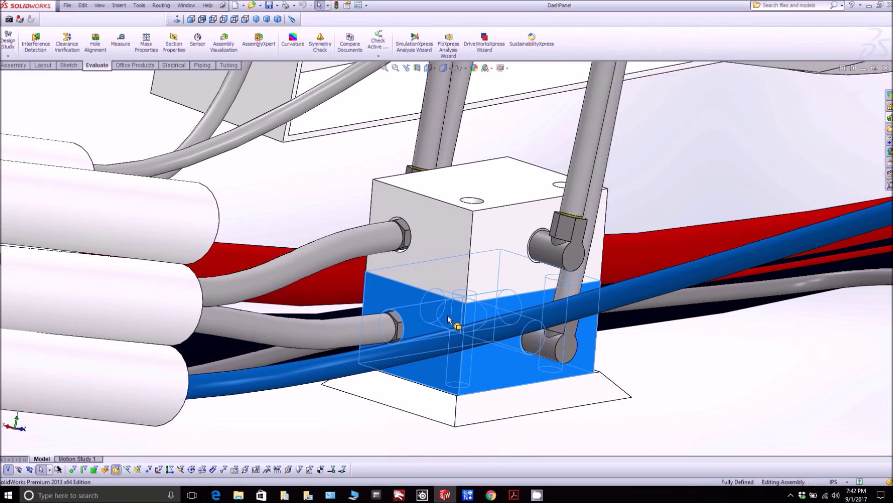
click(447, 252)
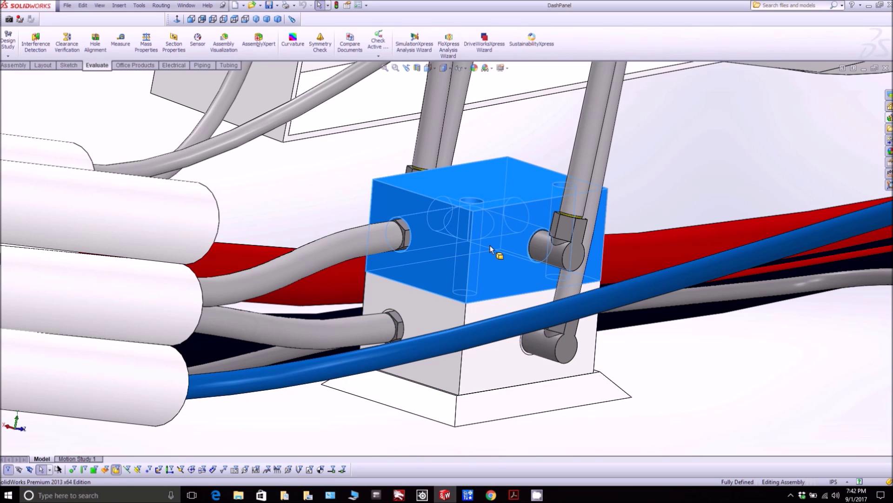
Select the hose rising from the upper manifold block's elbow fitting and trace it over the fairing to its hydraulic cylinder
scroll(492, 251, up, 3)
mouse_move(485, 247)
middle_down()
mouse_move(467, 225)
mouse_move(482, 242)
middle_up()
scroll(482, 241, up, 5)
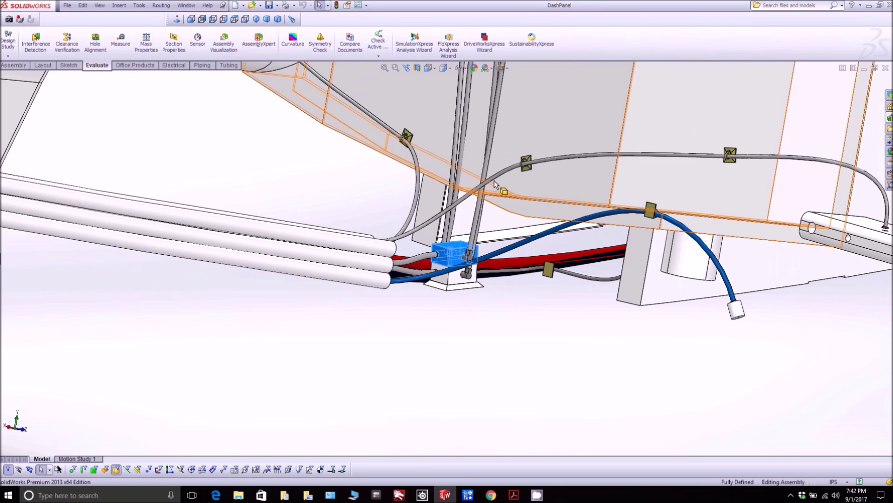
scroll(478, 236, down, 5)
scroll(477, 236, down, 2)
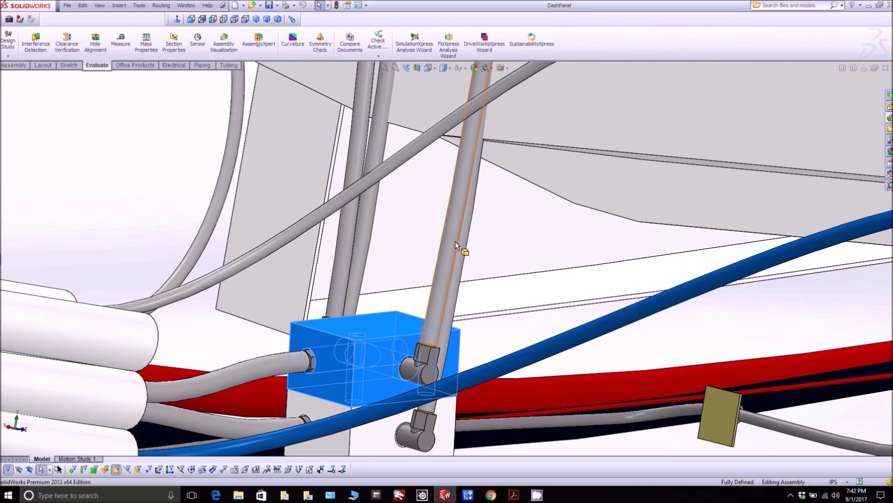
click(451, 241)
scroll(450, 233, up, 5)
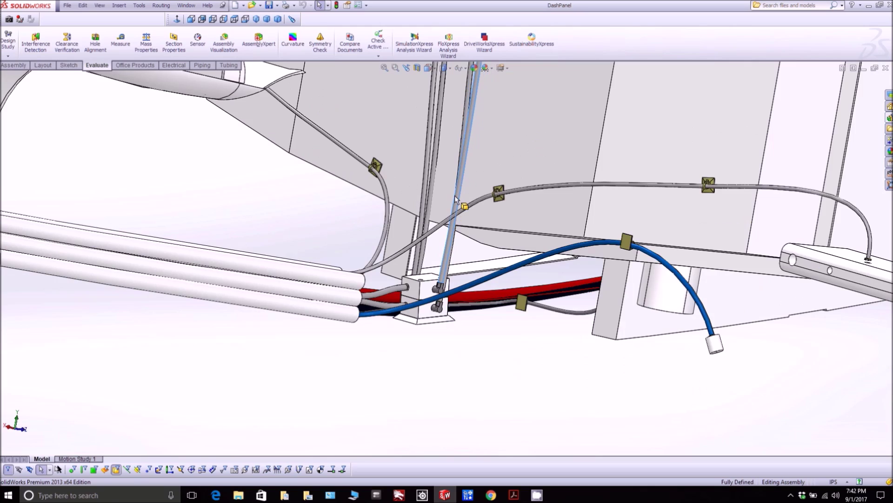
scroll(457, 168, up, 2)
scroll(568, 207, down, 6)
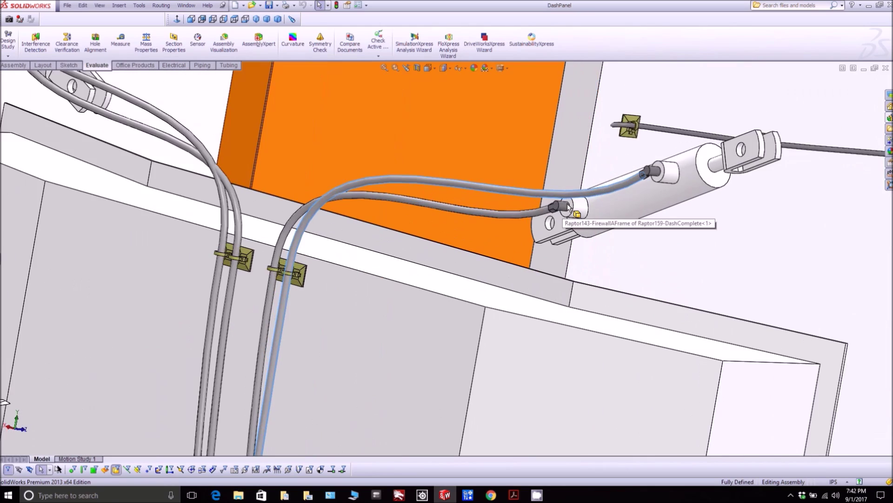
Inspect the hose fittings on that cylinder and select the second hose to examine its route back to the manifold
middle_drag(569, 207, 610, 295)
scroll(605, 279, up, 3)
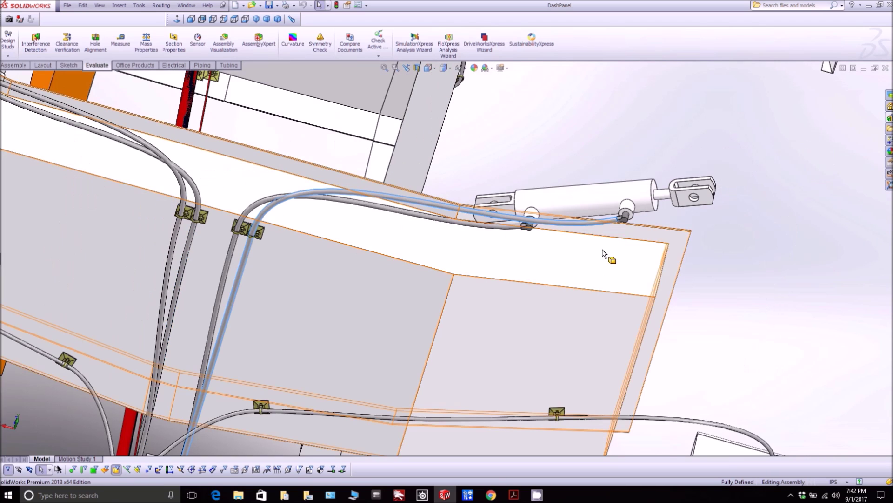
scroll(598, 239, down, 3)
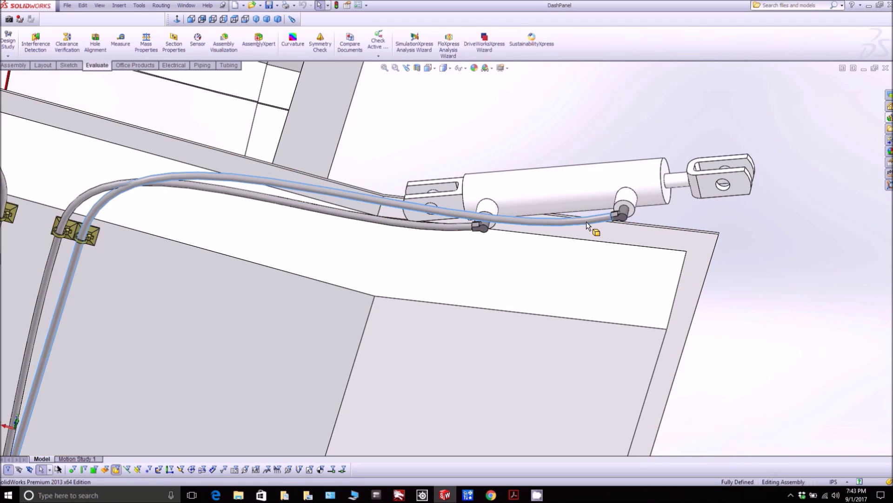
click(449, 228)
scroll(445, 228, up, 6)
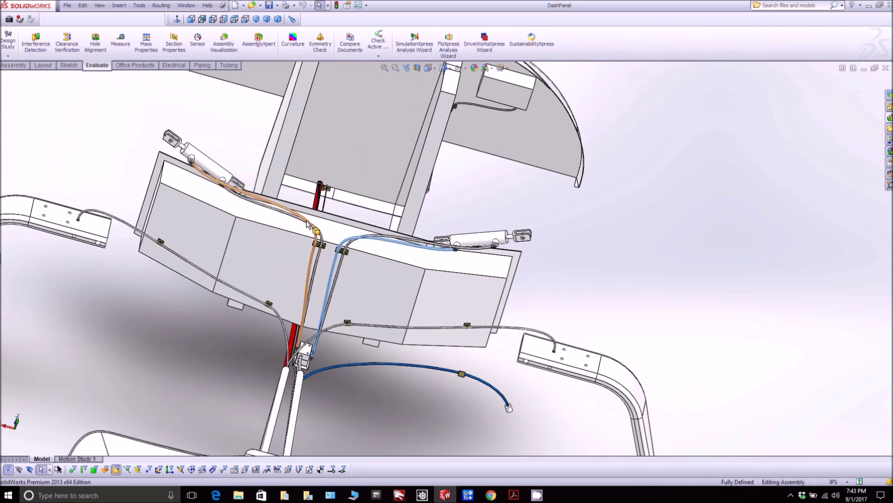
Inspect the hydraulic cylinder on the opposite side of the fairing and its two hose connections
scroll(291, 211, down, 5)
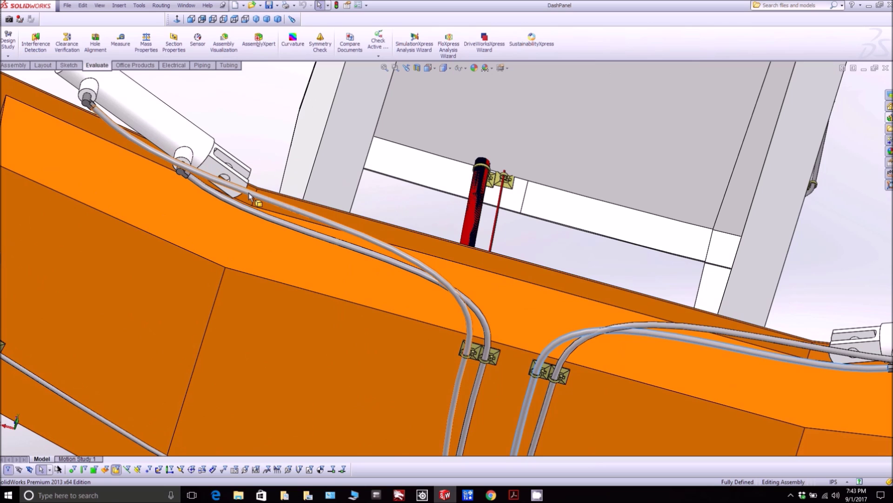
scroll(252, 198, up, 4)
scroll(339, 193, down, 6)
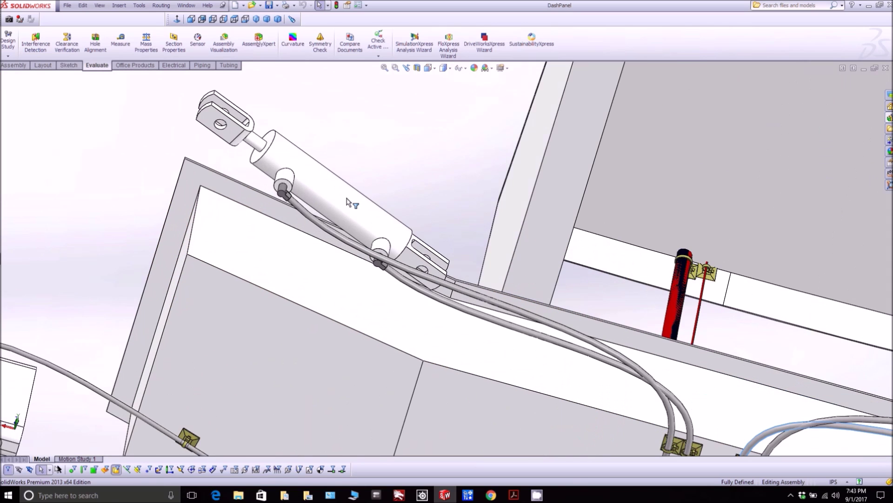
middle_drag(340, 193, 386, 224)
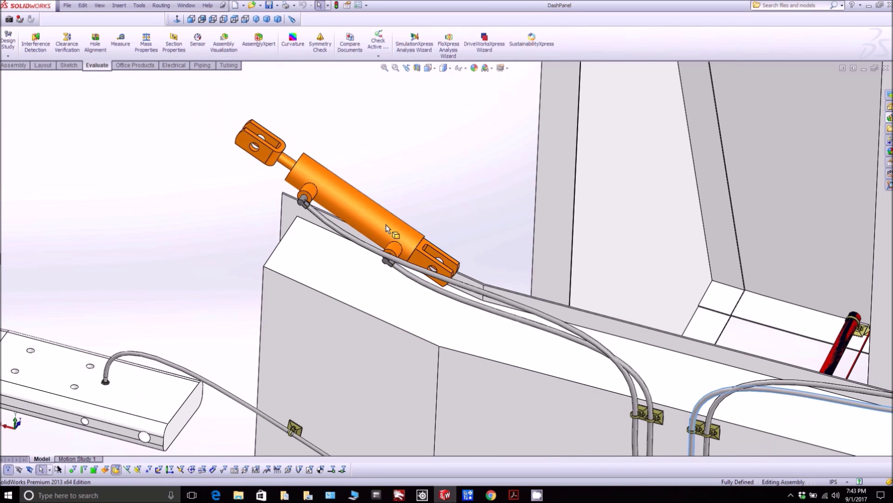
Select the hose at the cylinder's port nearest the fairing clevis and trace its route over the fairing to the manifold blocks
click(372, 253)
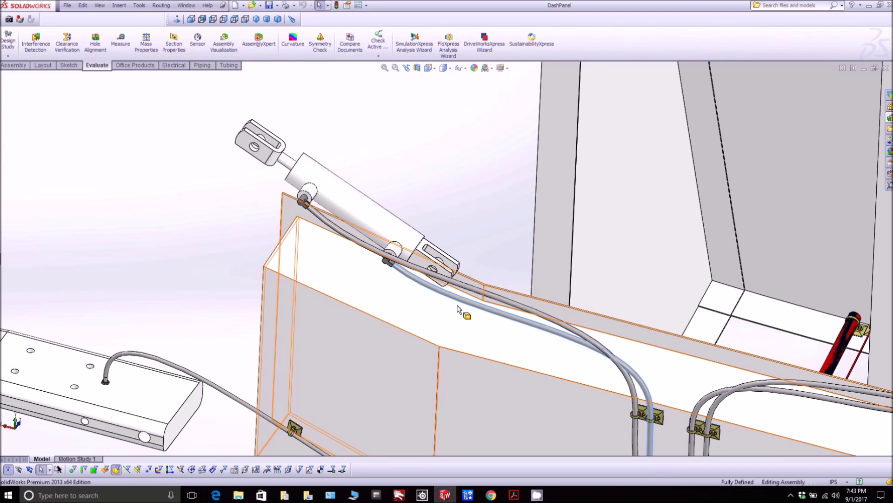
key(f)
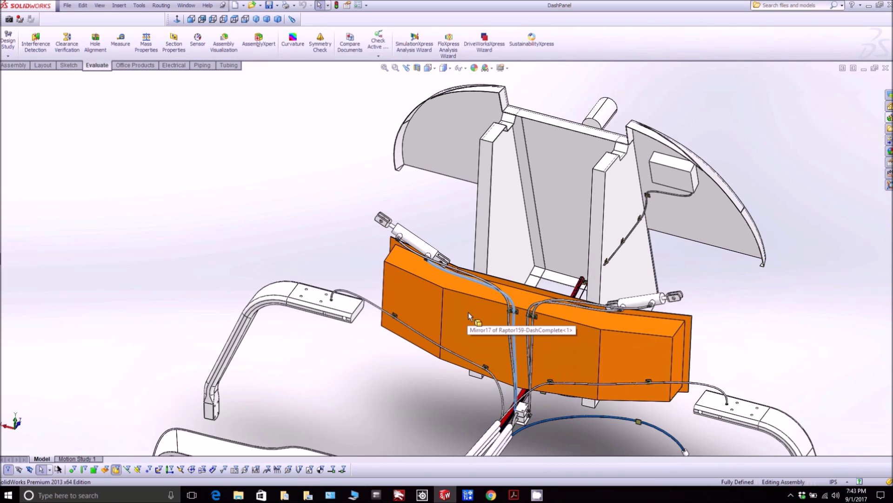
scroll(465, 319, down, 4)
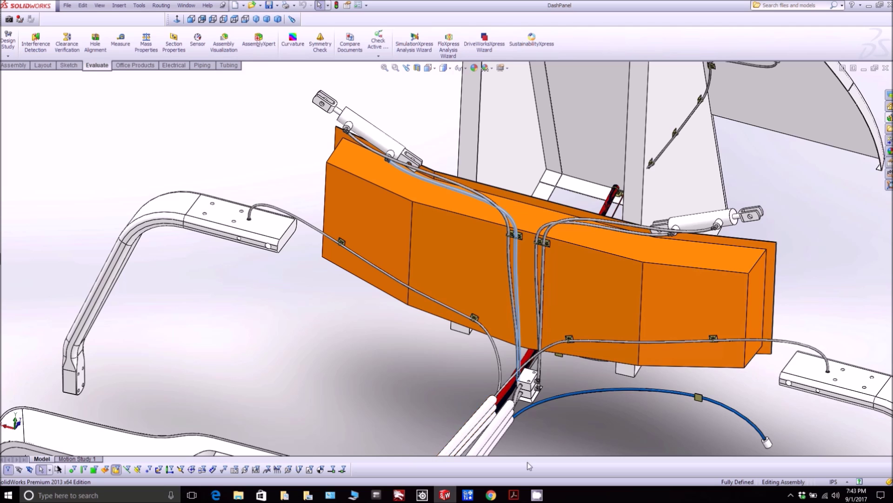
scroll(319, 254, down, 5)
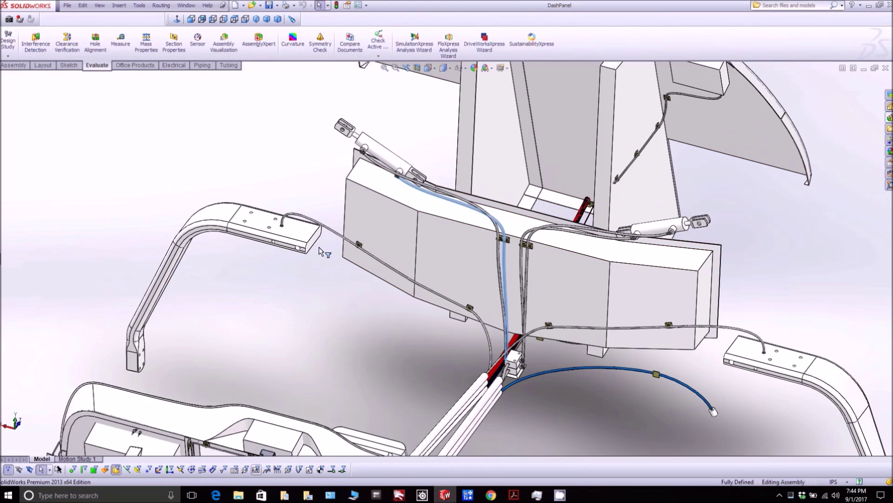
Select the hose entering the top of the landing gear leg and examine its fitting and the leg's mounting end
scroll(329, 198, down, 4)
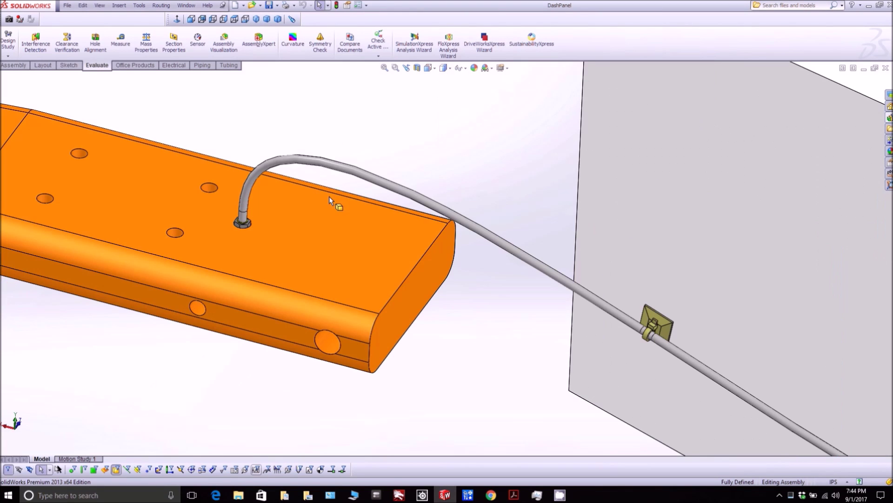
click(339, 167)
scroll(339, 177, up, 3)
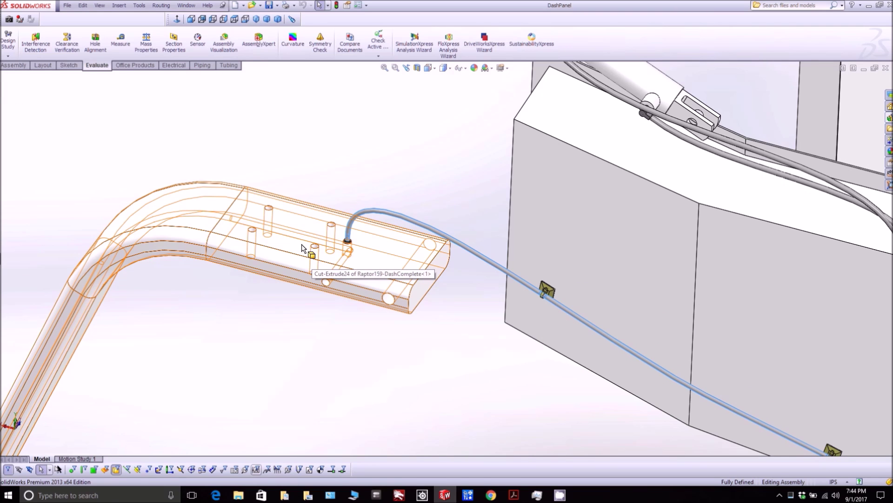
scroll(302, 249, down, 3)
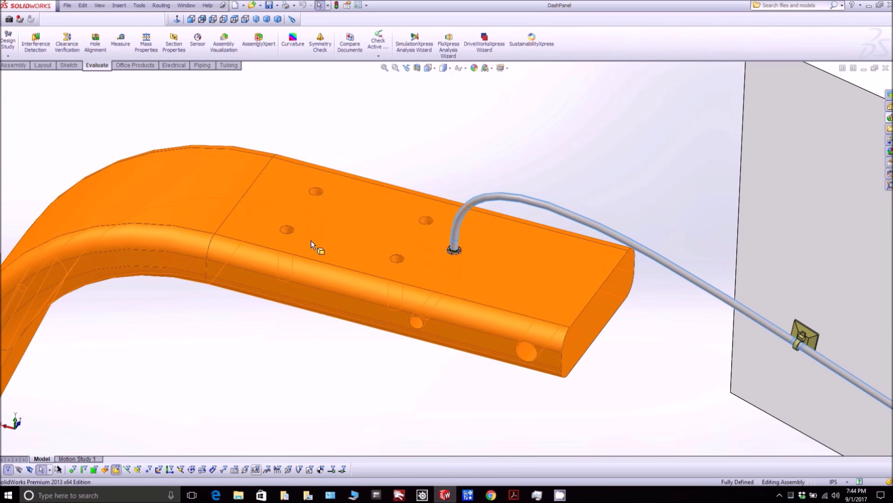
scroll(314, 235, up, 5)
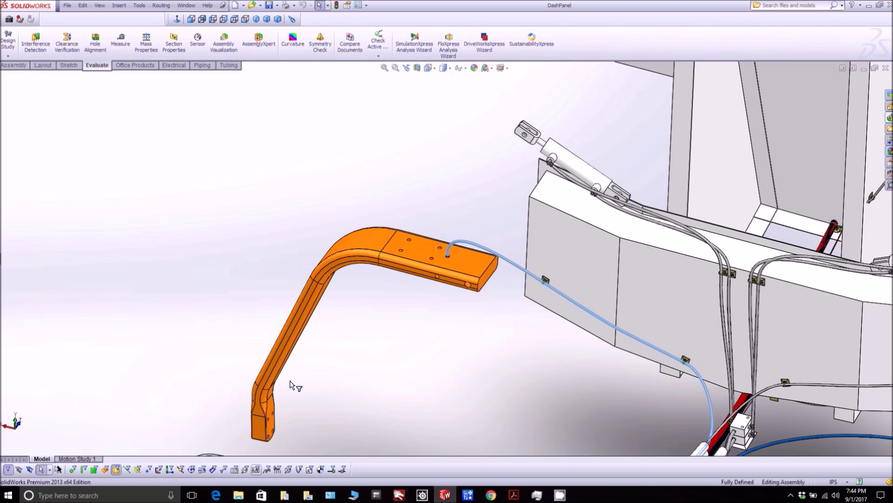
Inspect the lower end of the gear leg, including its side mounting holes and the port in its underside
scroll(279, 425, down, 5)
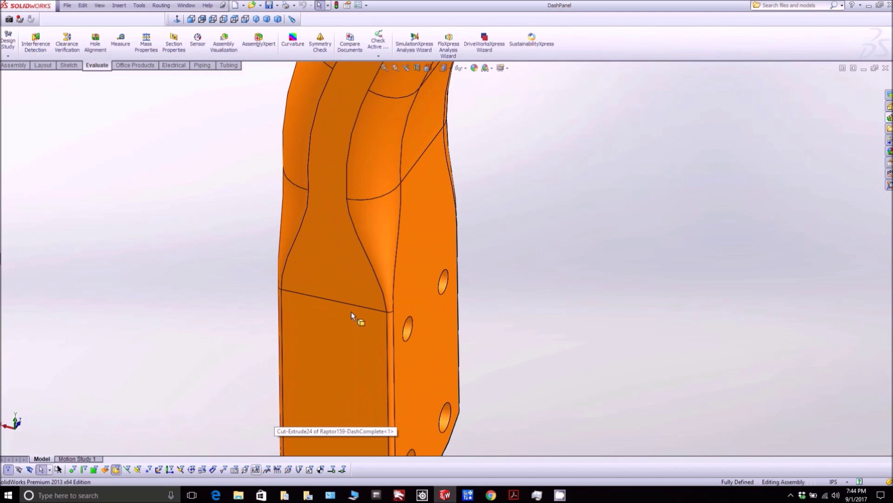
middle_drag(351, 312, 385, 225)
scroll(385, 246, up, 5)
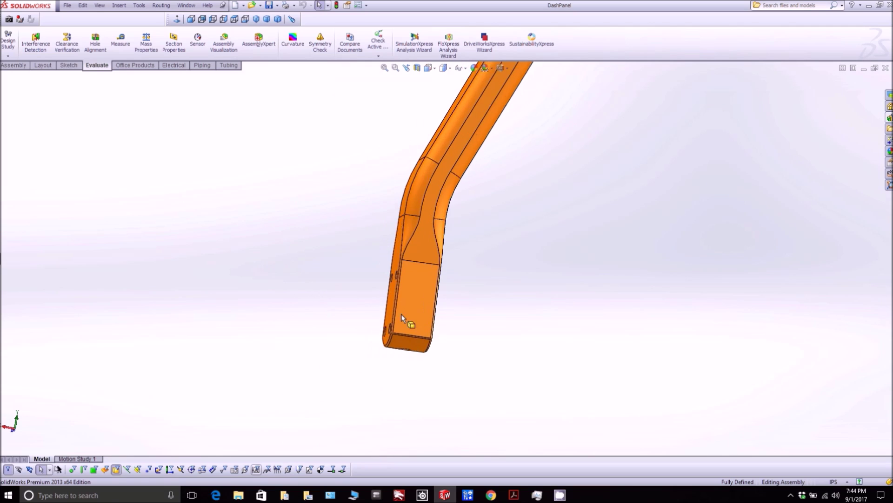
scroll(402, 314, down, 4)
middle_drag(401, 315, 431, 269)
scroll(432, 269, up, 3)
scroll(442, 331, down, 4)
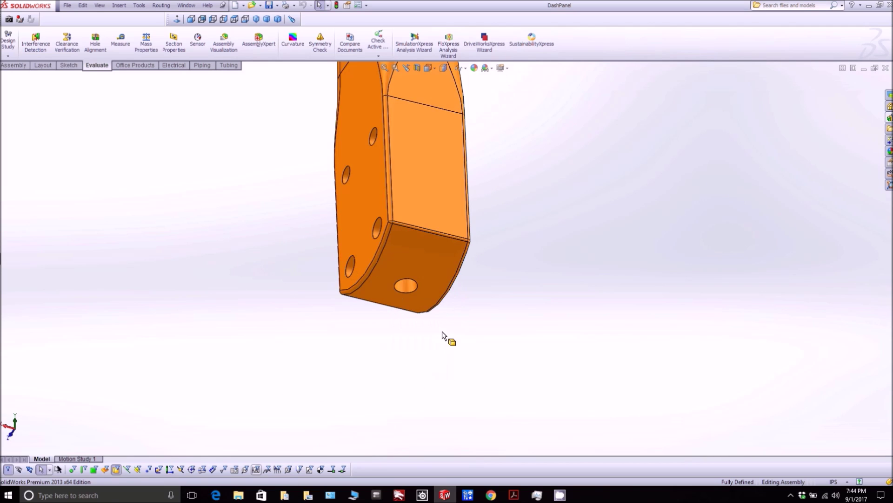
scroll(433, 307, down, 3)
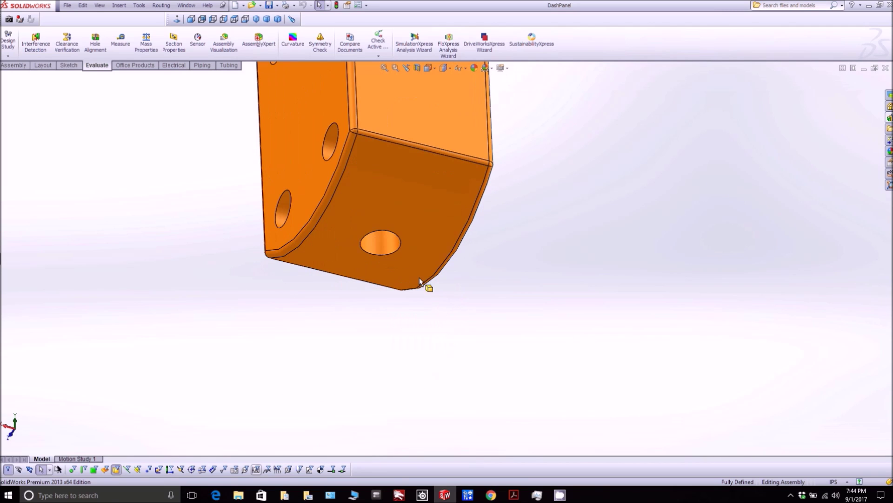
Select the gear leg and examine its internal bores from the underside port up to the hose fitting
scroll(383, 245, down, 3)
click(389, 239)
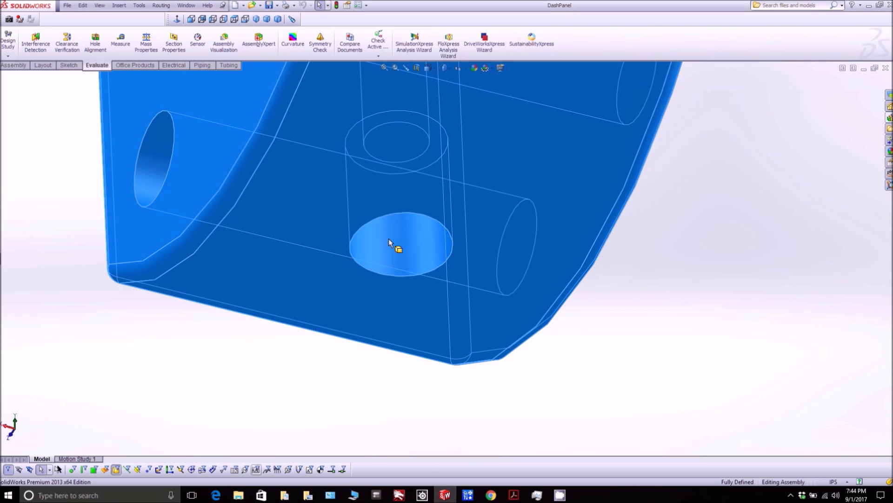
scroll(394, 240, up, 2)
scroll(401, 236, up, 3)
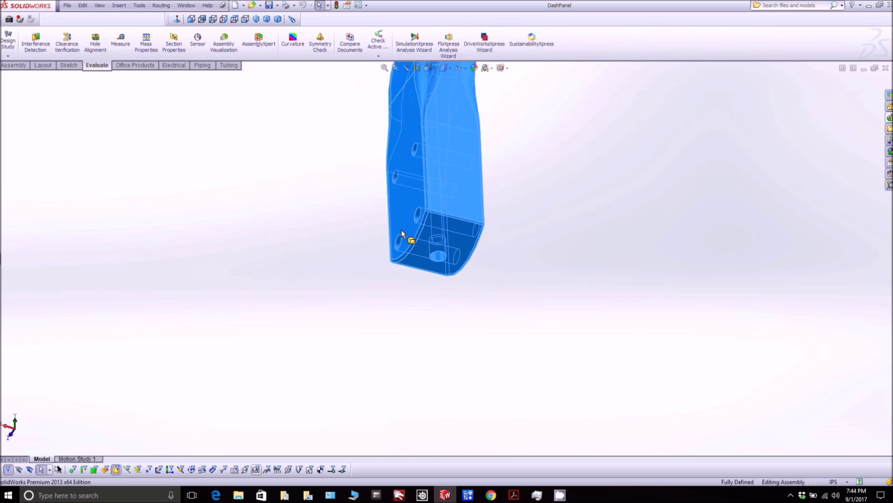
scroll(424, 187, up, 4)
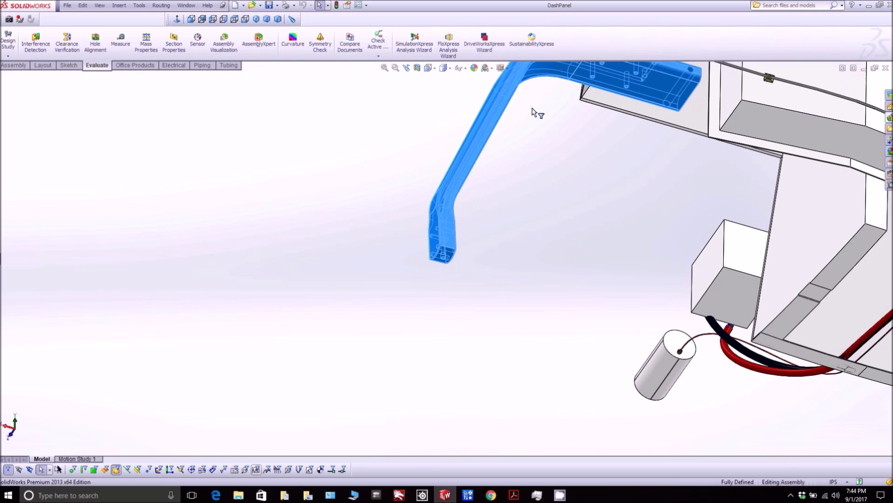
scroll(532, 112, up, 2)
scroll(540, 184, down, 4)
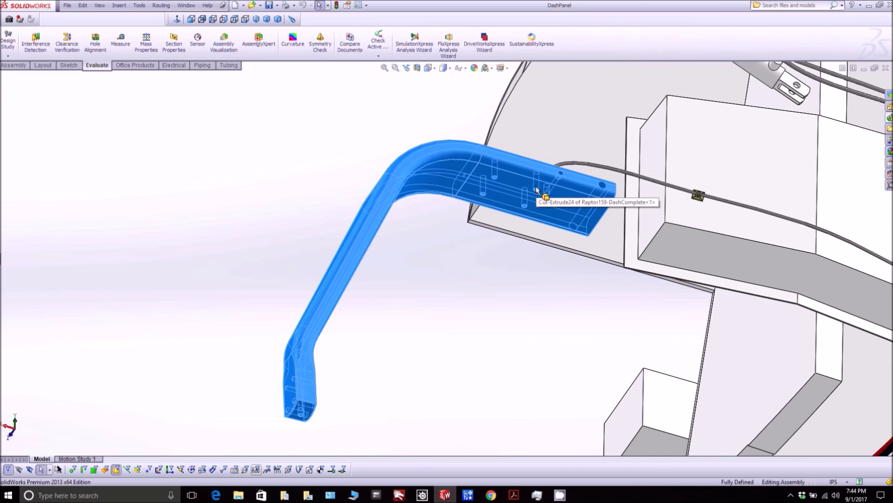
middle_drag(537, 190, 539, 420)
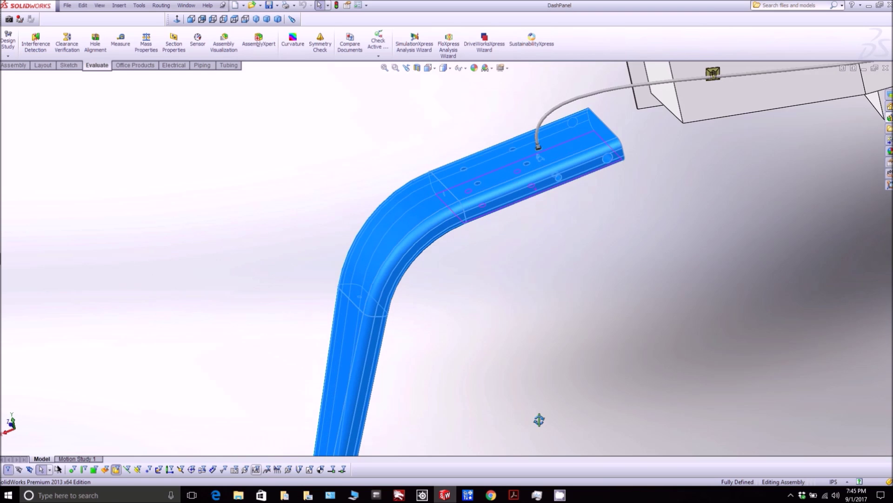
scroll(540, 423, up, 5)
scroll(522, 225, down, 5)
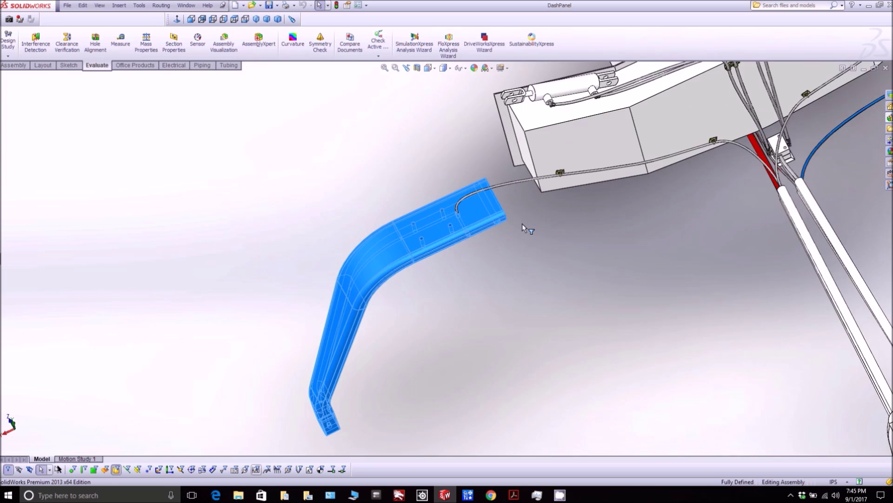
Select the gear leg's hose and trace it along the fairing clips into the conduit, then check the opposite leg's hose there
click(505, 147)
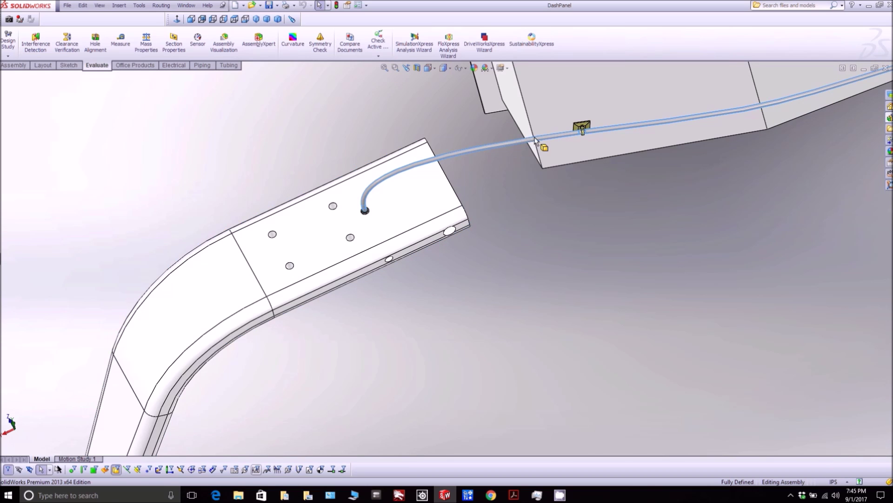
scroll(539, 186, up, 5)
scroll(577, 213, down, 6)
scroll(521, 179, down, 5)
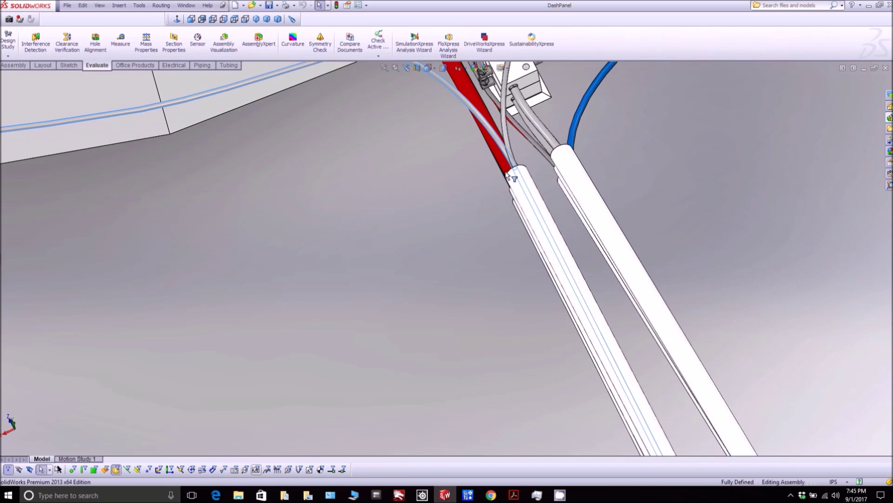
scroll(522, 178, down, 4)
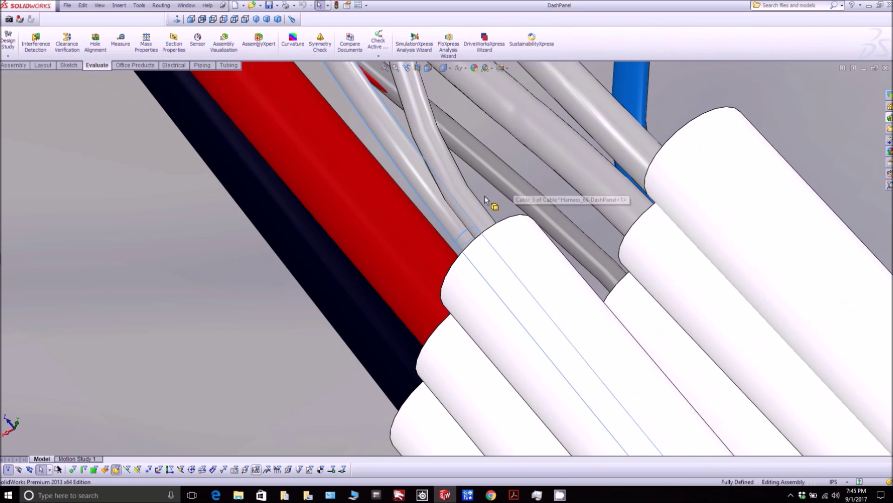
scroll(536, 320, up, 5)
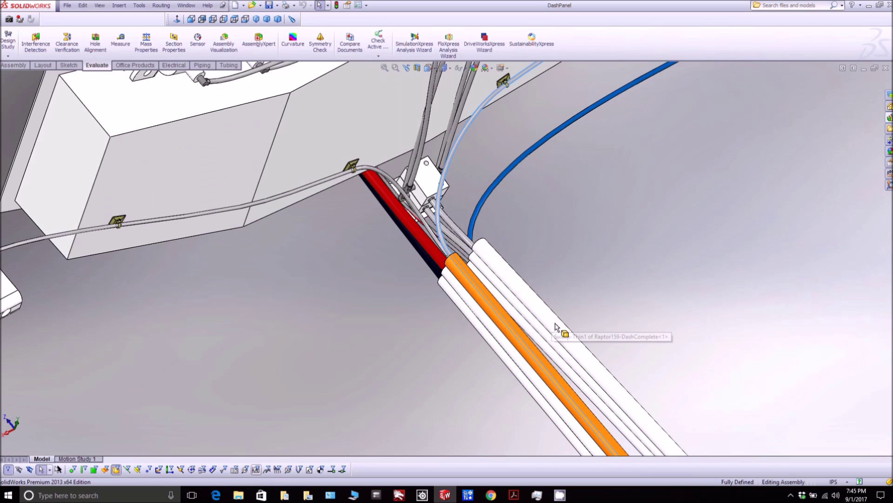
Trace the opposite leg's hose along the conduit run to its exit beside the red and black cables at the bulkhead
scroll(576, 385, up, 6)
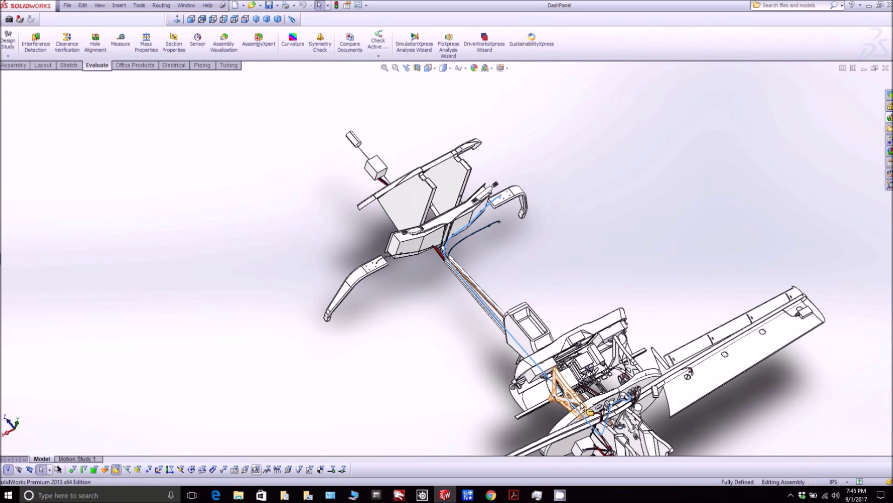
scroll(582, 406, up, 2)
scroll(544, 353, down, 8)
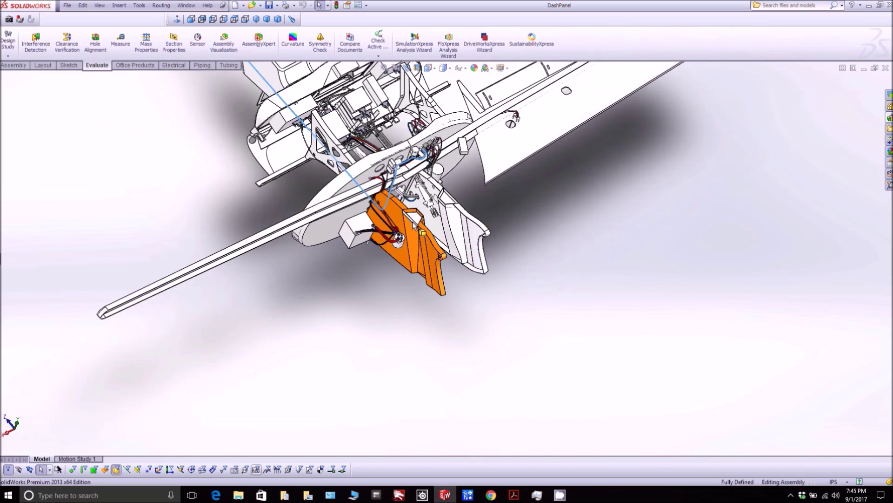
scroll(414, 224, down, 10)
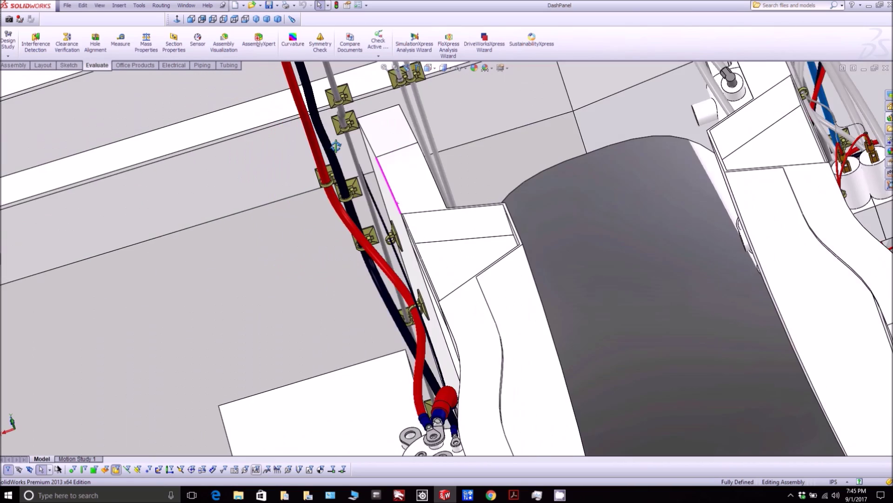
scroll(336, 146, up, 5)
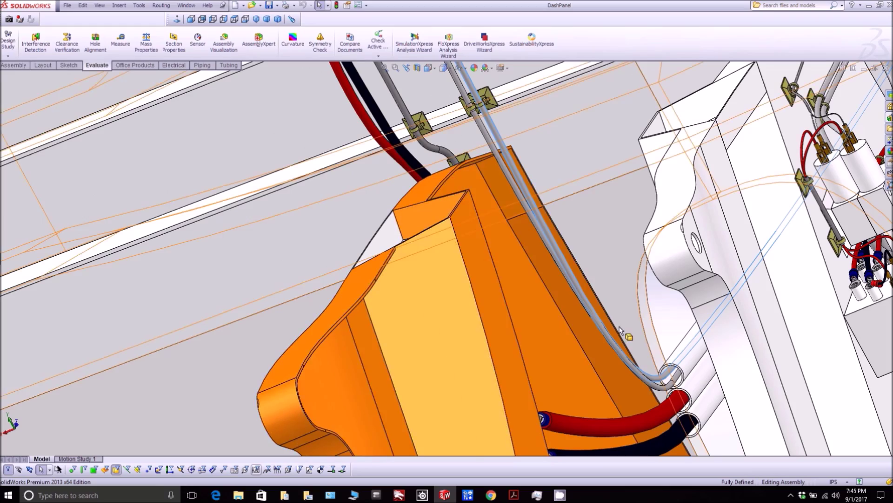
scroll(579, 280, up, 8)
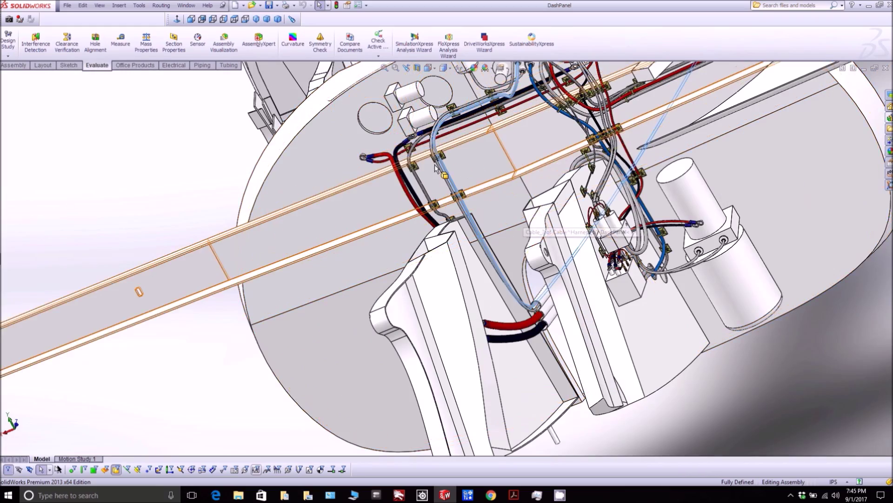
Trace the selected hose through the tie clips to its bulkhead fitting and inspect the neighbouring fittings and connectors
scroll(436, 167, down, 5)
scroll(484, 153, up, 4)
scroll(529, 142, down, 3)
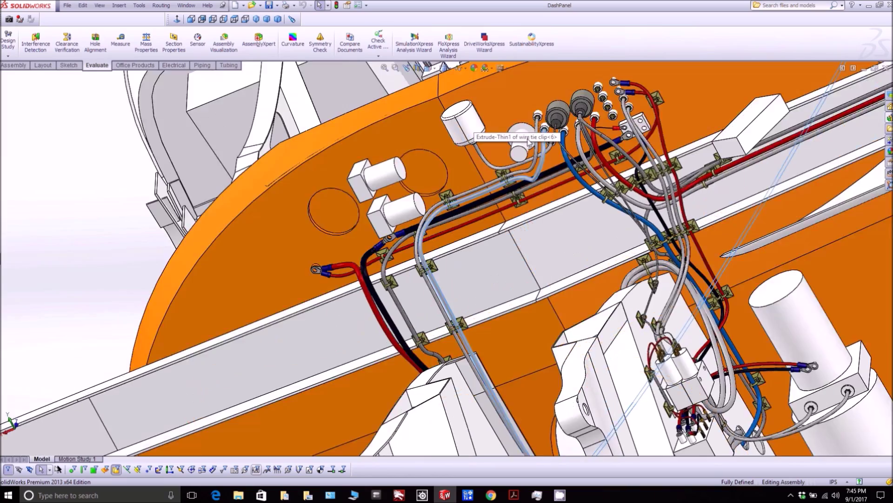
scroll(529, 142, down, 2)
scroll(552, 154, down, 3)
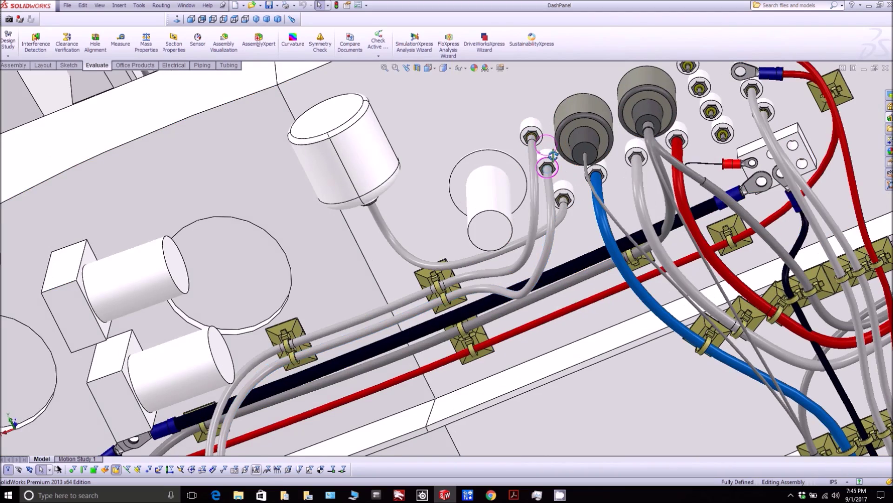
scroll(552, 158, up, 5)
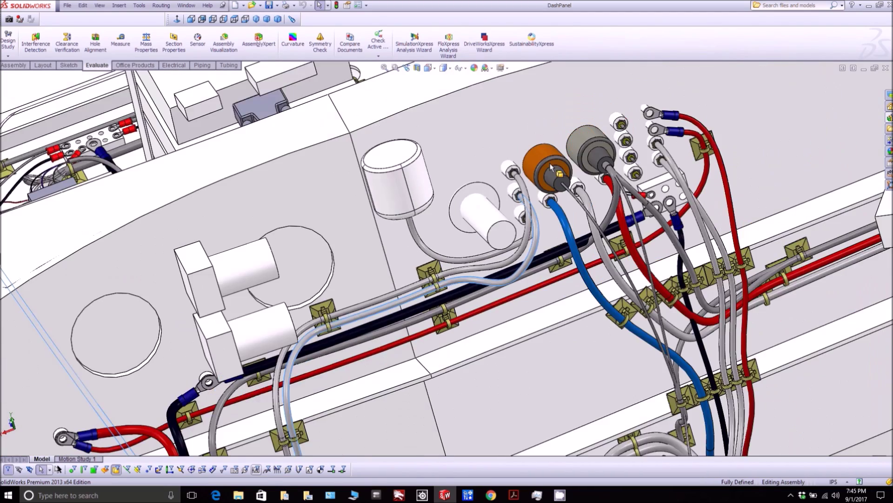
scroll(553, 168, down, 4)
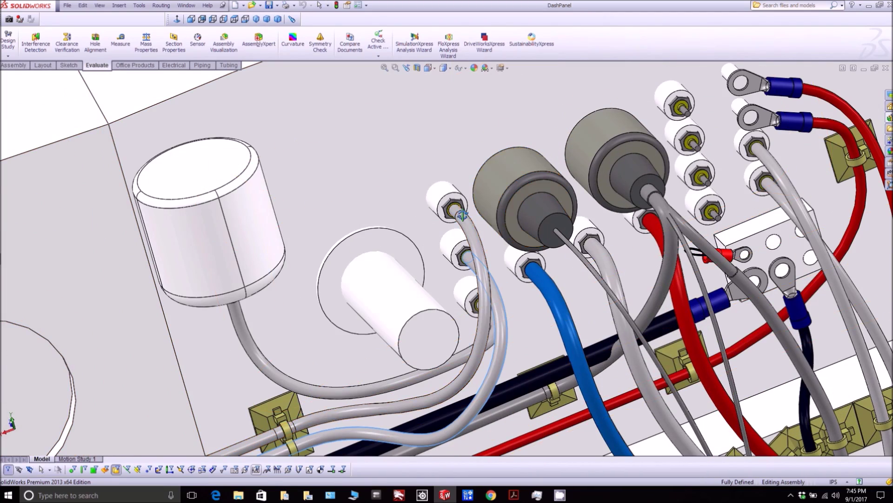
middle_drag(463, 215, 472, 210)
scroll(445, 263, up, 2)
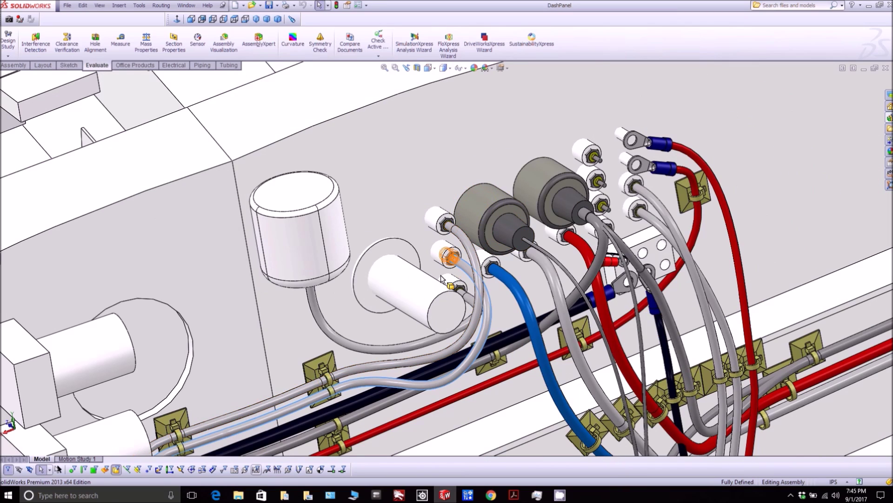
Select the cylindrical canister beside the bulkhead fittings and examine the hose connections on the bulkhead's opposite side
click(303, 234)
scroll(349, 207, up, 3)
middle_drag(396, 213, 514, 255)
scroll(304, 254, down, 2)
scroll(305, 254, down, 3)
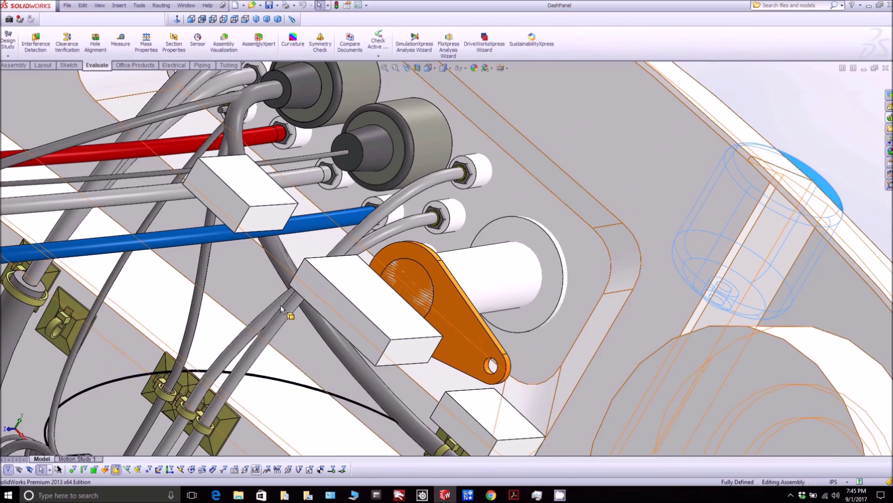
Trace the selected hose from its bulkhead fitting through the dash frame toward the centre console
scroll(286, 321, up, 5)
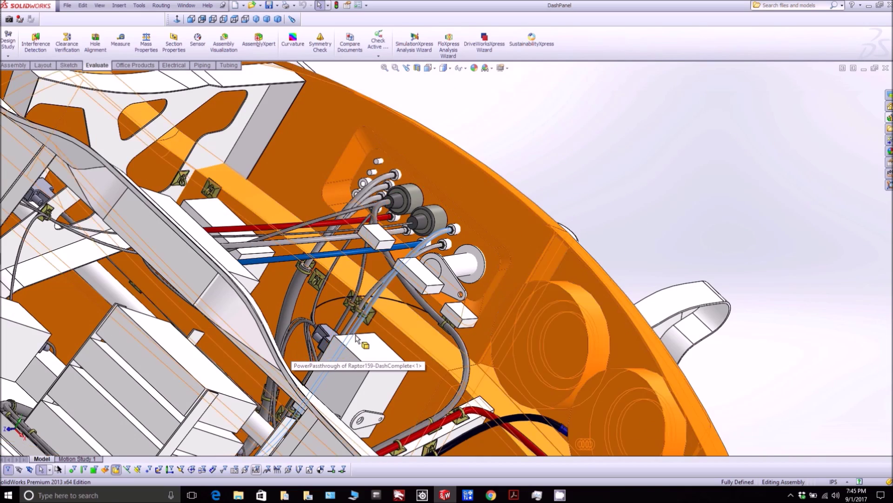
scroll(358, 343, up, 3)
middle_drag(361, 348, 325, 266)
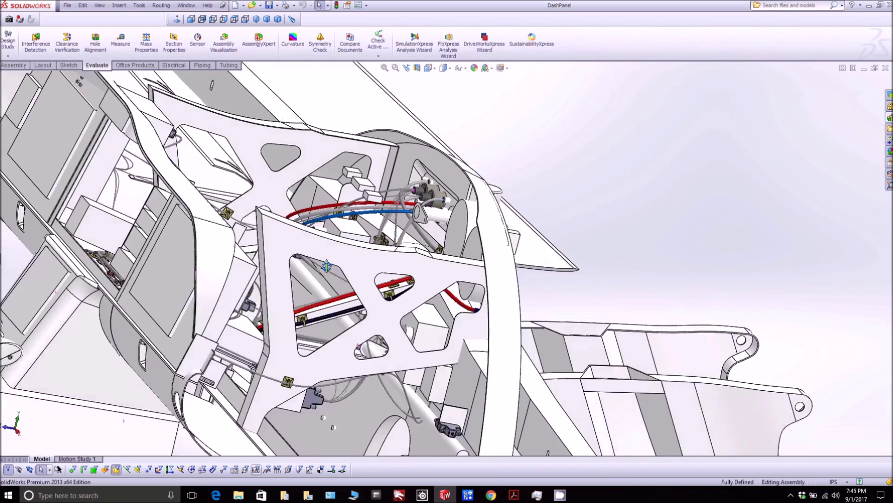
scroll(325, 316, up, 4)
scroll(328, 325, down, 1)
scroll(328, 325, down, 4)
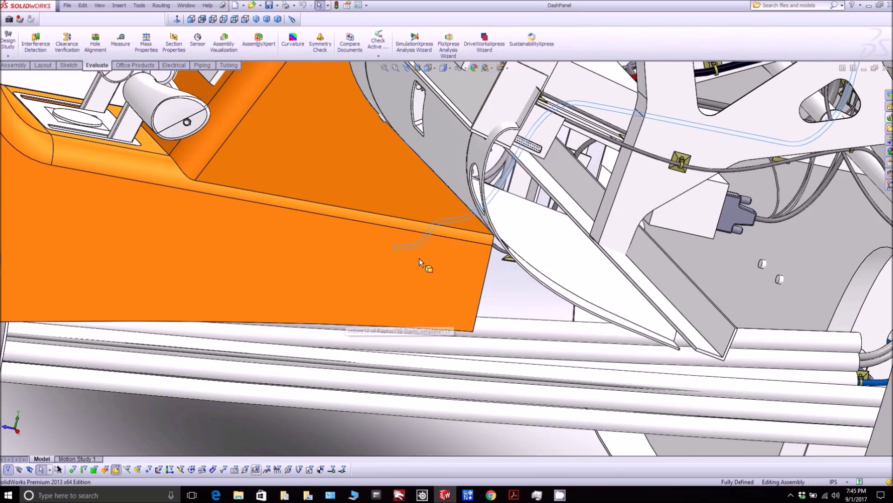
scroll(434, 250, down, 3)
Follow the selected hose beneath the console to the two-port block, select that block and inspect its hose connections
middle_click(434, 246)
middle_drag(433, 246, 433, 97)
scroll(423, 247, up, 3)
scroll(361, 362, down, 3)
scroll(368, 325, down, 3)
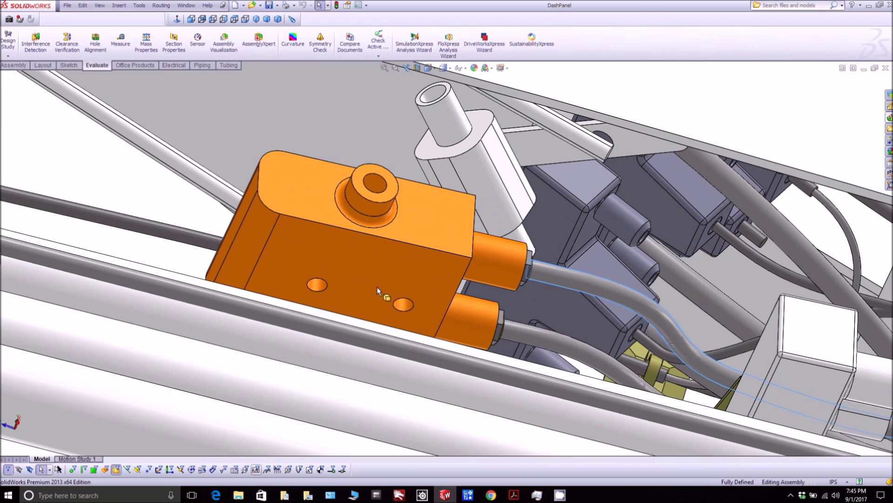
middle_click(386, 262)
middle_drag(386, 261, 388, 275)
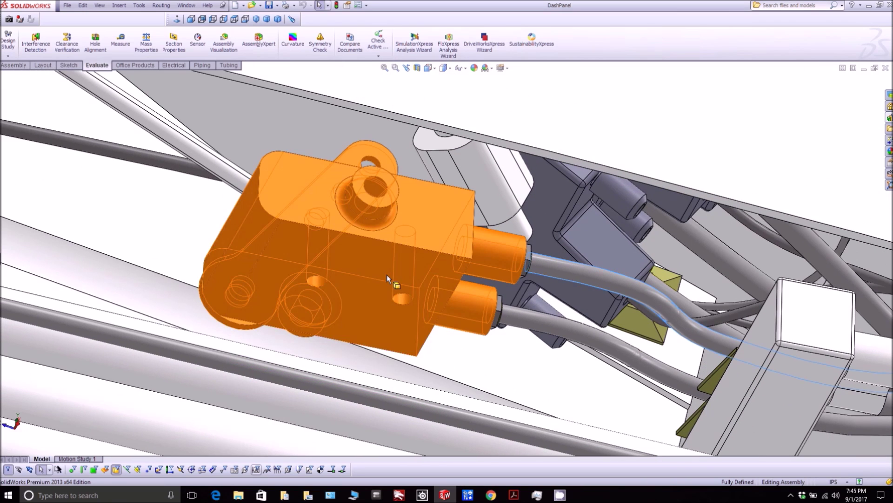
click(394, 197)
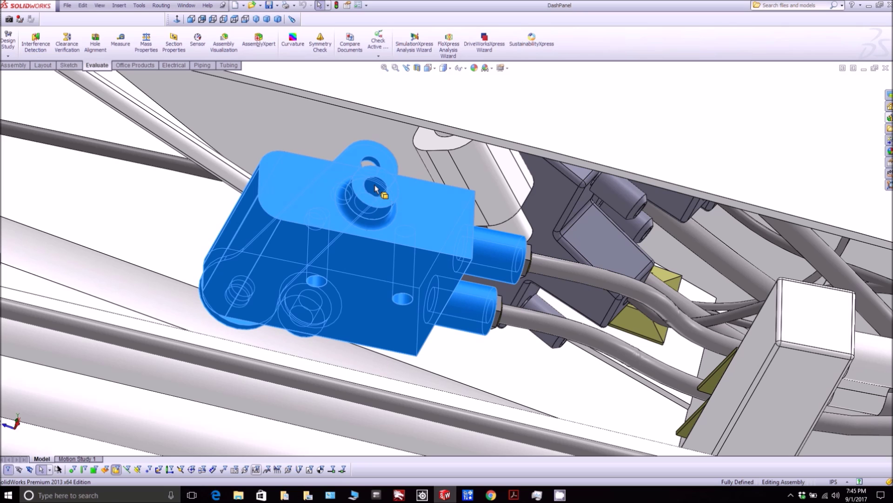
scroll(376, 188, up, 2)
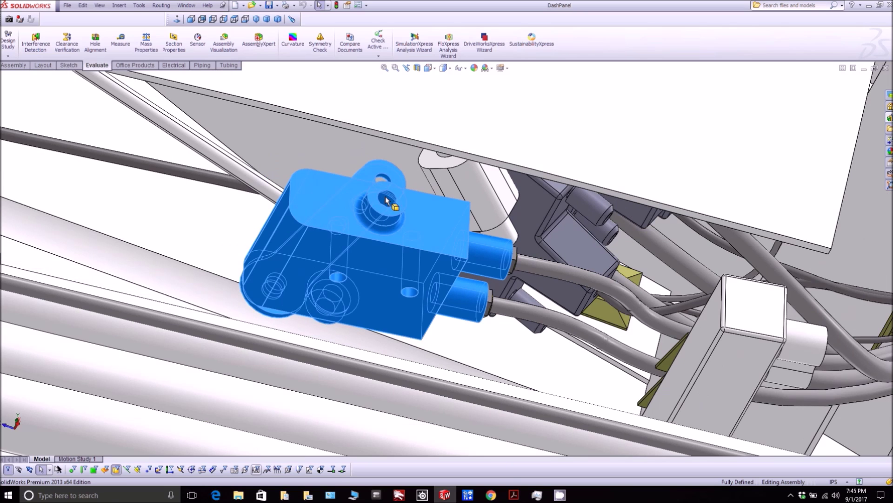
scroll(386, 201, down, 2)
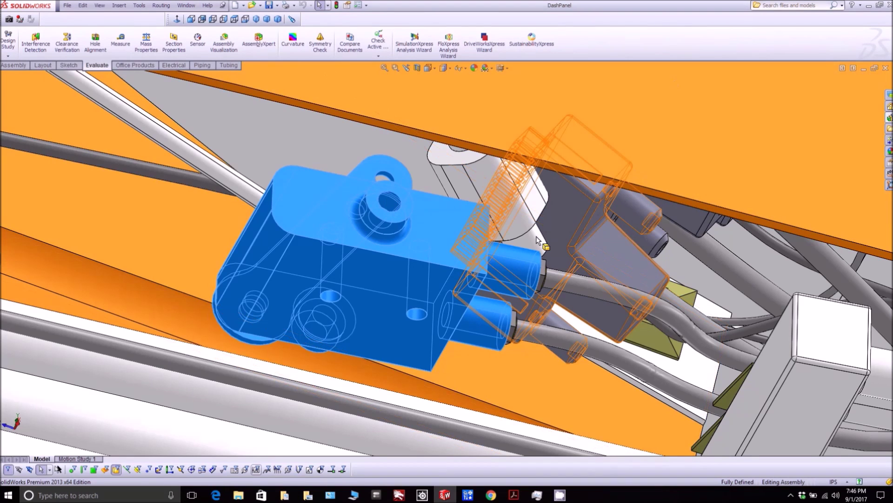
Inspect the parts around the two-port block and select the adjacent cylindrical unit with the angled bracket
scroll(526, 245, up, 5)
scroll(512, 251, up, 3)
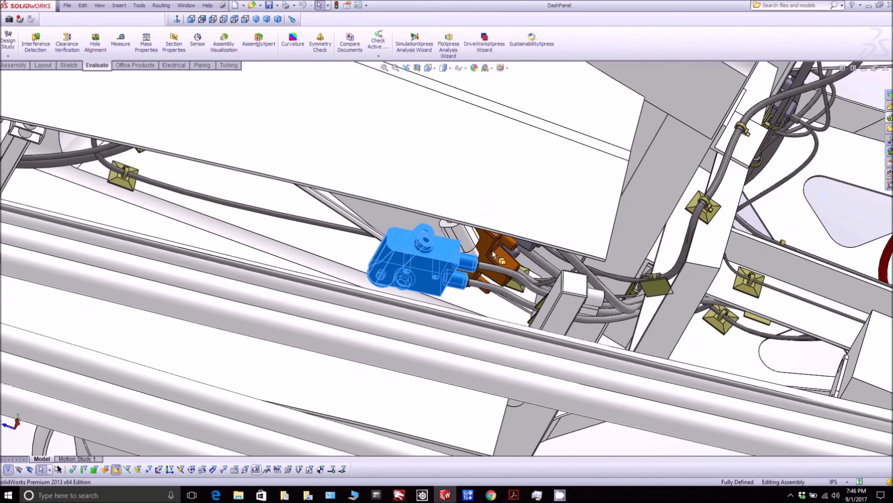
scroll(463, 253, down, 4)
middle_drag(464, 251, 461, 235)
scroll(458, 235, down, 2)
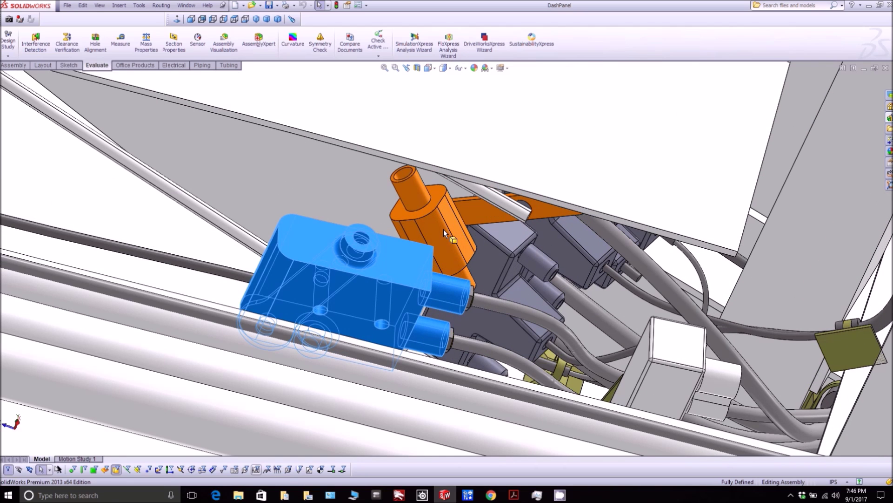
scroll(444, 233, up, 2)
click(443, 228)
scroll(443, 228, up, 3)
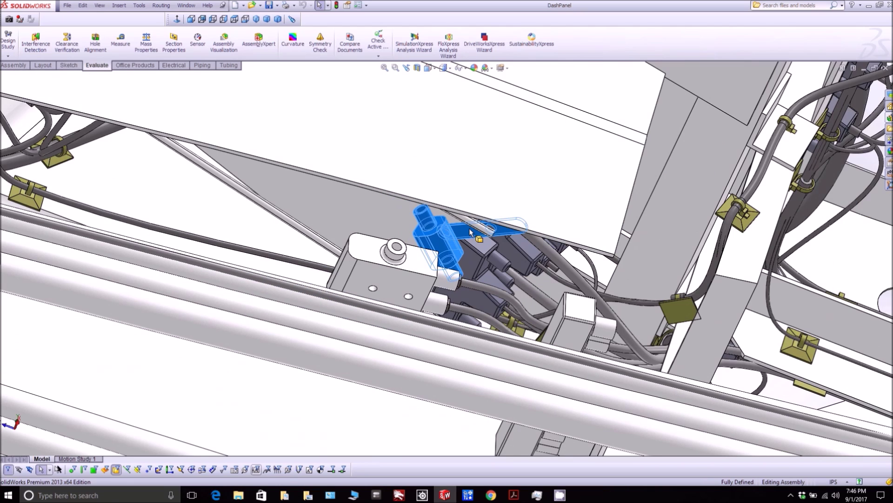
Return to the bulkhead's recessed connector plate and select the two open-ended fittings at its edge, one after the other
scroll(470, 232, up, 6)
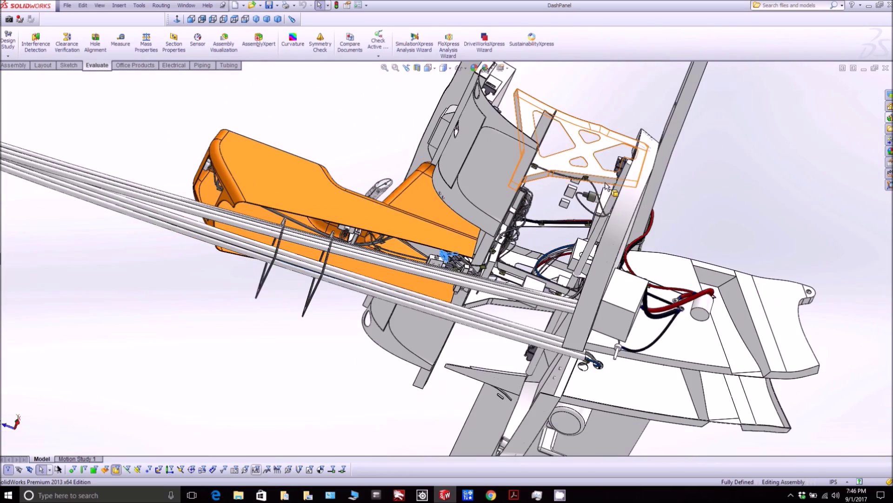
middle_drag(605, 186, 596, 252)
scroll(574, 178, up, 3)
scroll(511, 109, down, 4)
ctrl+middle_drag(507, 139, 440, 305)
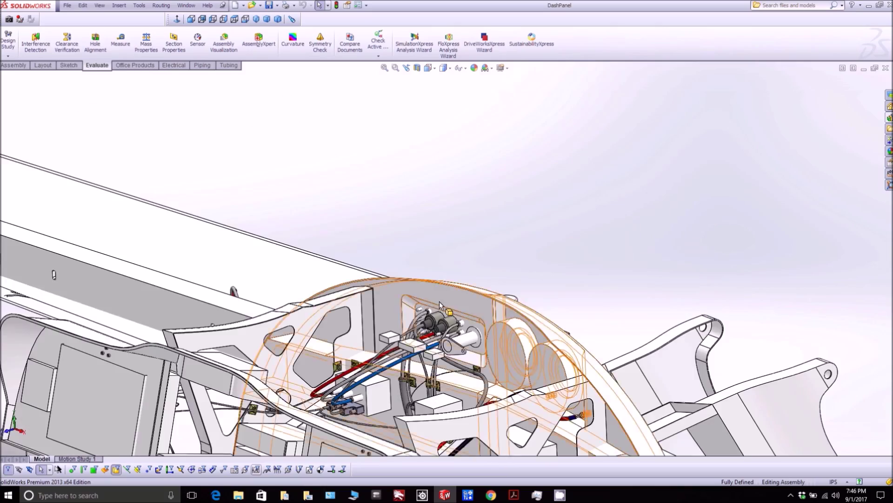
scroll(440, 305, down, 8)
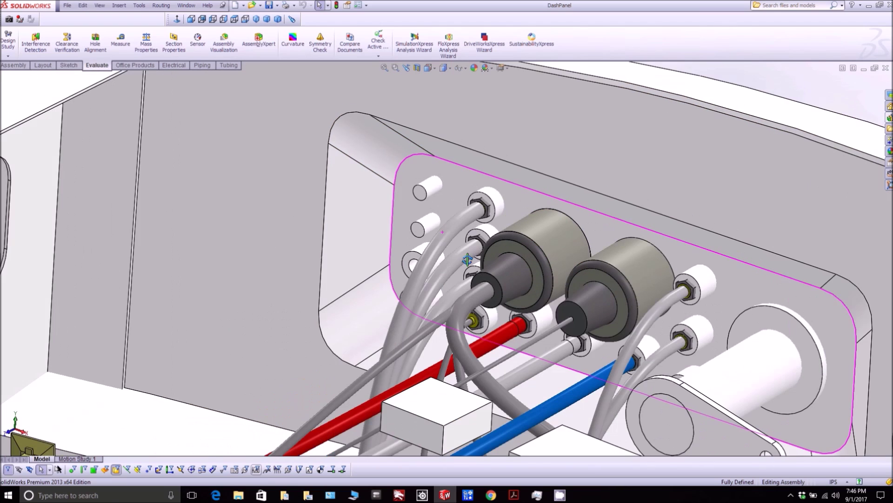
middle_drag(467, 260, 429, 266)
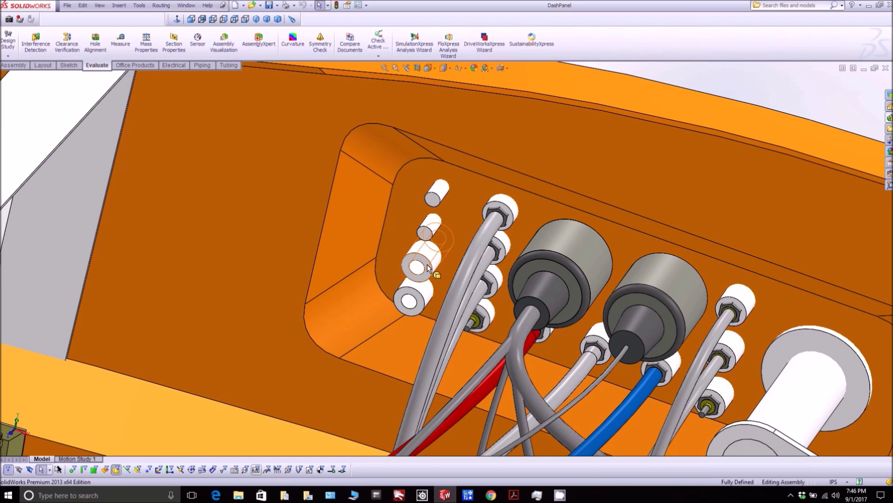
click(427, 266)
drag(421, 302, 421, 302)
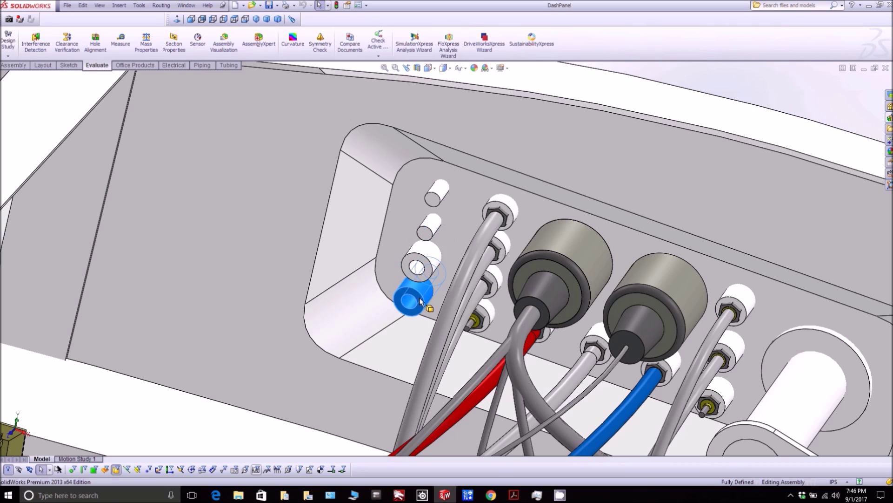
Examine the selected fitting from the bulkhead's opposite side and select the grey hoses attached there
scroll(438, 263, up, 5)
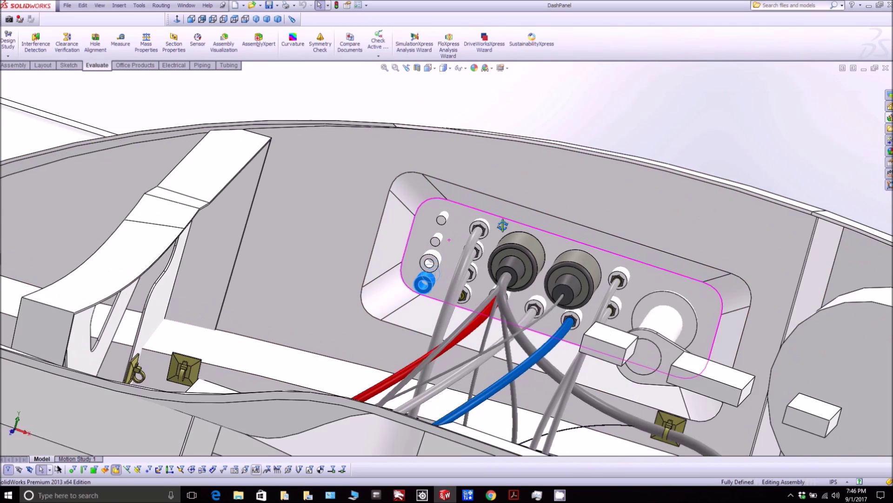
middle_drag(502, 226, 599, 308)
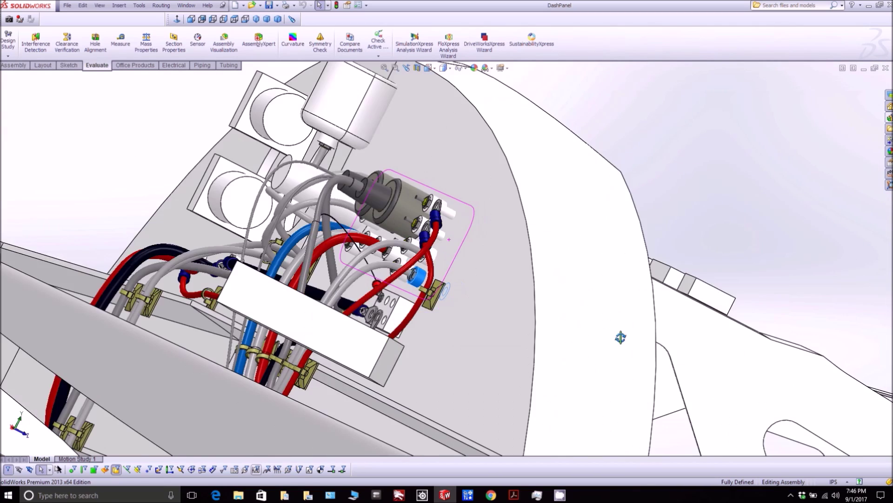
middle_drag(621, 337, 523, 320)
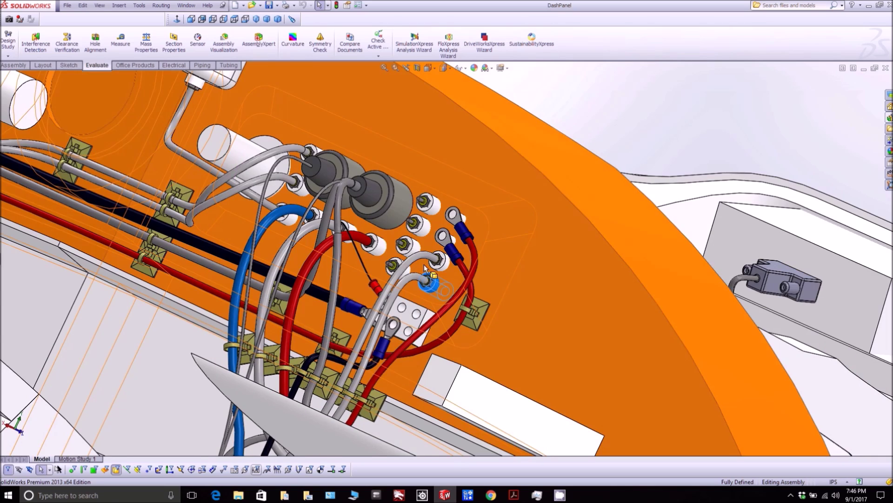
scroll(423, 264, down, 5)
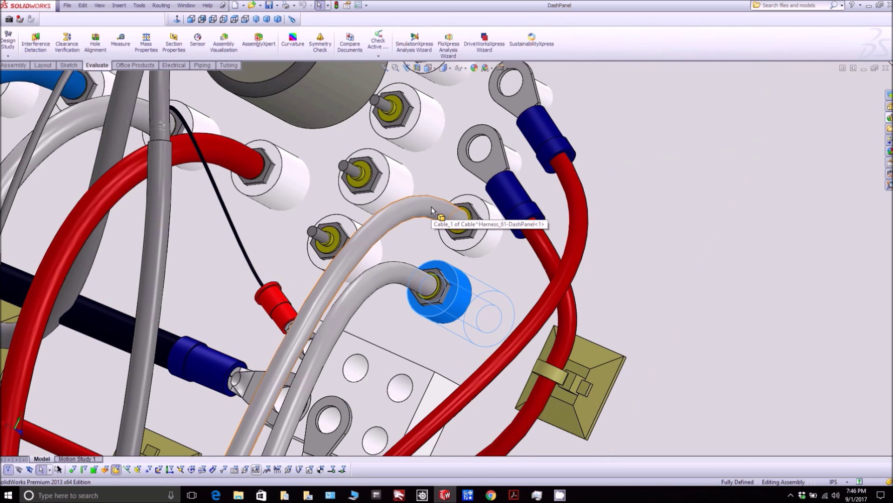
scroll(424, 239, up, 6)
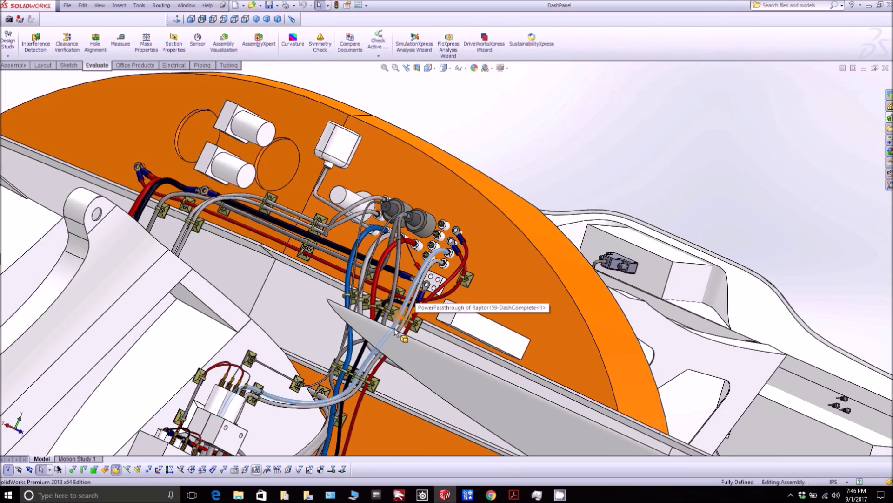
Trace the two grey hoses from the bulkhead through the tie clips to the solenoid valve block
scroll(394, 331, up, 2)
scroll(349, 338, down, 9)
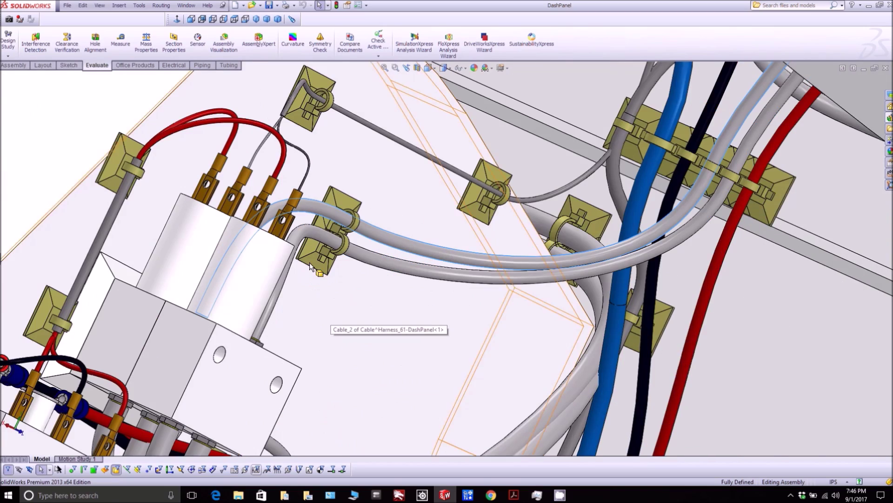
middle_drag(311, 267, 251, 329)
scroll(276, 305, up, 1)
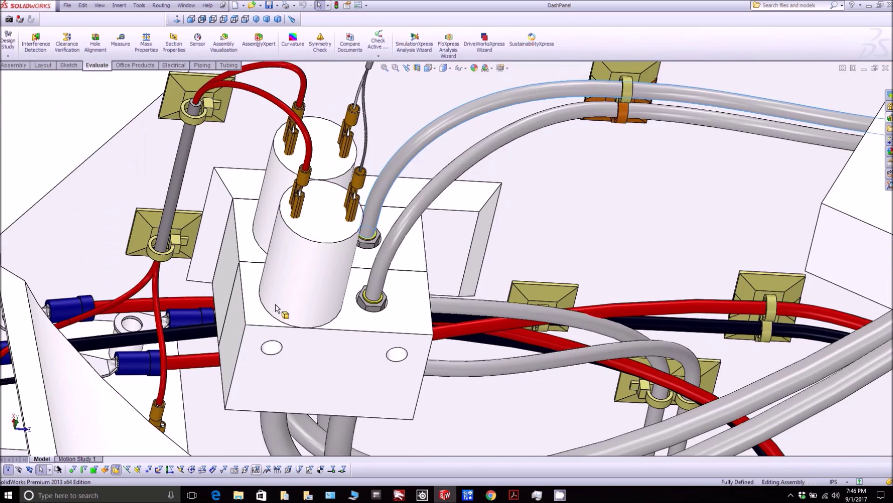
Select the two adjoining gear solenoid valves in turn and examine the hoses and wiring around them
click(421, 297)
click(412, 251)
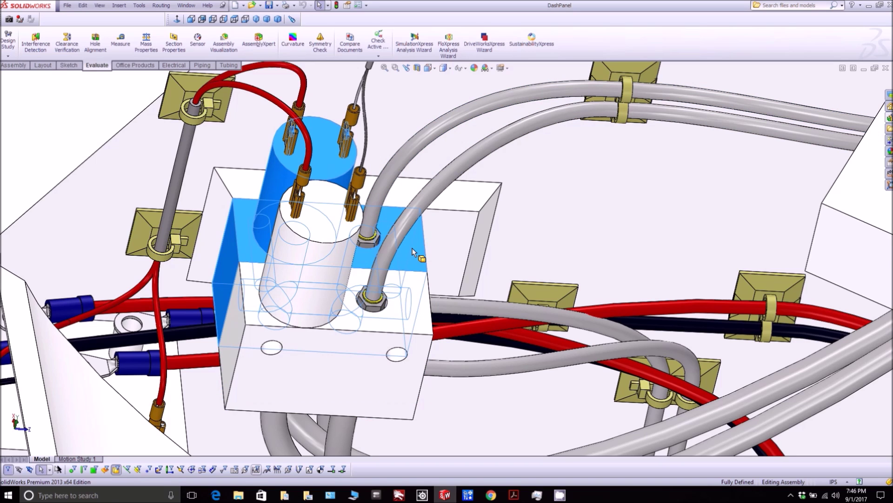
scroll(408, 274, up, 4)
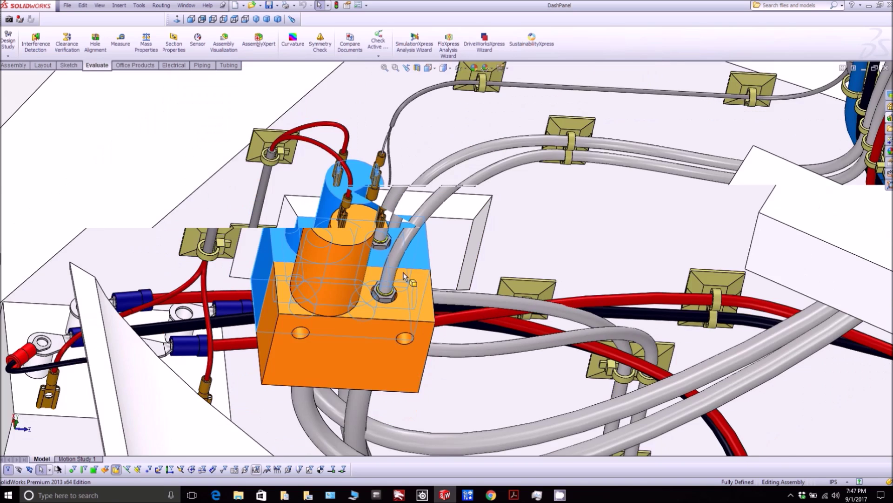
scroll(408, 278, up, 2)
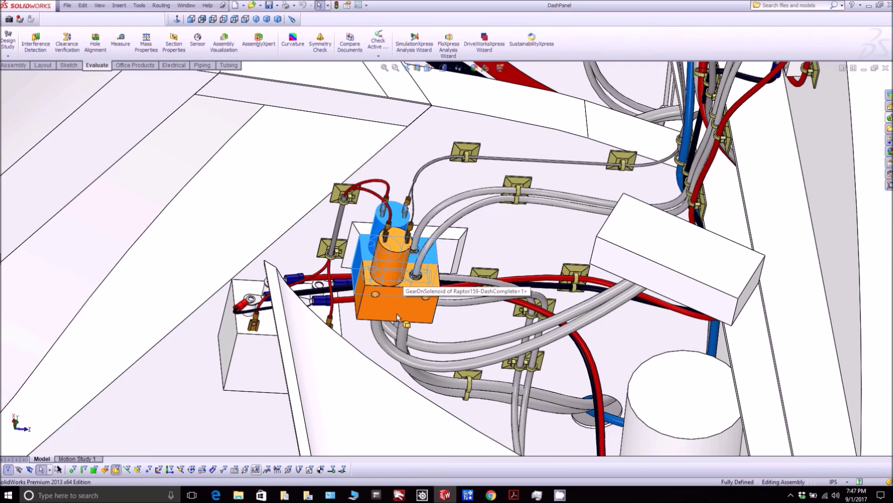
scroll(416, 281, up, 2)
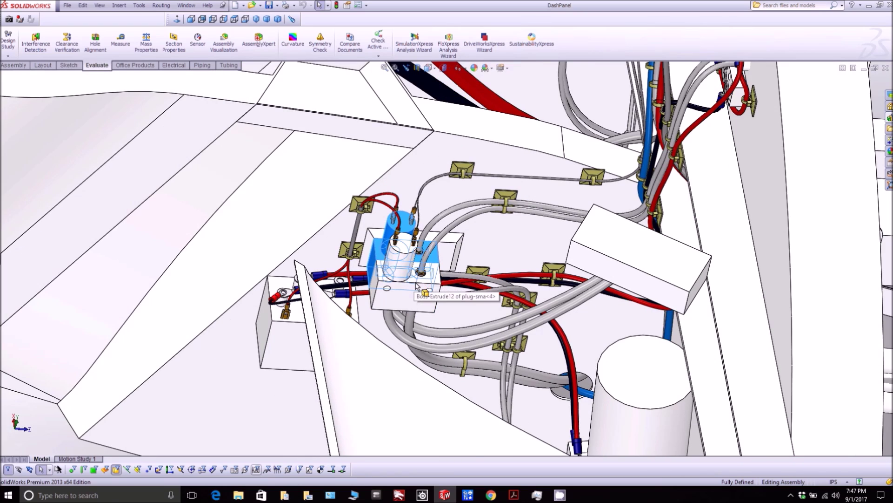
scroll(499, 296, up, 2)
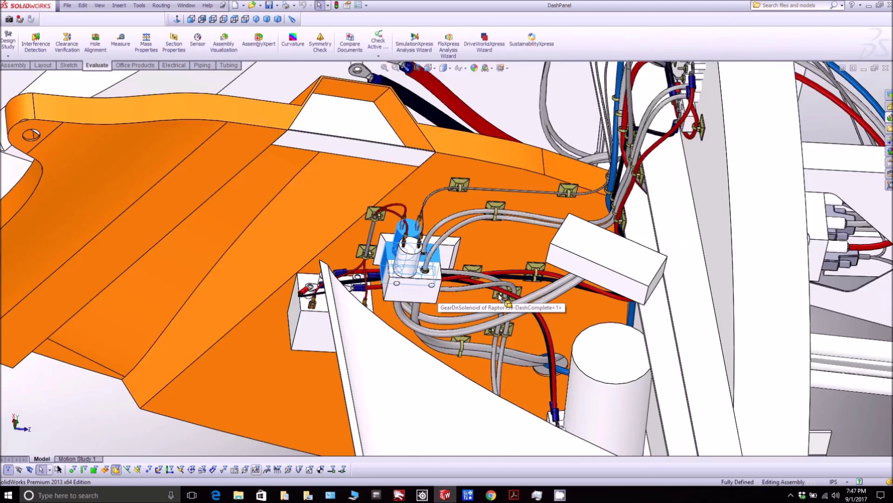
scroll(499, 296, up, 4)
Go to the instrument panel and examine the three red indicator lights above the large display
middle_drag(565, 267, 530, 321)
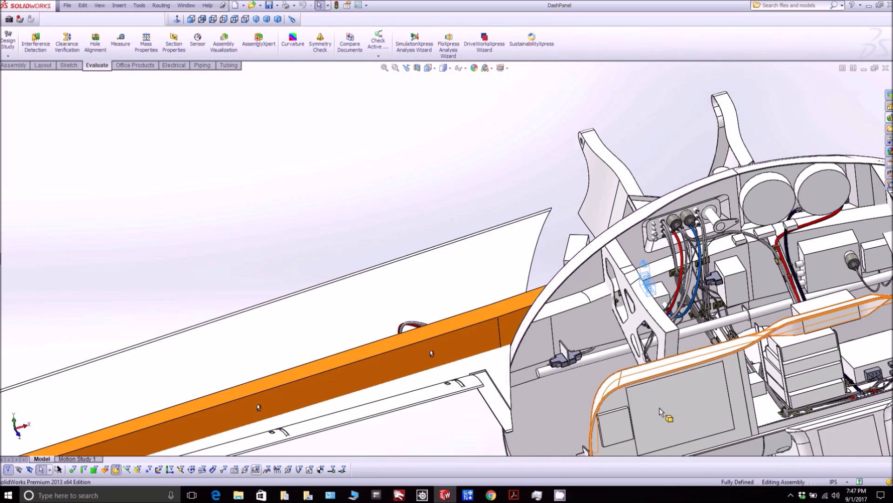
scroll(661, 337, down, 5)
middle_drag(607, 256, 599, 204)
scroll(600, 209, up, 5)
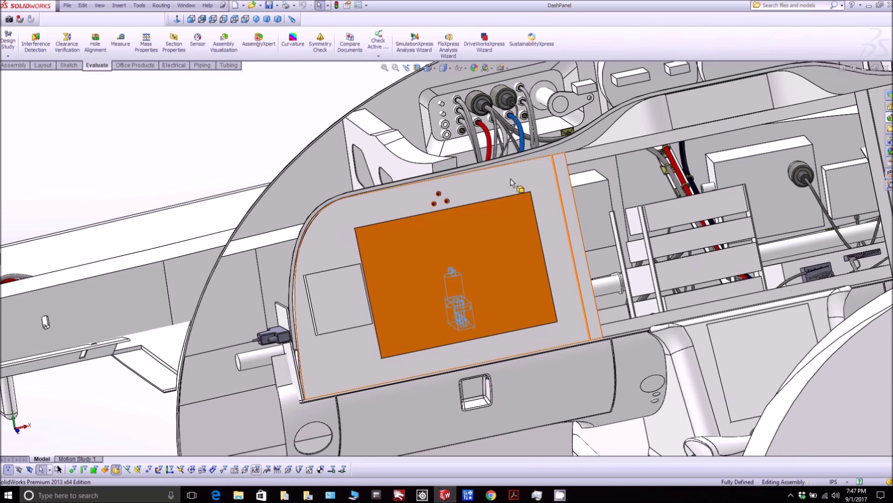
scroll(422, 205, down, 5)
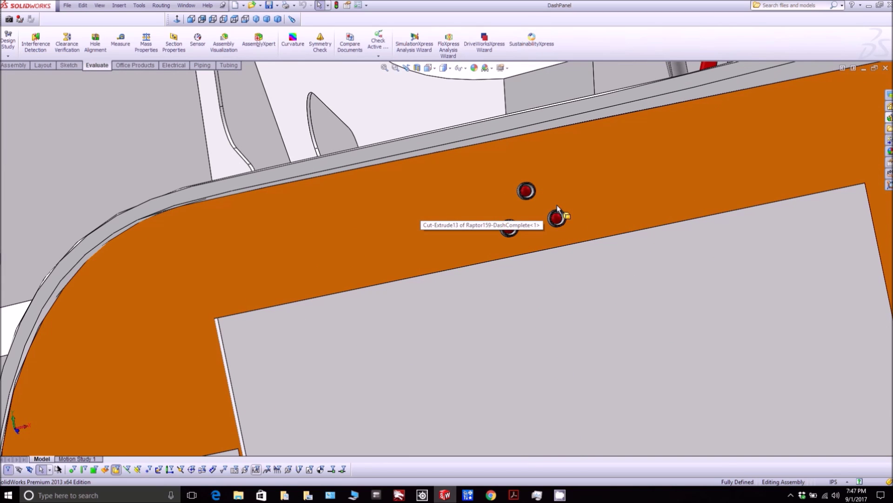
middle_drag(557, 205, 543, 201)
scroll(523, 222, up, 3)
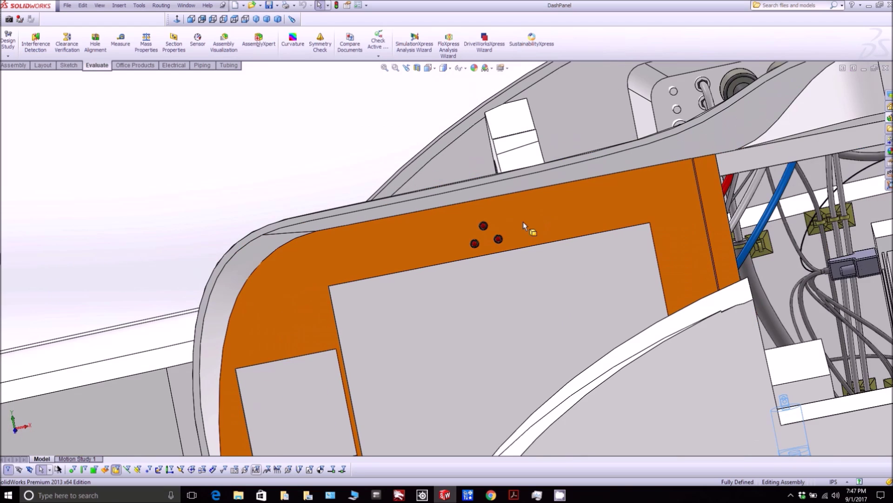
scroll(501, 235, down, 6)
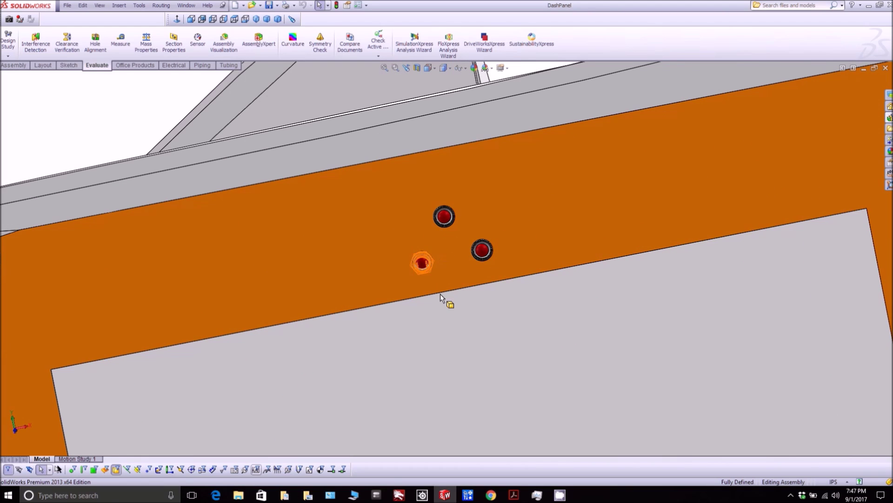
scroll(516, 328, up, 3)
Select the large display in the instrument panel and inspect how it sits beneath the three indicator lights
click(516, 326)
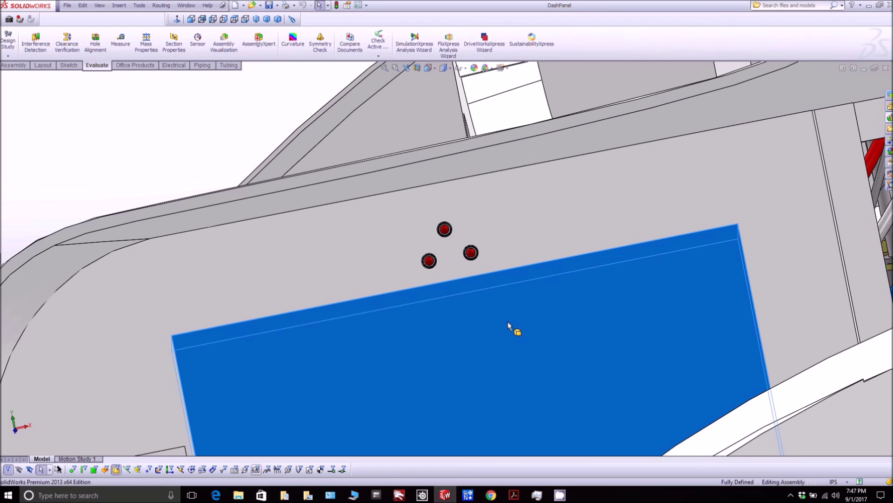
scroll(510, 324, up, 5)
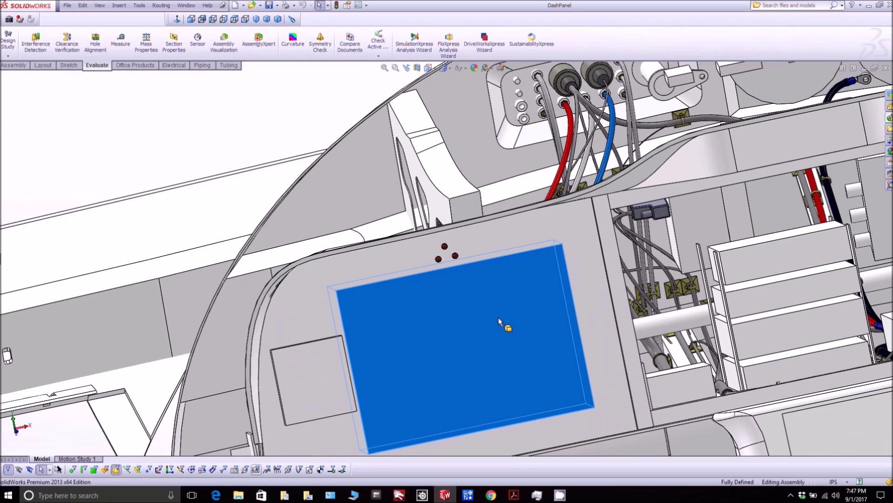
scroll(459, 291, down, 6)
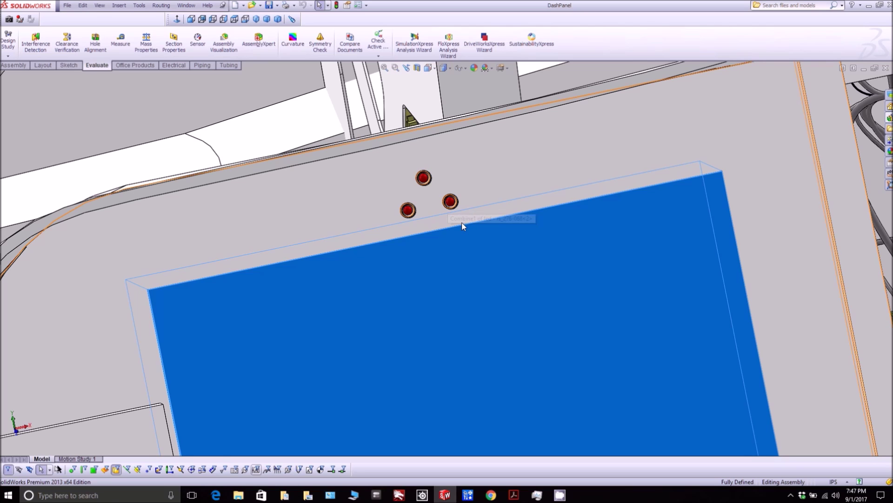
scroll(462, 224, down, 2)
scroll(462, 226, up, 3)
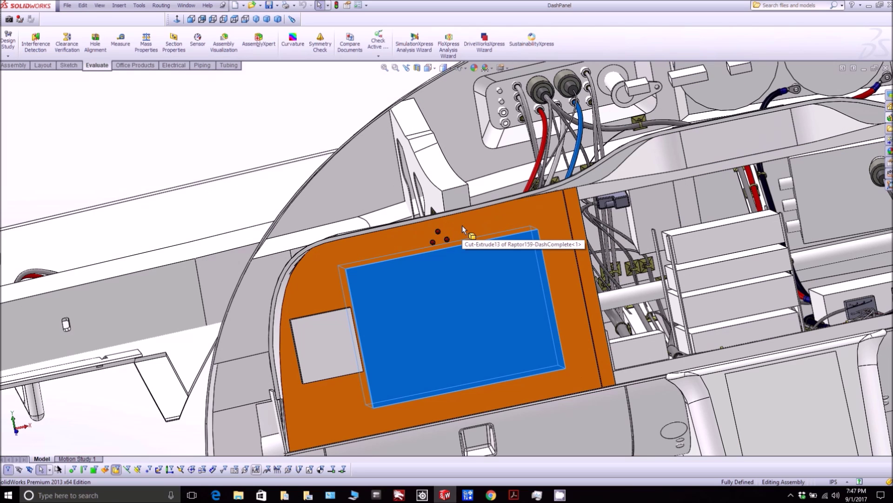
Review the complete dash assembly around the selected display, including the centre console, bulkhead and wing spars
click(465, 239)
middle_drag(465, 239, 479, 254)
scroll(479, 251, up, 3)
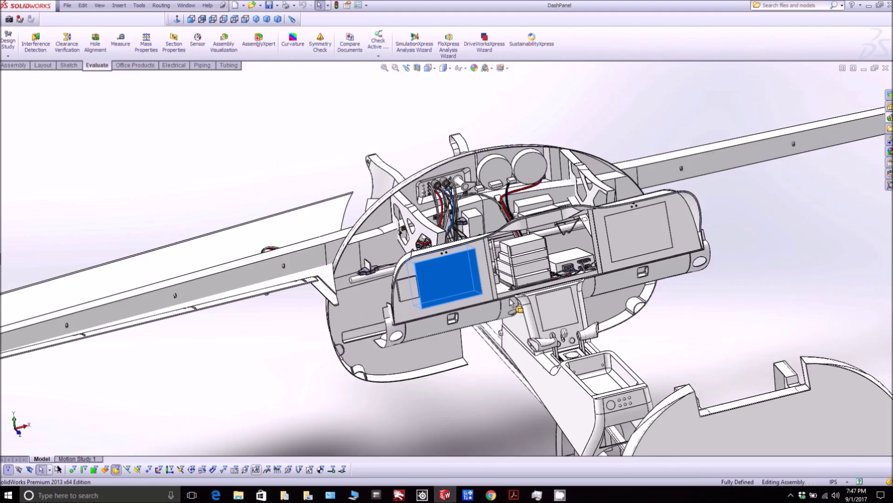
scroll(512, 303, down, 2)
middle_drag(520, 308, 505, 273)
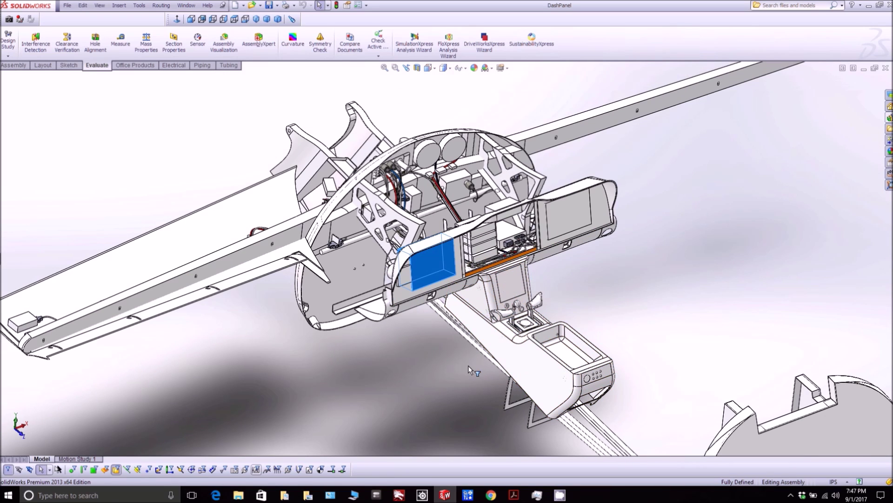